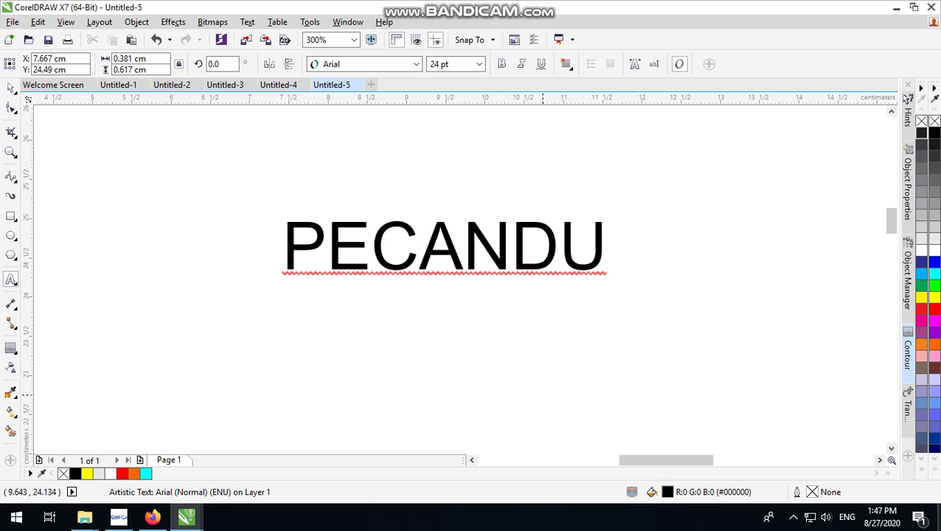
# Add a second line reading "Balap Racing" below PECANDU in the artistic text and finish text editing.
pyautogui.press('Return')
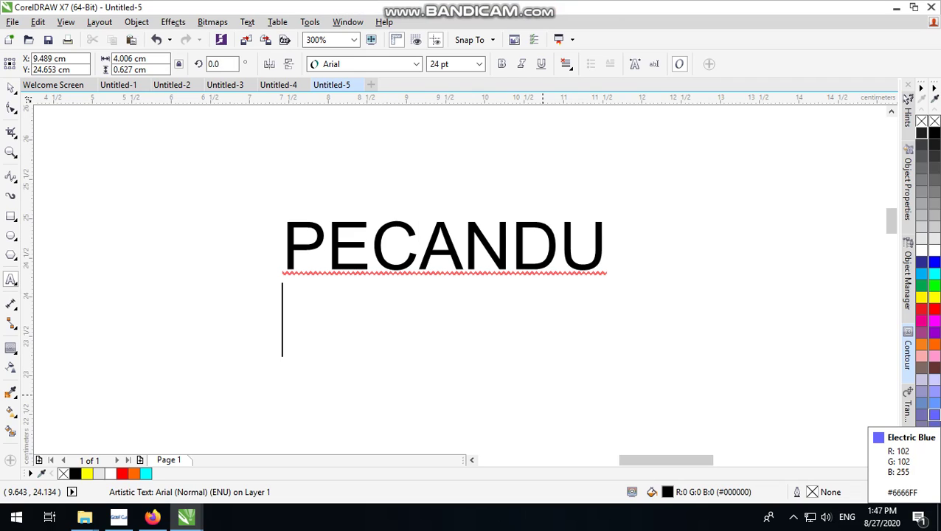
pyautogui.write('B')
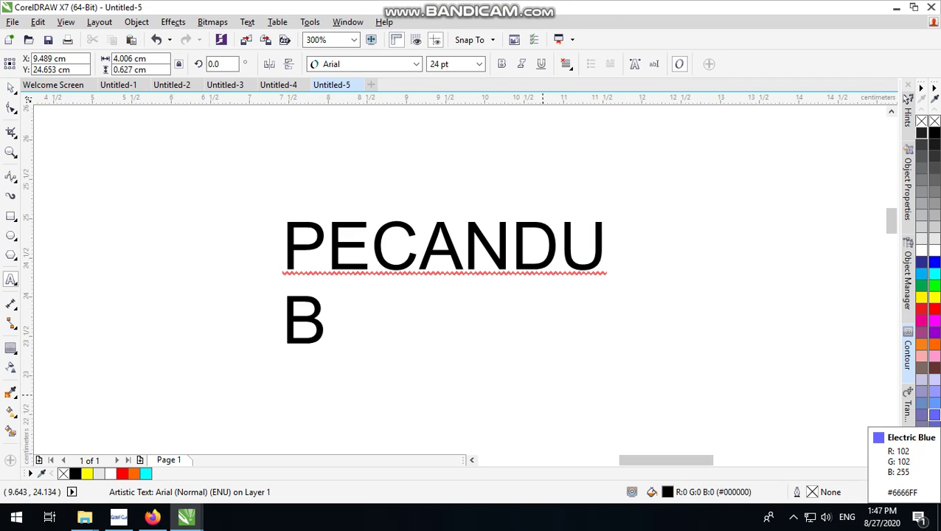
pyautogui.write('ala')
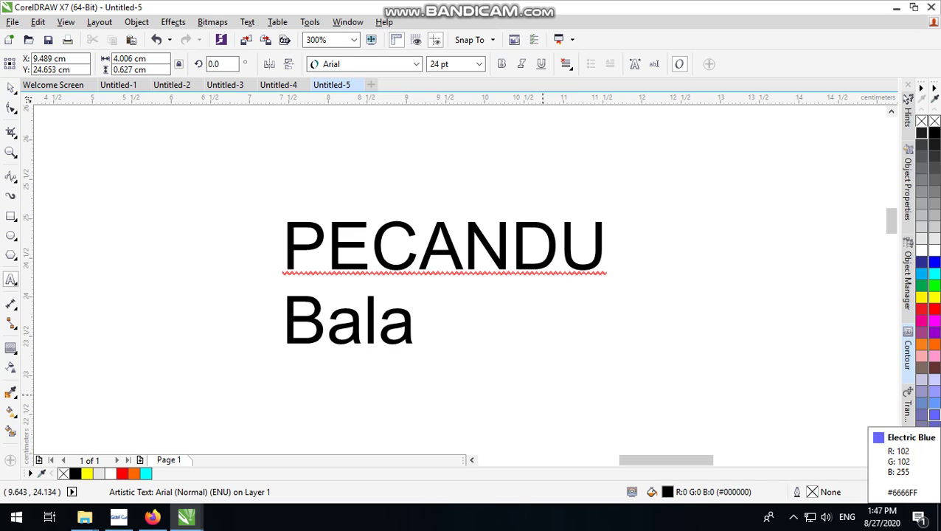
pyautogui.write('p ')
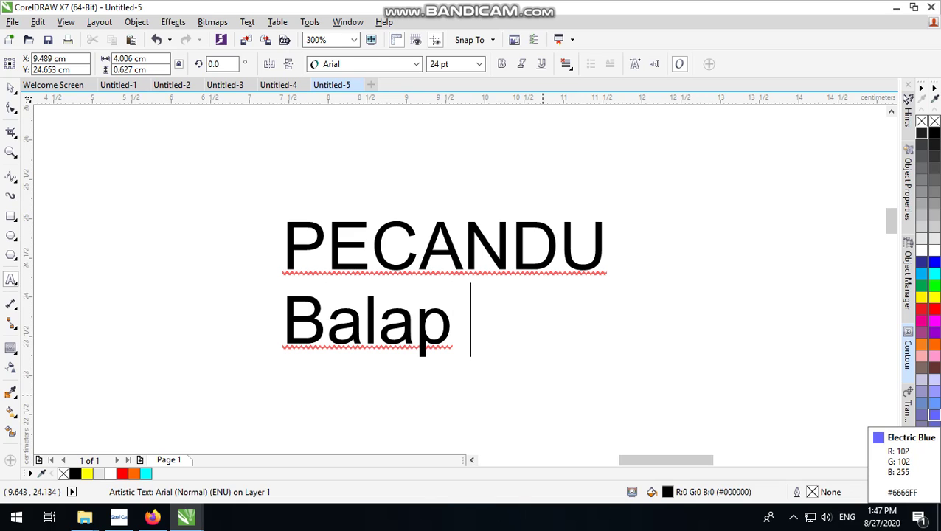
pyautogui.write('Raci')
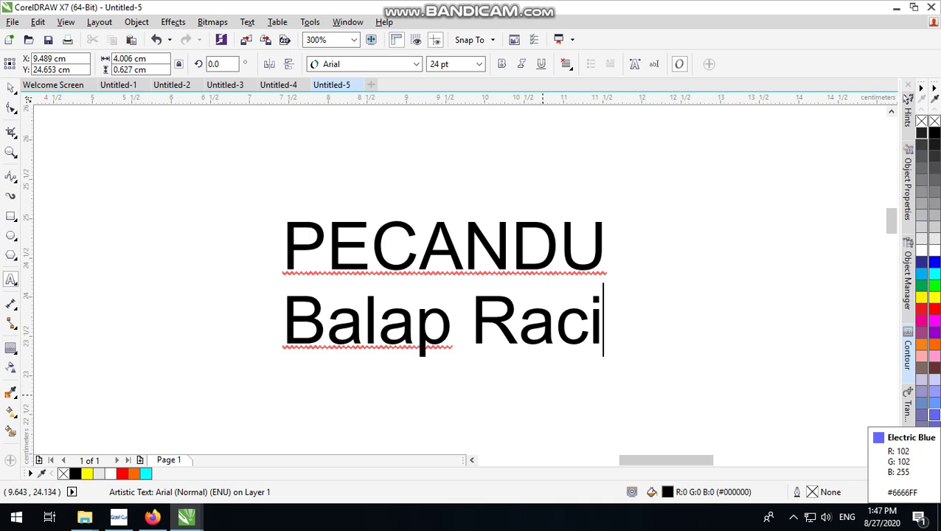
pyautogui.write('ng')
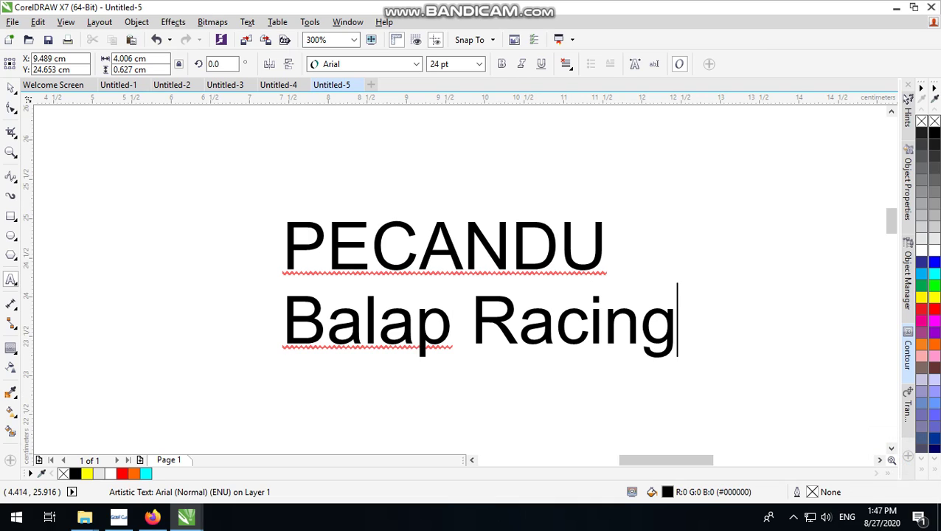
pyautogui.click(11, 88)
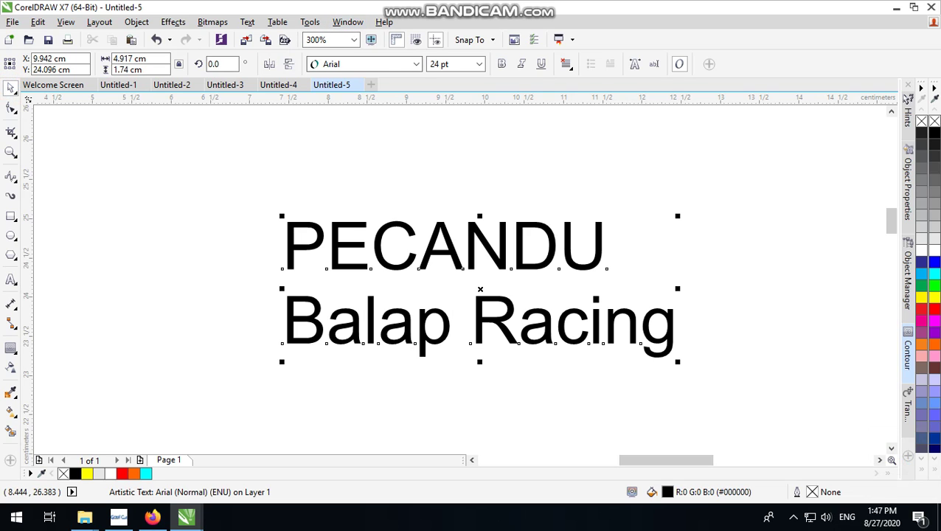
pyautogui.click(372, 64)
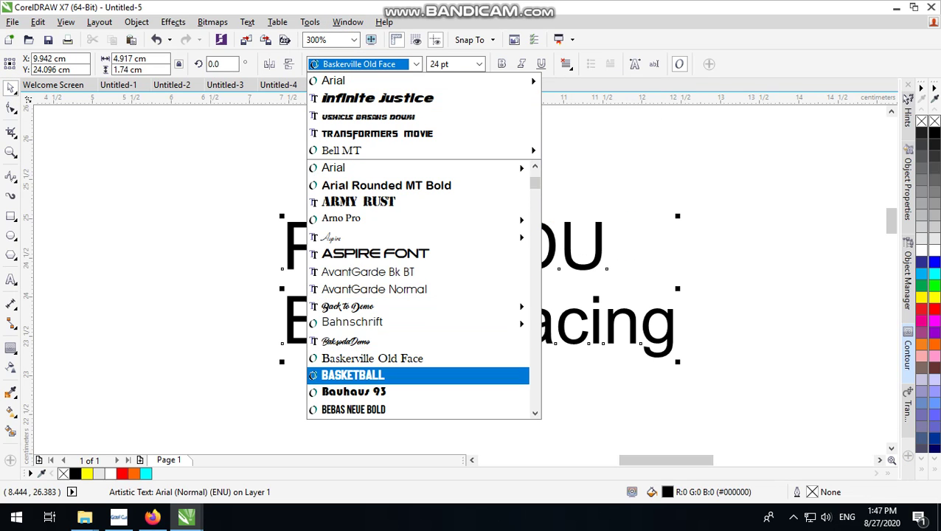
pyautogui.scroll(-6, 418, 341)
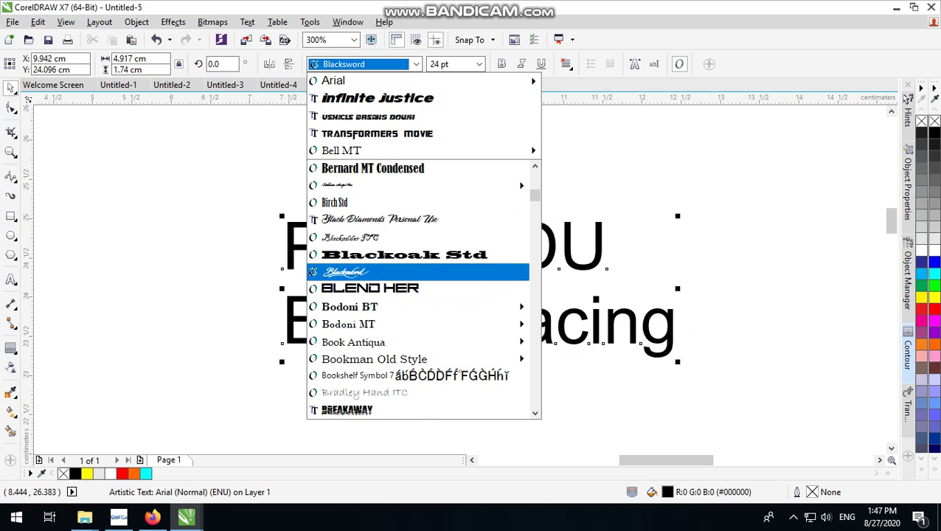
pyautogui.scroll(-7, 313, 272)
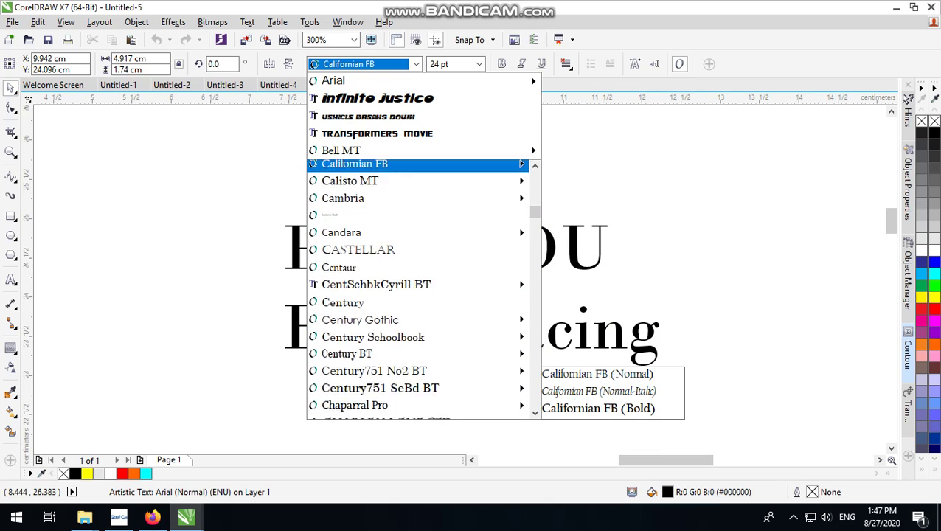
pyautogui.scroll(-7, 417, 288)
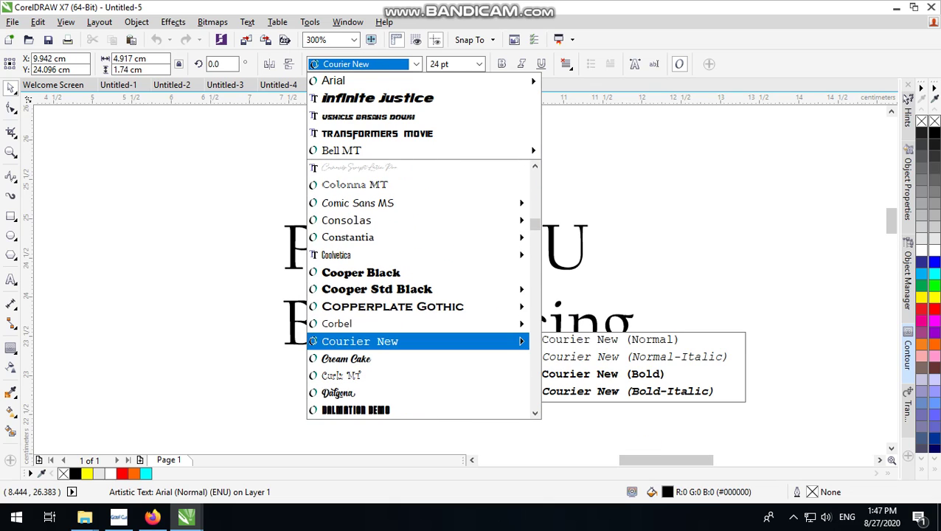
pyautogui.press('Escape')
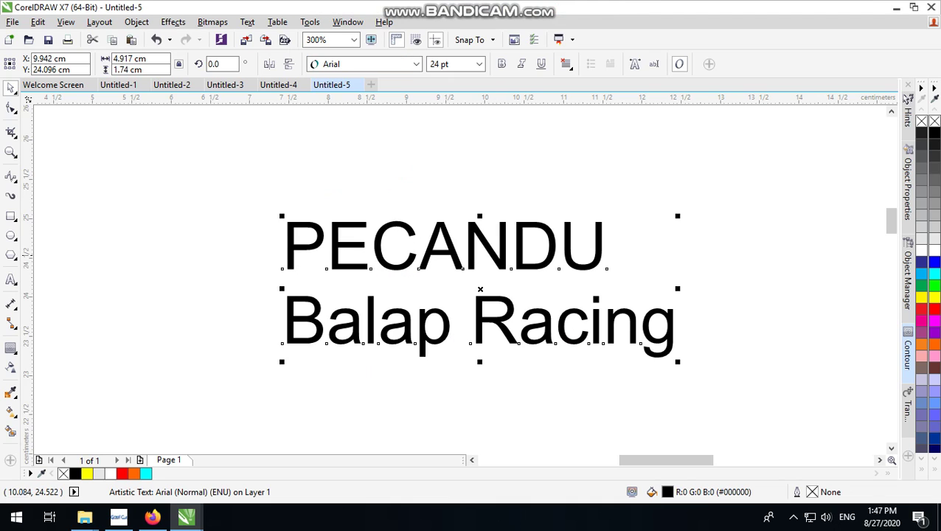
# Set the font of the two-line text to Kitchen police.
pyautogui.click(382, 63)
pyautogui.scroll(-5, 417, 323)
pyautogui.moveTo(535, 194); pyautogui.dragTo(535, 292)
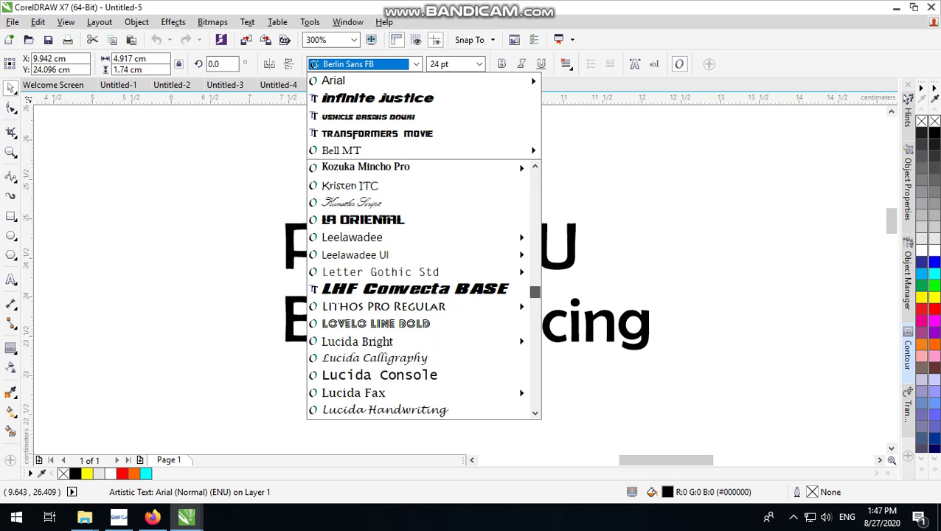
pyautogui.scroll(1, 417, 288)
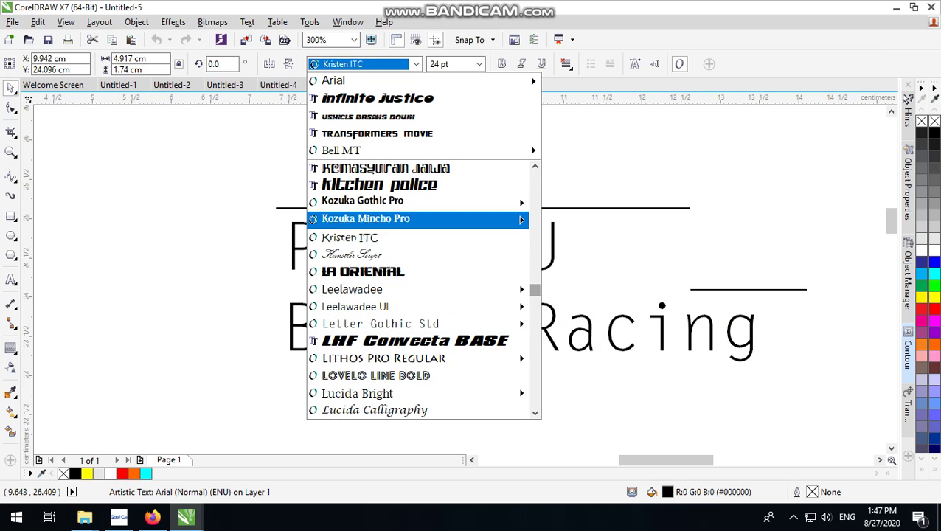
pyautogui.click(453, 180)
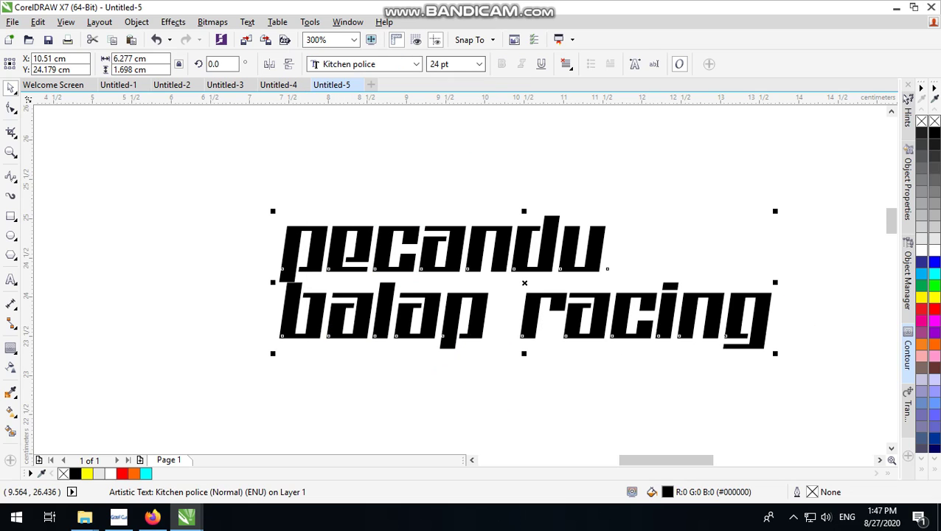
# Change the font of the two-line text to NFL RedZone.
pyautogui.click(356, 59)
pyautogui.scroll(-5, 418, 288)
pyautogui.scroll(-3, 417, 289)
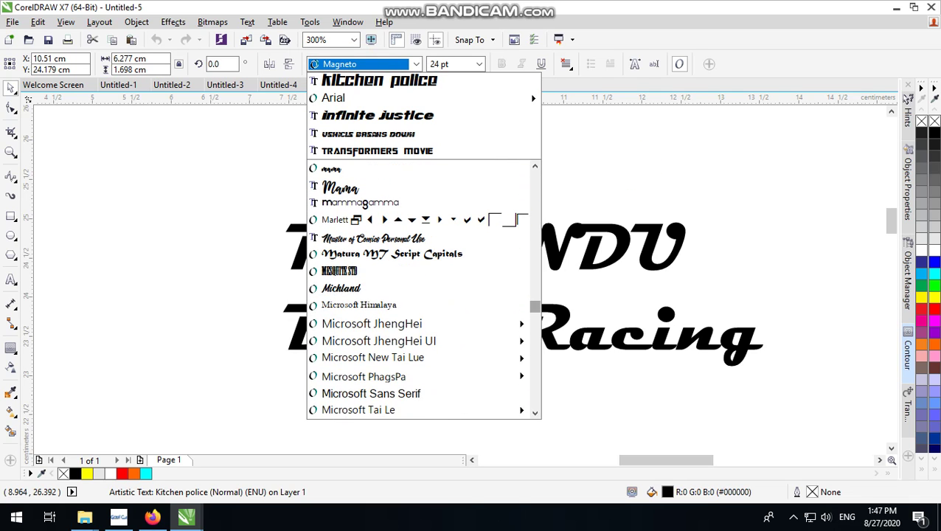
pyautogui.moveTo(417, 323)
pyautogui.scroll(-3, 357, 63)
pyautogui.scroll(-4, 418, 288)
pyautogui.scroll(-3, 418, 288)
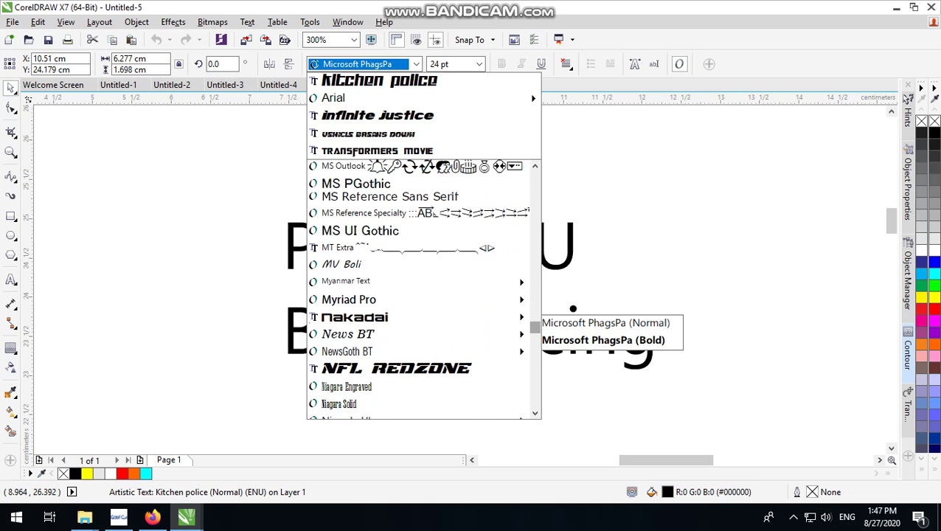
pyautogui.click(428, 284)
pyautogui.scroll(-3, 428, 290)
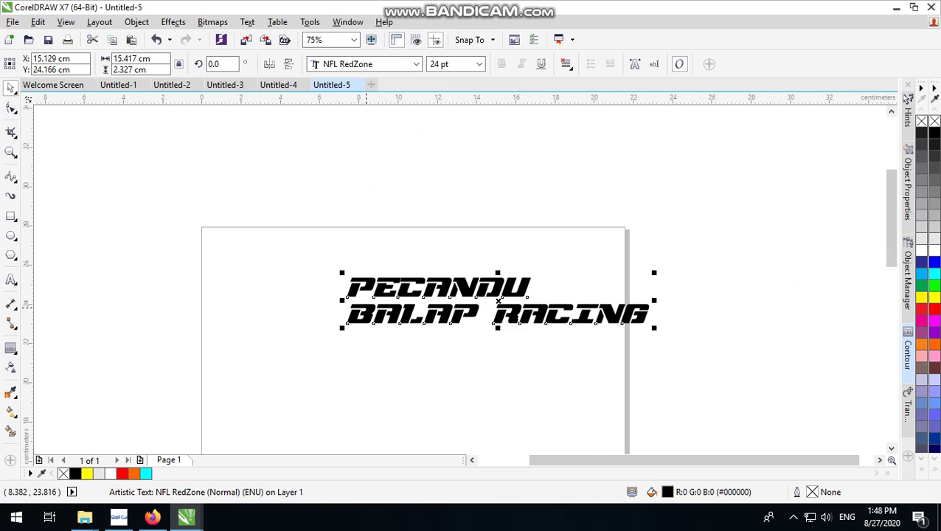
# Break the two-line text apart into separate lines and select the Balap Racing line.
pyautogui.scroll(2, 540, 302)
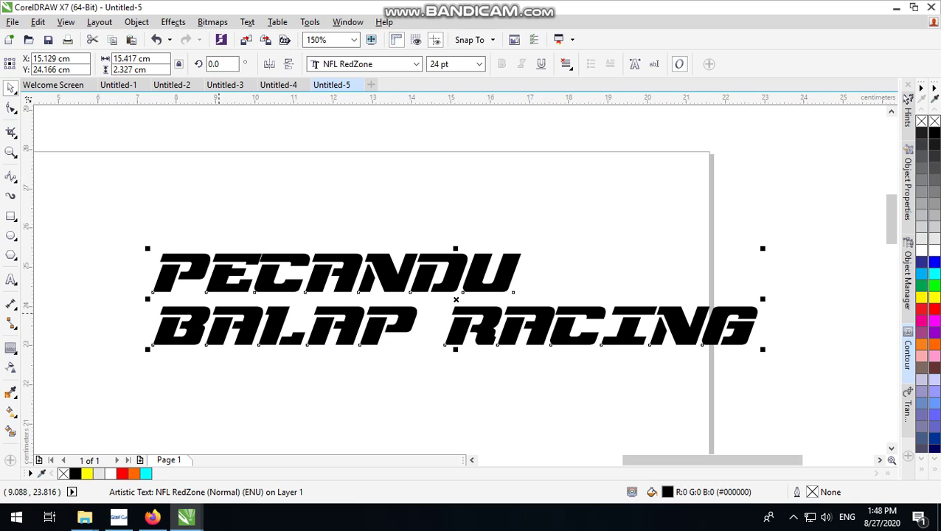
pyautogui.click(569, 213)
pyautogui.click(516, 329)
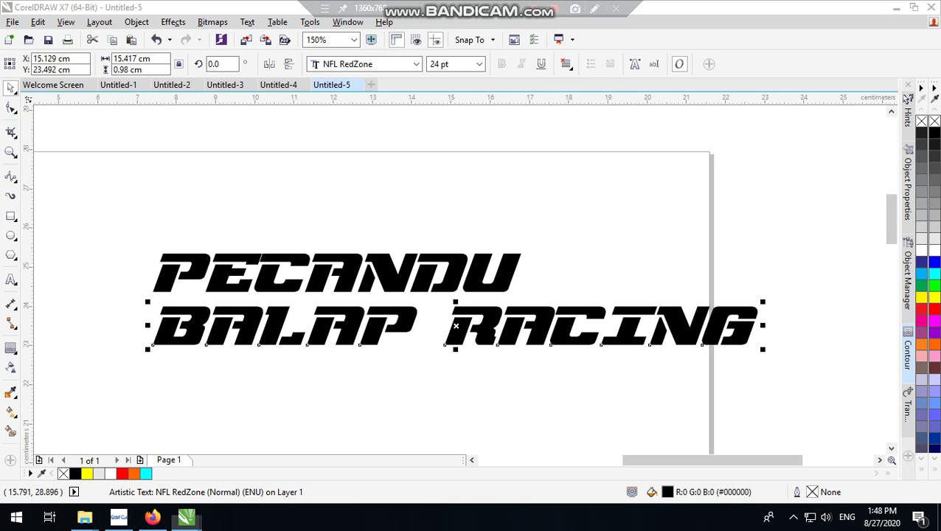
# Set the Balap Racing line's font to Planet Kosmos and shift the line under the right part of PECANDU.
pyautogui.click(386, 62)
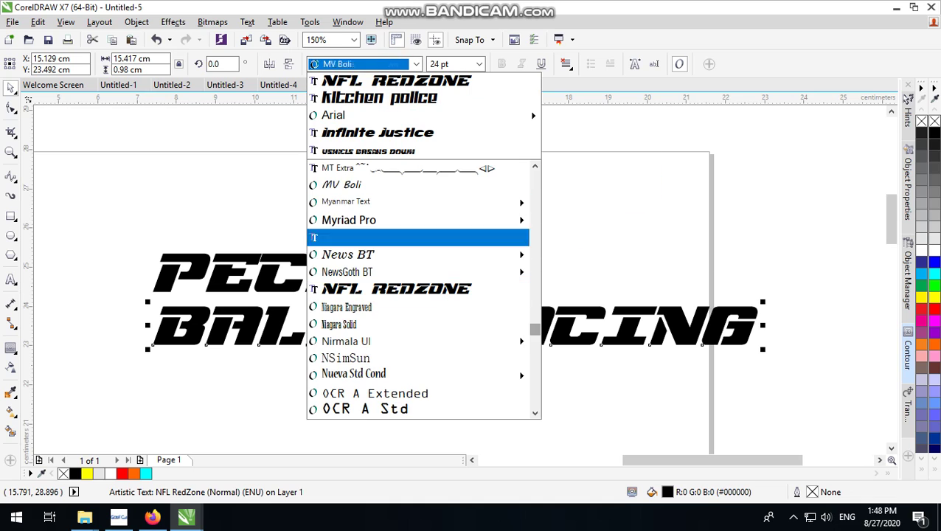
pyautogui.scroll(-4, 387, 338)
pyautogui.moveTo(388, 272)
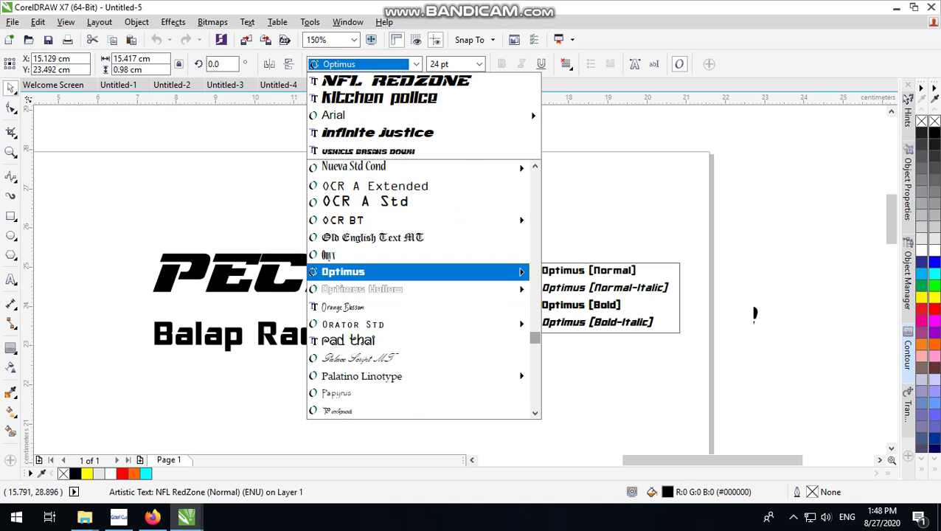
pyautogui.press('Down')
pyautogui.press('Down')
pyautogui.press('Down')
pyautogui.press('Down')
pyautogui.press('Down')
pyautogui.press('Down')
pyautogui.press('Down')
pyautogui.press('Down')
pyautogui.press('Down')
pyautogui.press('Down')
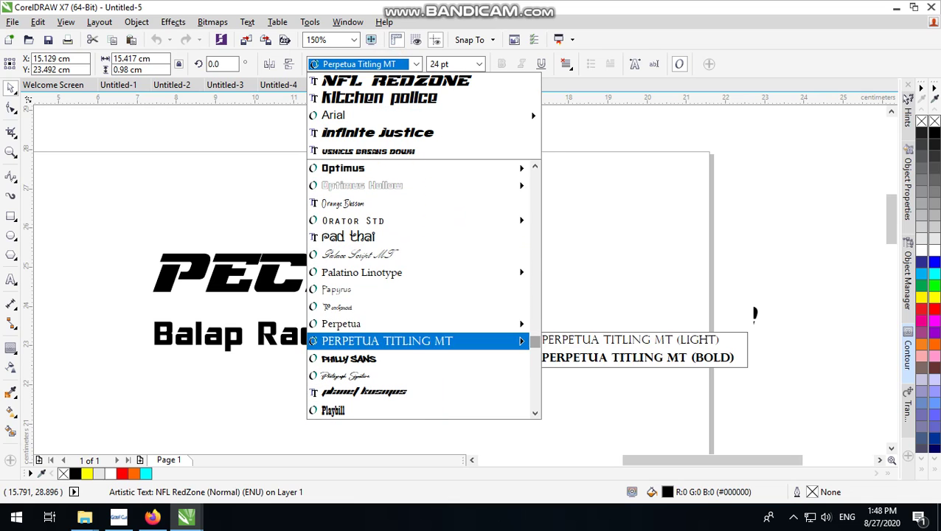
pyautogui.click(391, 393)
pyautogui.moveTo(403, 333); pyautogui.dragTo(481, 319)
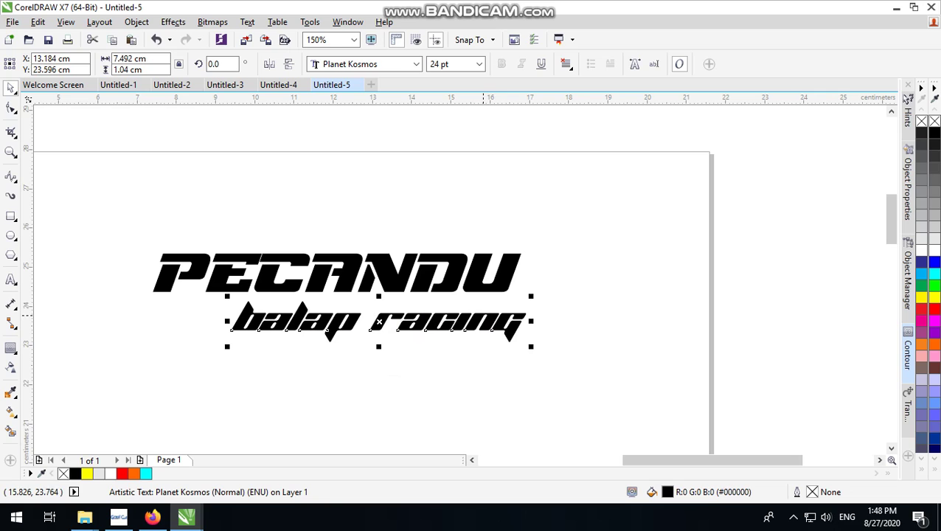
# Change the font of the Balap Racing line to Qaranta.
pyautogui.click(415, 64)
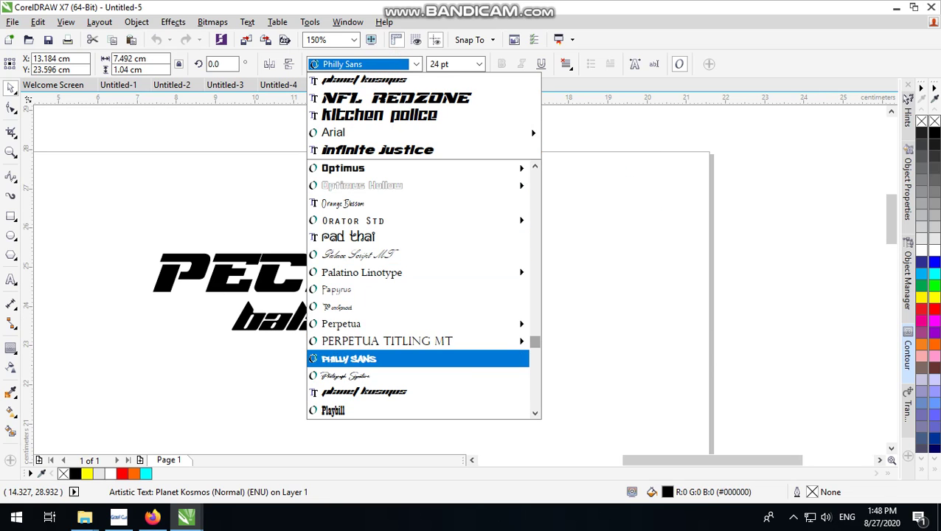
pyautogui.press('Up')
pyautogui.press('Up')
pyautogui.press('Up')
pyautogui.press('Up')
pyautogui.press('Up')
pyautogui.press('Up')
pyautogui.press('Up')
pyautogui.press('Up')
pyautogui.press('Up')
pyautogui.press('Up')
pyautogui.press('Up')
pyautogui.press('Down')
pyautogui.press('Down')
pyautogui.press('Down')
pyautogui.press('Down')
pyautogui.press('Down')
pyautogui.press('Down')
pyautogui.press('Down')
pyautogui.press('Down')
pyautogui.press('Down')
pyautogui.press('Down')
pyautogui.press('Down')
pyautogui.press('Down')
pyautogui.press('Down')
pyautogui.press('Down')
pyautogui.press('Down')
pyautogui.press('Down')
pyautogui.press('Down')
pyautogui.press('Down')
pyautogui.press('Down')
pyautogui.press('Down')
pyautogui.press('Down')
pyautogui.press('Down')
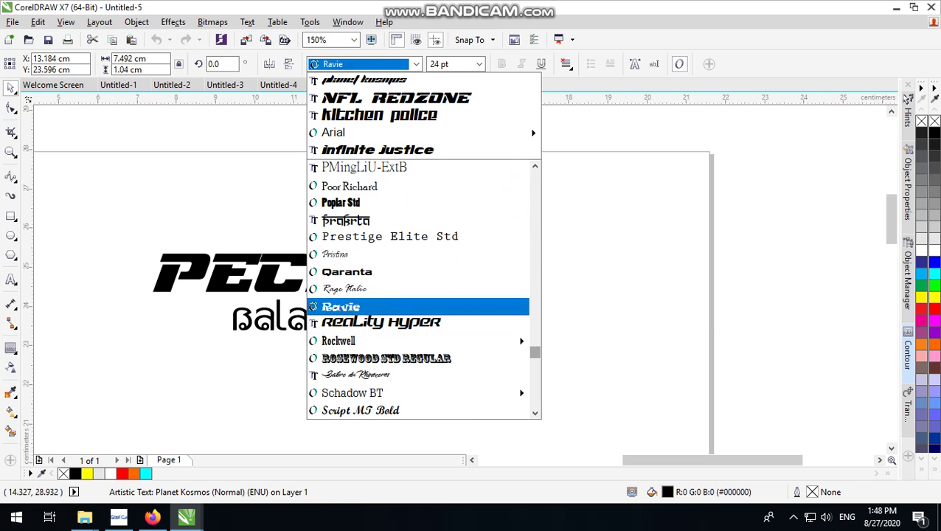
pyautogui.press('Up')
pyautogui.press('Up')
pyautogui.press('Return')
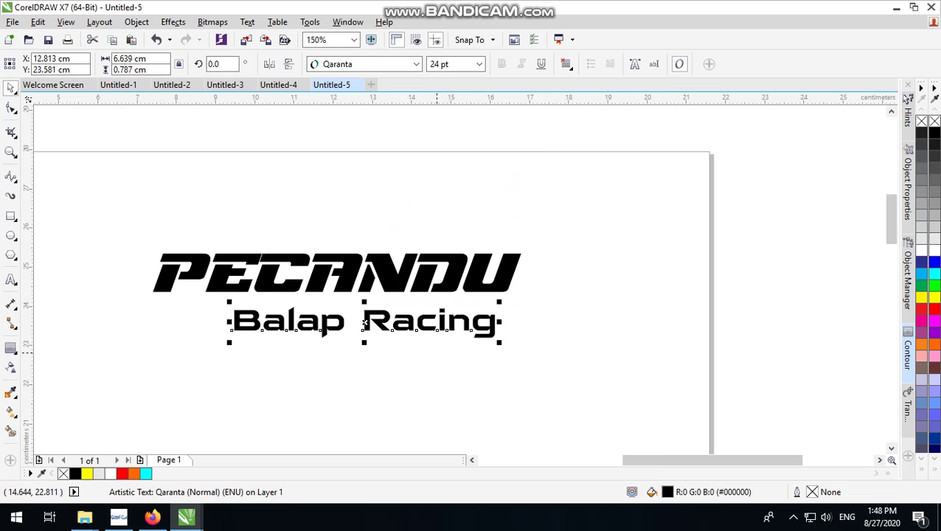
# Move Balap Racing close beneath the right end of PECANDU and enlarge it proportionally to about 7.7 cm wide.
pyautogui.scroll(2, 428, 313)
pyautogui.moveTo(431, 317); pyautogui.dragTo(498, 301)
pyautogui.scroll(-2, 570, 329)
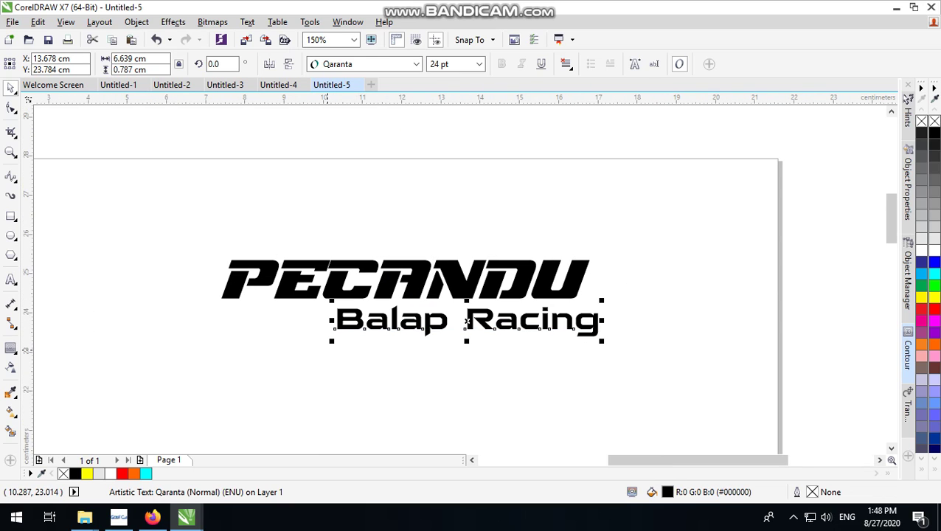
pyautogui.moveTo(334, 343)
pyautogui.mouseDown()
pyautogui.moveTo(191, 359)
pyautogui.moveTo(291, 360)
pyautogui.moveTo(318, 348)
pyautogui.mouseUp()
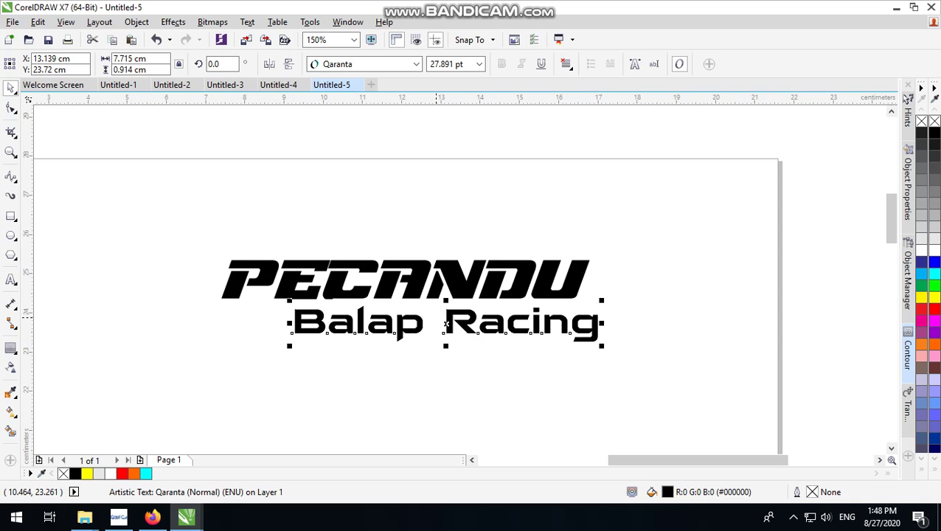
pyautogui.click(697, 175)
pyautogui.scroll(1, 544, 317)
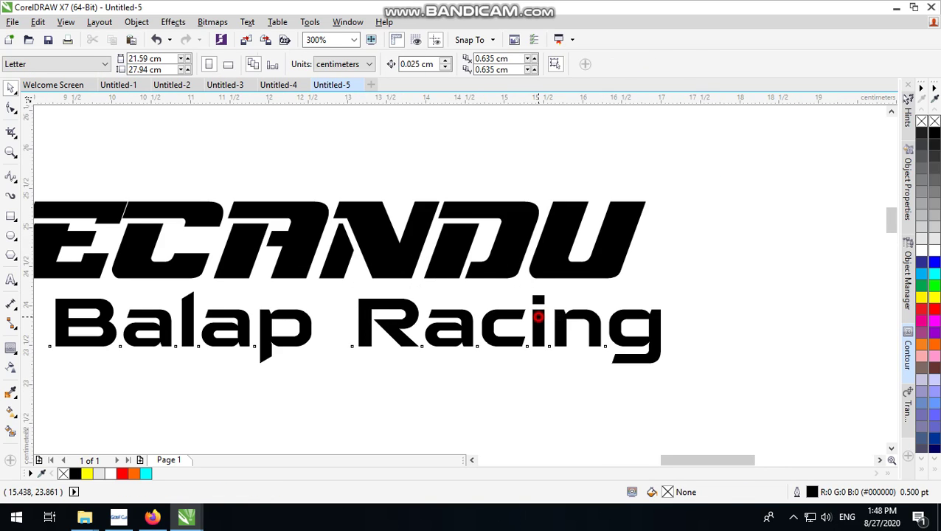
pyautogui.click(538, 317)
pyautogui.scroll(-1, 519, 338)
pyautogui.click(626, 252)
pyautogui.hscroll(-2, 543, 323)
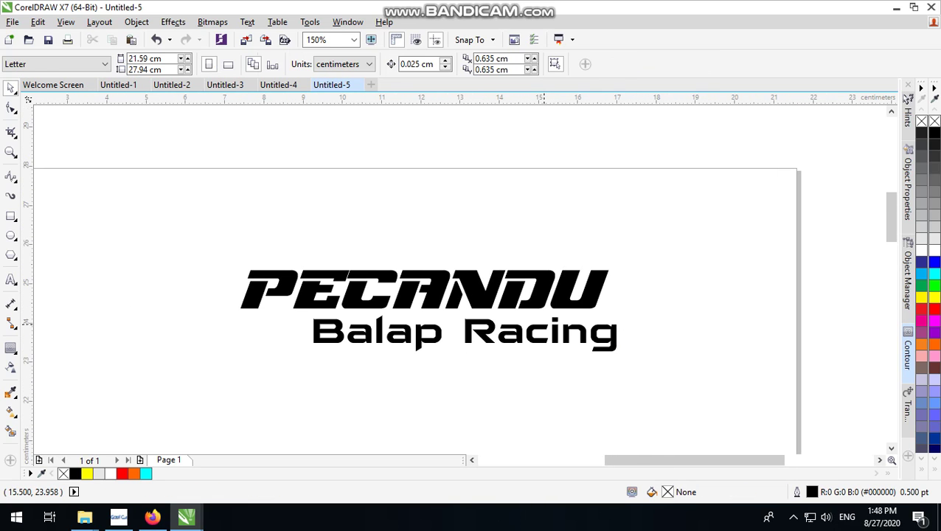
pyautogui.scroll(1, 578, 319)
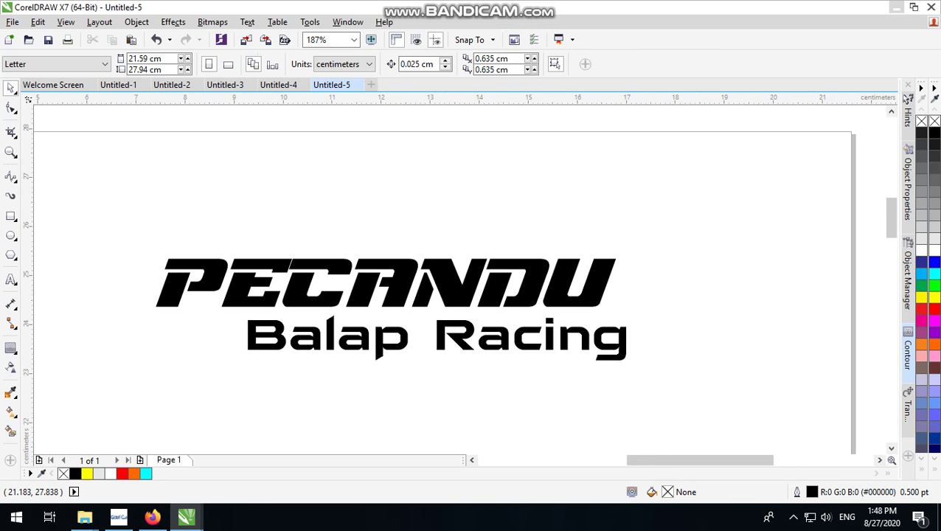
# Switch to Firefox and go back from the brake parts image to the Google image results for "vector sok".
pyautogui.click(152, 516)
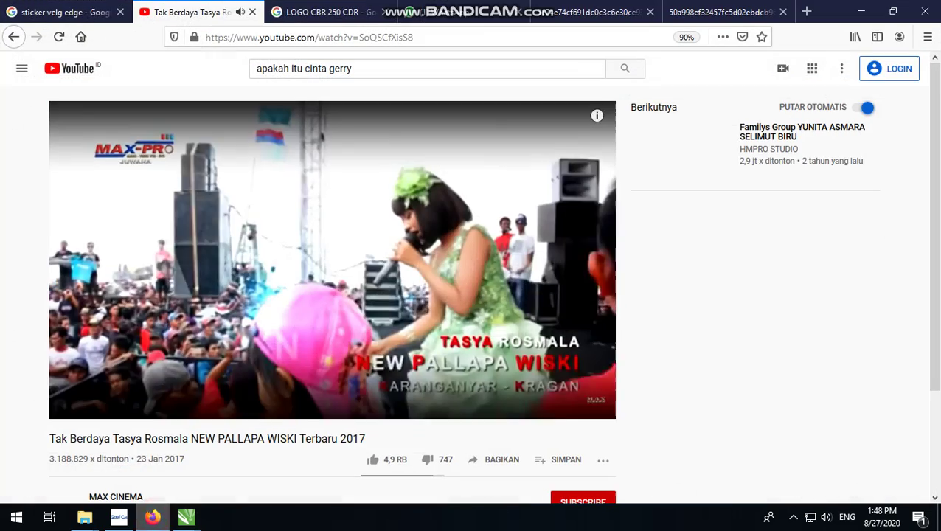
pyautogui.click(735, 3)
pyautogui.scroll(3, 464, 276)
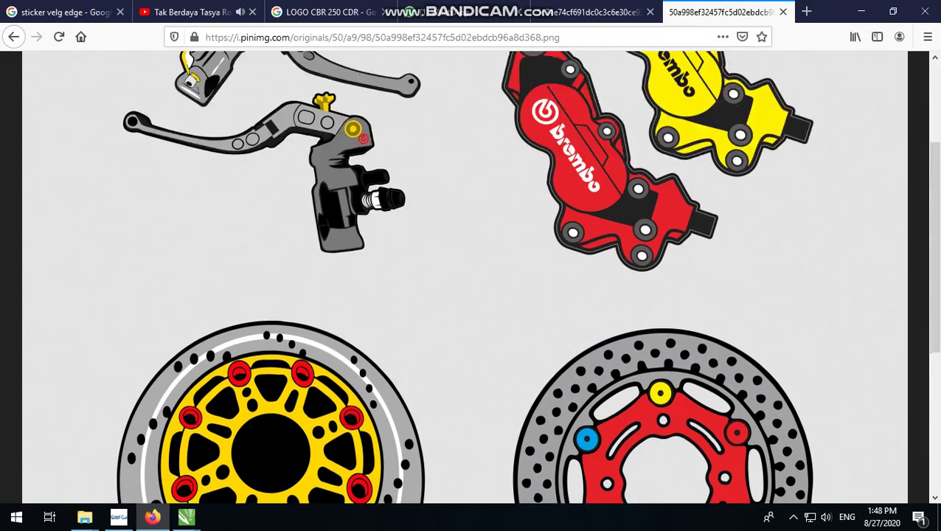
pyautogui.hotkey('alt', 'Left')
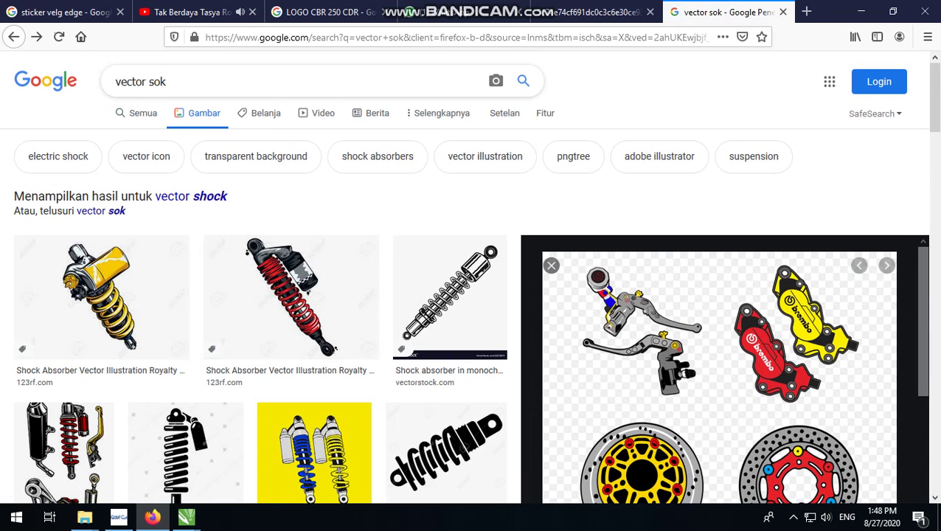
# Search Google Images for "vector motor" and open the preview of the motorcycle engine with the flaming exhaust.
pyautogui.doubleClick(156, 82)
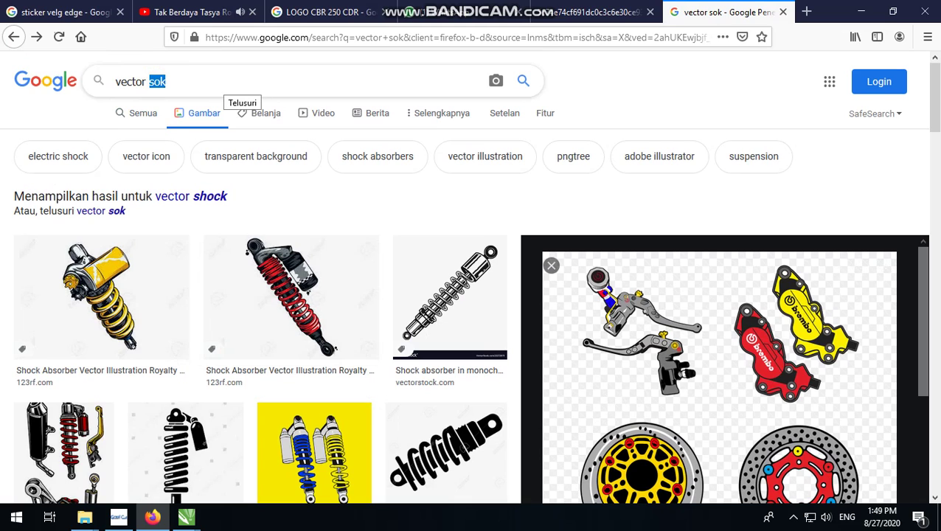
pyautogui.write('motor')
pyautogui.press('Return')
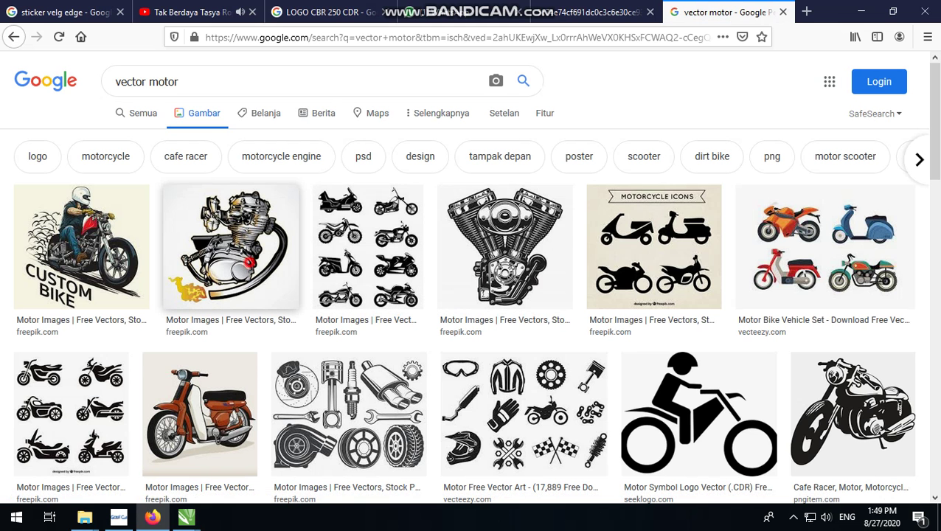
pyautogui.click(236, 258)
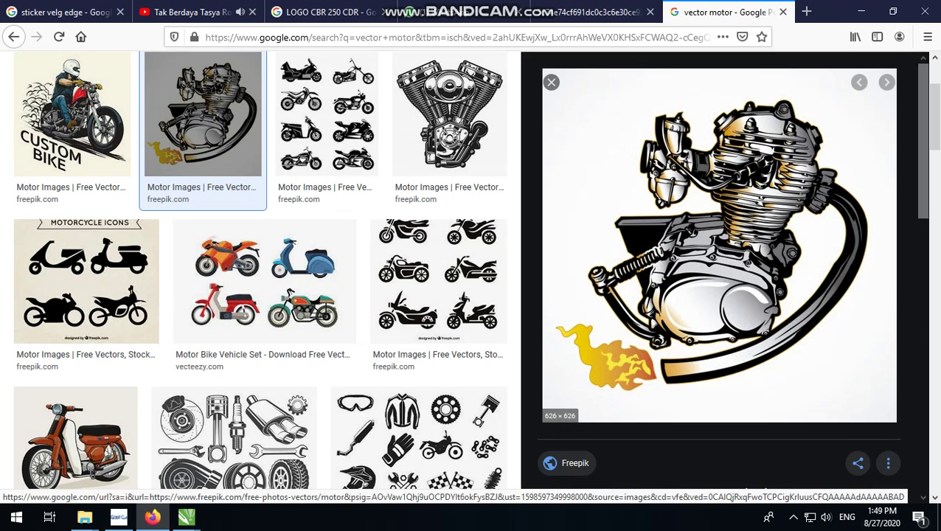
pyautogui.scroll(-4, 719, 273)
pyautogui.scroll(2, 718, 273)
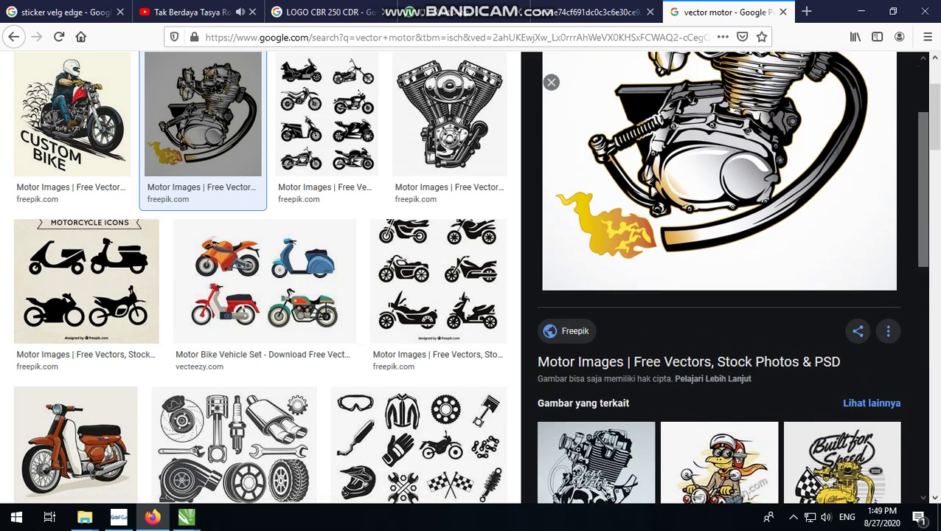
pyautogui.scroll(-3, 719, 277)
pyautogui.scroll(4, 719, 273)
# Open the motorcycle engine image on its own page and copy it.
pyautogui.rightClick(726, 255)
pyautogui.click(769, 375)
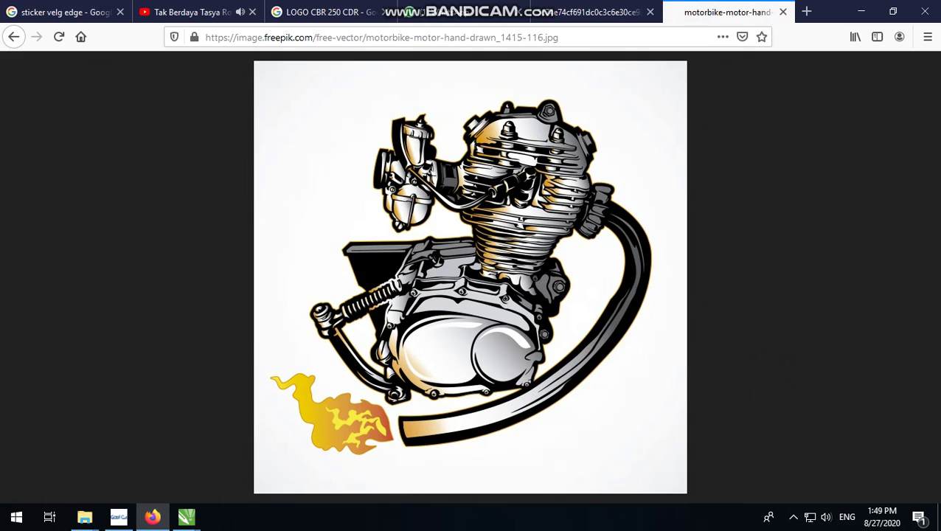
pyautogui.rightClick(442, 261)
pyautogui.click(464, 271)
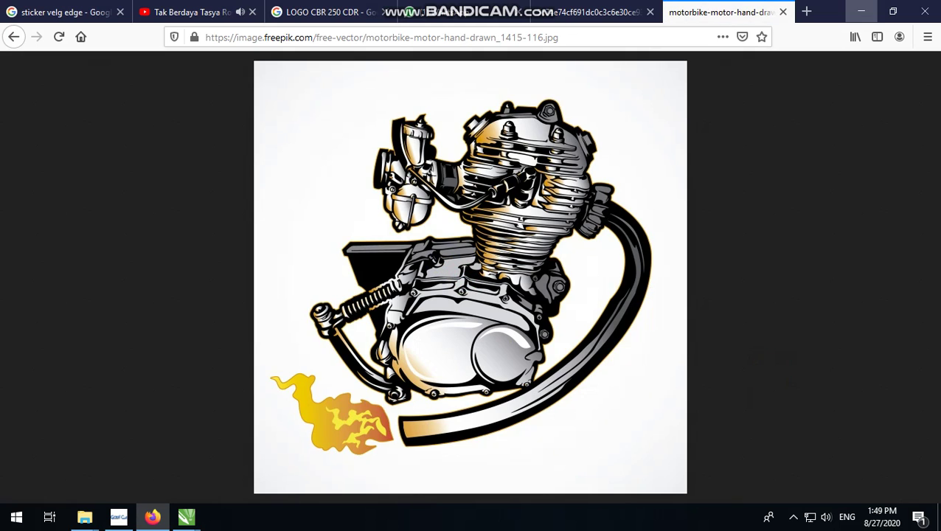
# Switch to CorelDRAW, paste the copied engine image into the document and place it beside the beginning of the PECANDU text.
pyautogui.click(861, 11)
pyautogui.scroll(-3, 419, 253)
pyautogui.rightClick(479, 182)
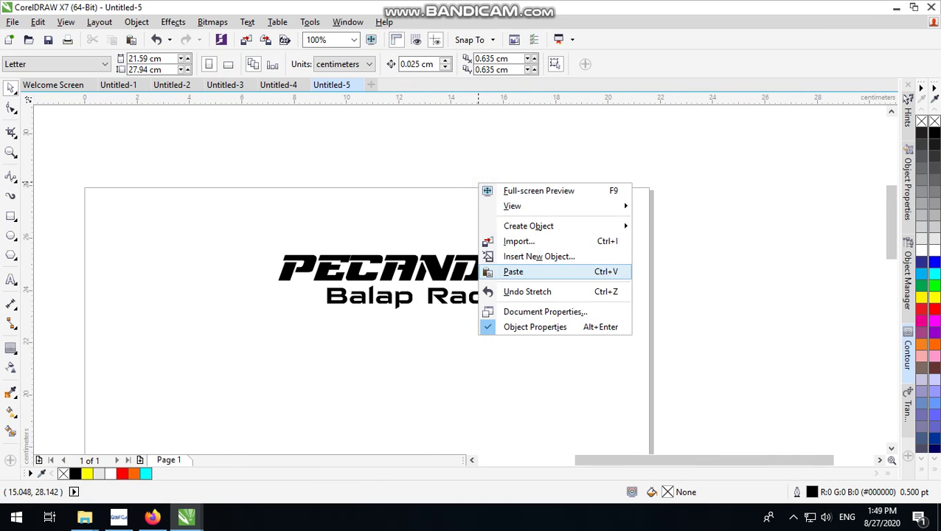
pyautogui.click(541, 270)
pyautogui.scroll(-6, 541, 271)
pyautogui.scroll(2, 494, 343)
pyautogui.moveTo(494, 343); pyautogui.dragTo(427, 225)
pyautogui.scroll(4, 450, 193)
# Outline-trace the engine bitmap as a Logo with maximum detail and smoothing 2, deleting the original image.
pyautogui.rightClick(417, 199)
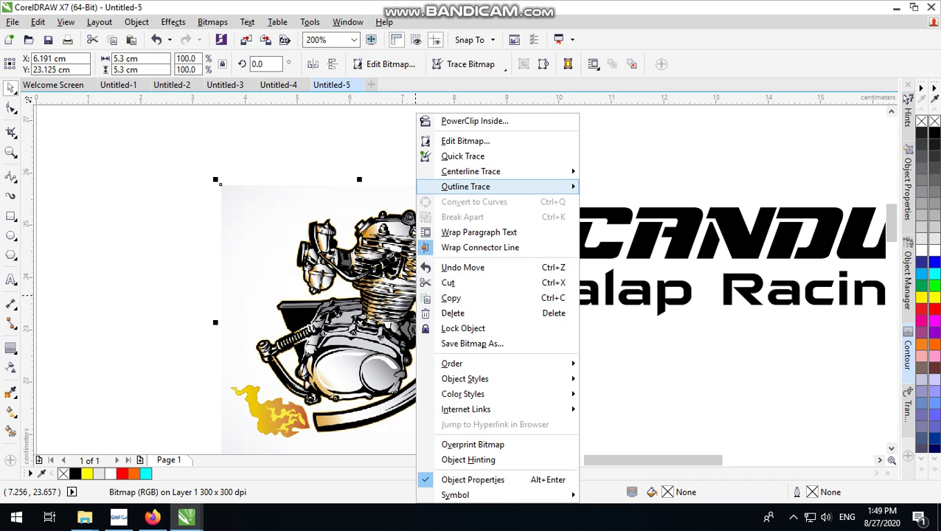
pyautogui.moveTo(502, 187)
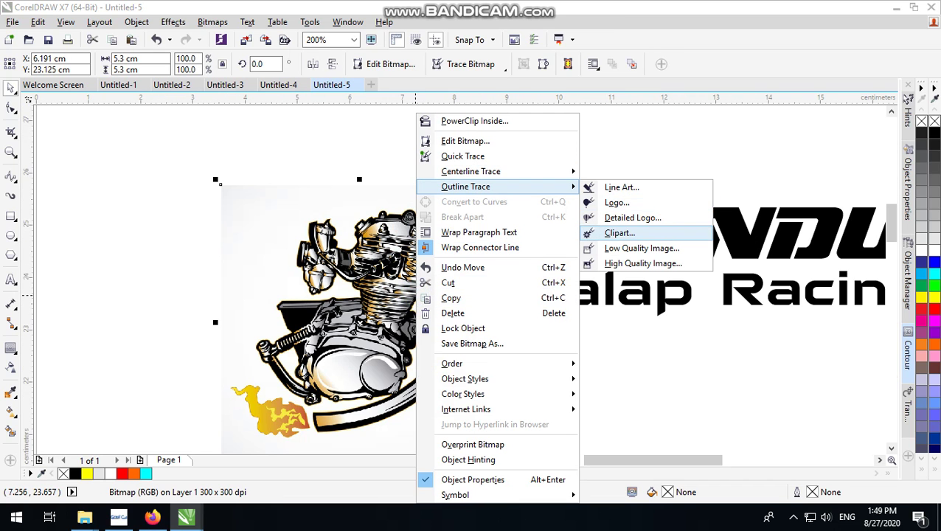
pyautogui.click(616, 202)
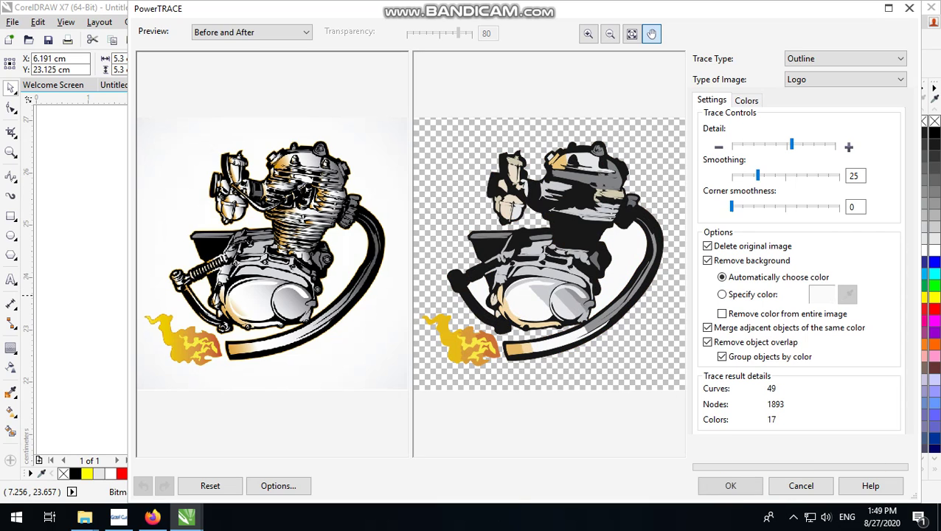
pyautogui.moveTo(791, 144); pyautogui.dragTo(834, 144)
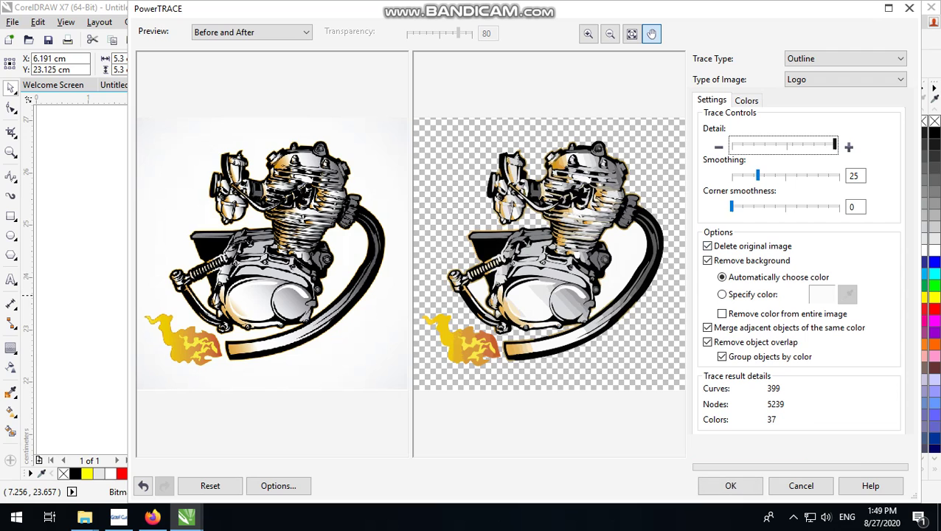
pyautogui.moveTo(757, 175); pyautogui.dragTo(734, 176)
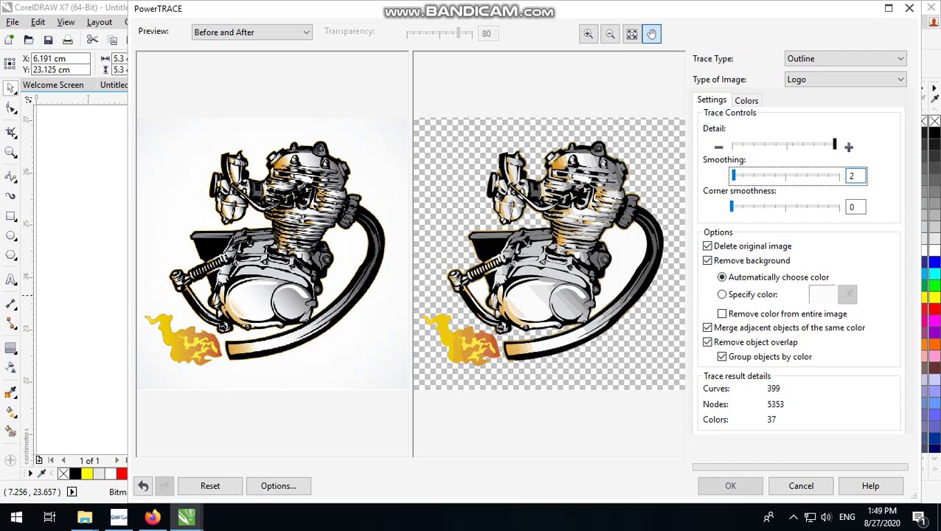
pyautogui.click(732, 485)
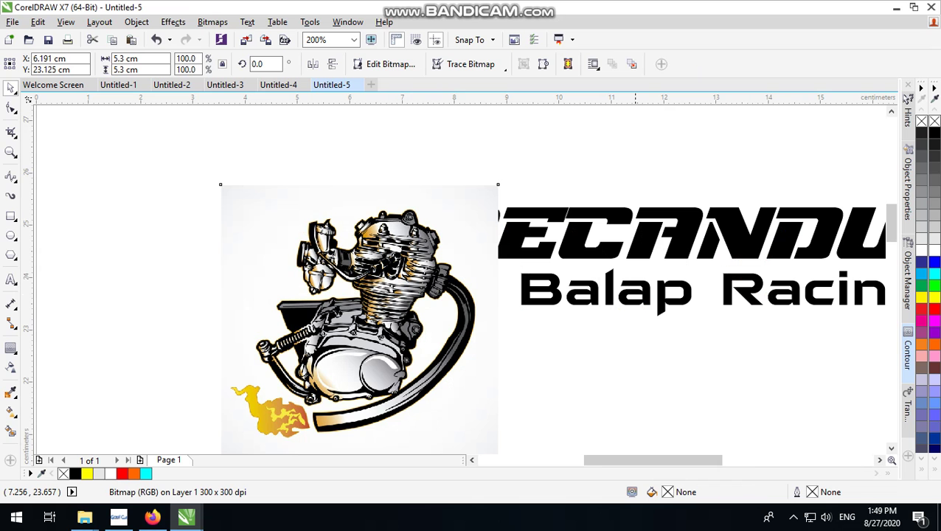
pyautogui.scroll(1, 446, 326)
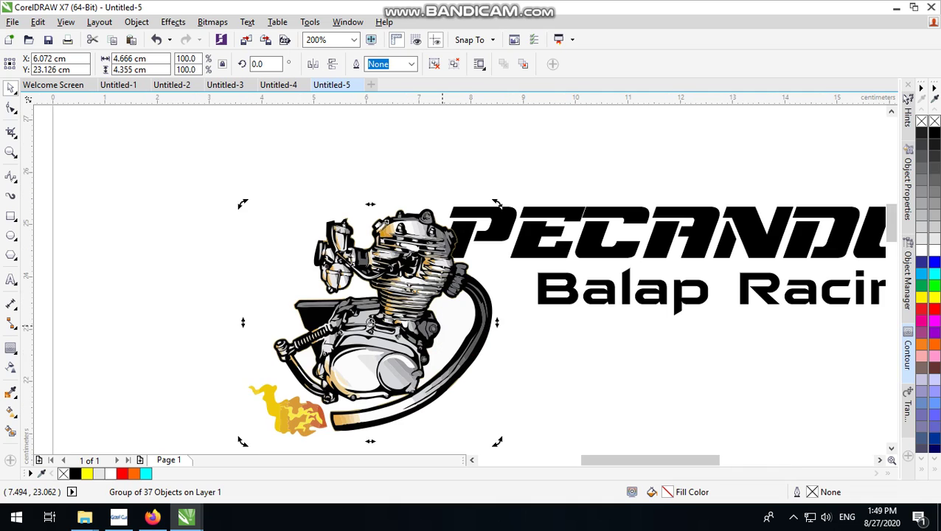
# Mirror the traced engine group horizontally.
pyautogui.click(313, 64)
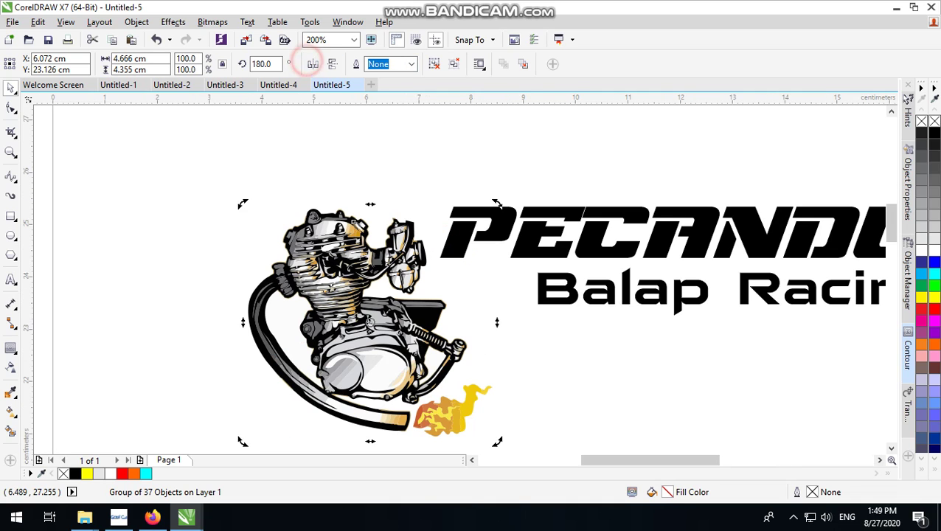
pyautogui.moveTo(433, 377); pyautogui.dragTo(442, 314)
pyautogui.hotkey('ctrl', 'z')
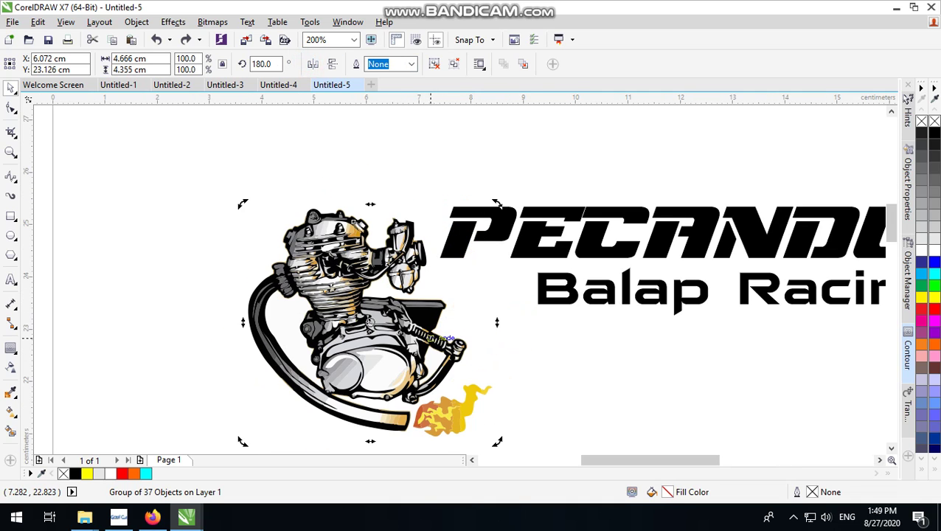
# Stretch the engine group to about 5.37 cm wide and move it up level with the PECANDU text.
pyautogui.moveTo(497, 323); pyautogui.dragTo(535, 322)
pyautogui.moveTo(381, 346); pyautogui.dragTo(377, 307)
pyautogui.scroll(-1, 418, 292)
pyautogui.click(542, 193)
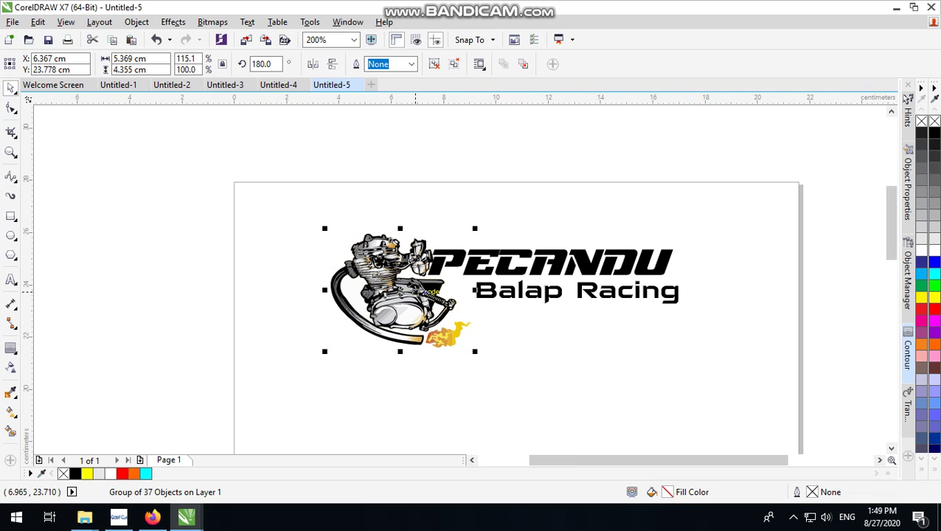
# Enlarge the PECANDU and Balap Racing lines together to about 12.4 by 3.5 cm and position them next to the engine.
pyautogui.moveTo(404, 206); pyautogui.dragTo(725, 337)
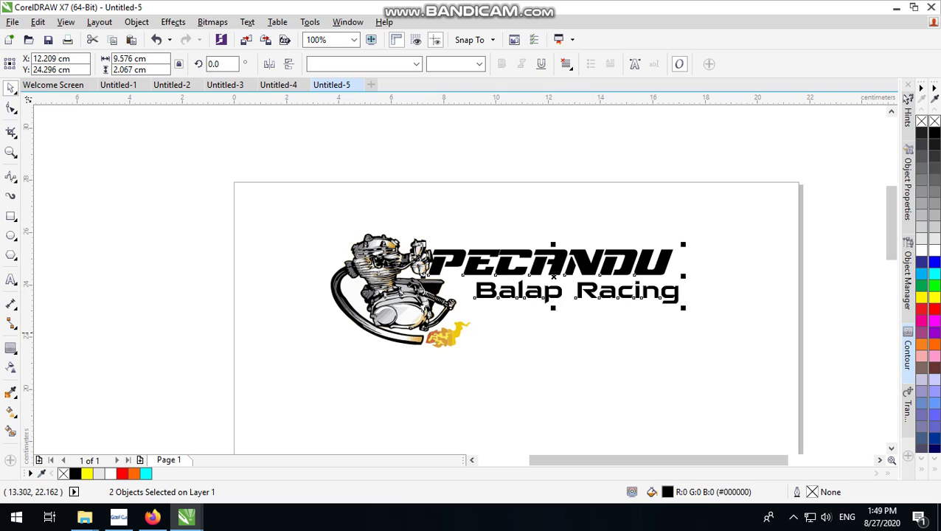
pyautogui.moveTo(682, 309); pyautogui.dragTo(755, 323)
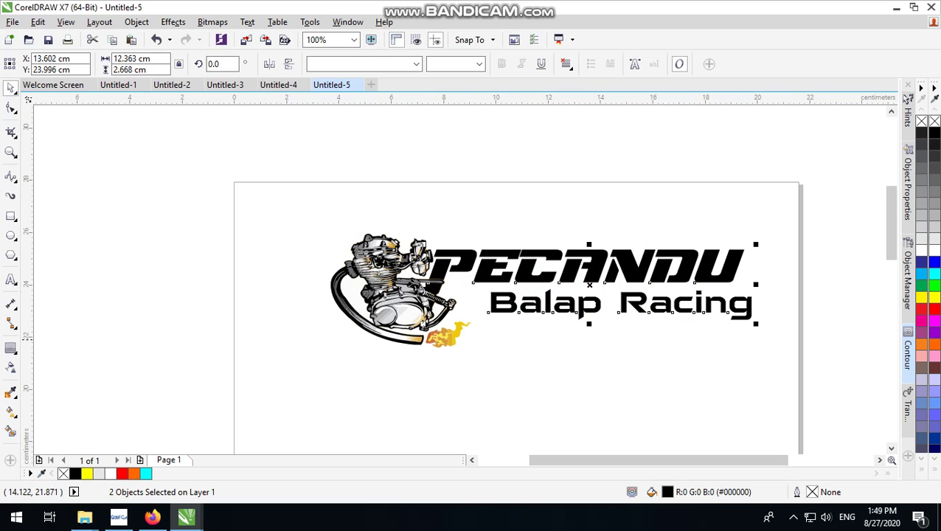
pyautogui.moveTo(589, 323); pyautogui.dragTo(589, 345)
pyautogui.moveTo(587, 271); pyautogui.dragTo(597, 266)
pyautogui.scroll(1, 591, 264)
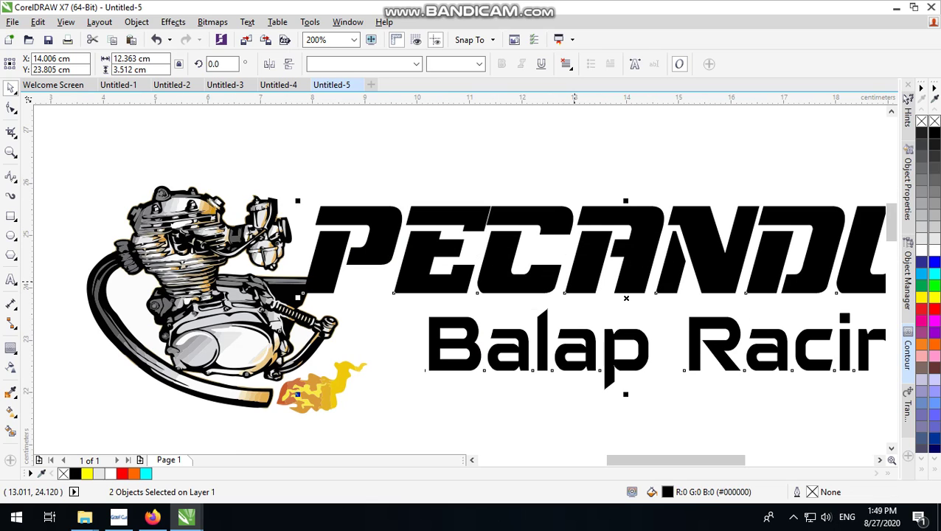
pyautogui.keyDown('ctrl'); pyautogui.click(141, 293); pyautogui.keyUp('ctrl')
pyautogui.keyDown('ctrl'); pyautogui.click(141, 293); pyautogui.keyUp('ctrl')
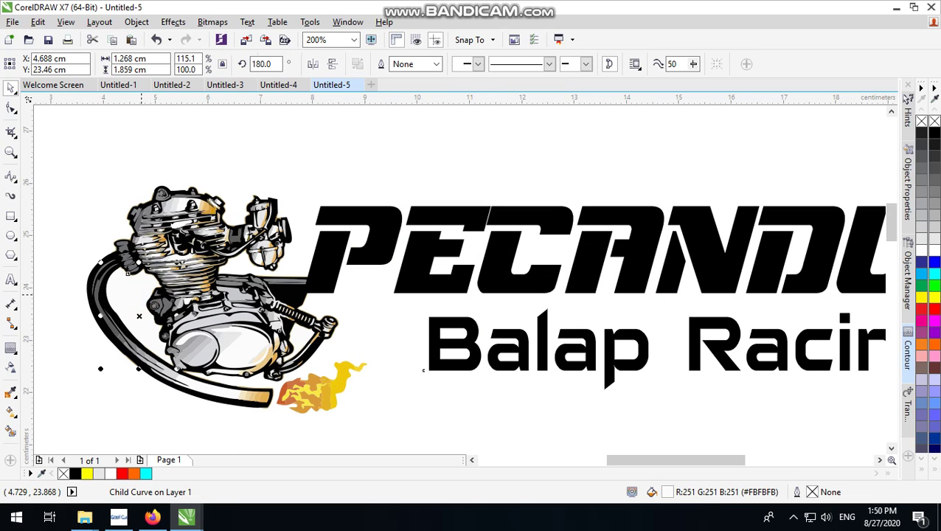
pyautogui.press('Escape')
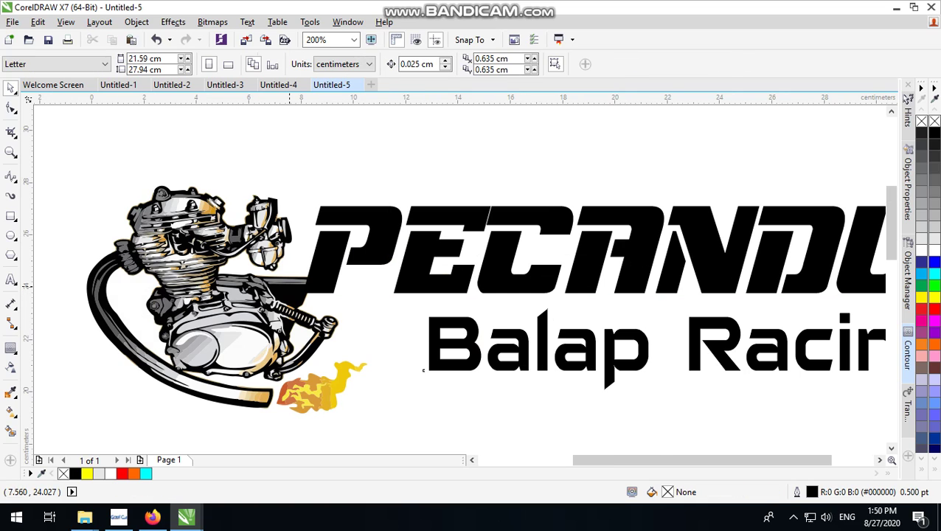
pyautogui.scroll(-1, 368, 287)
pyautogui.scroll(1, 469, 289)
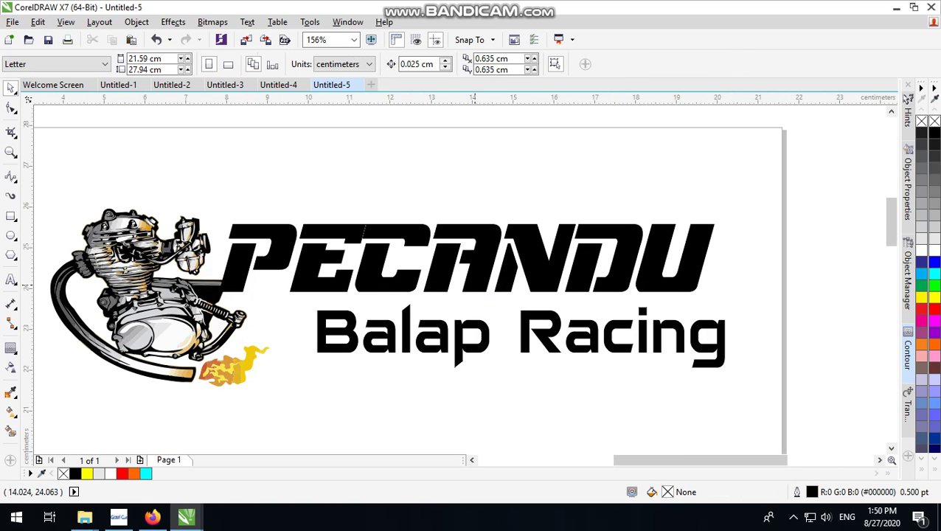
# Apply a one-step outside contour of 0.226 cm with rounded corners and a light blue fill to the PECANDU text.
pyautogui.click(469, 264)
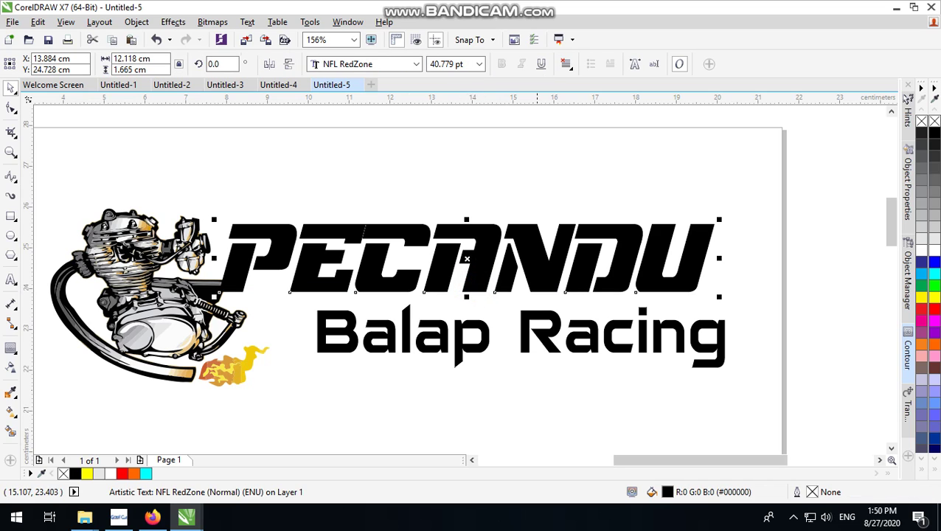
pyautogui.click(908, 354)
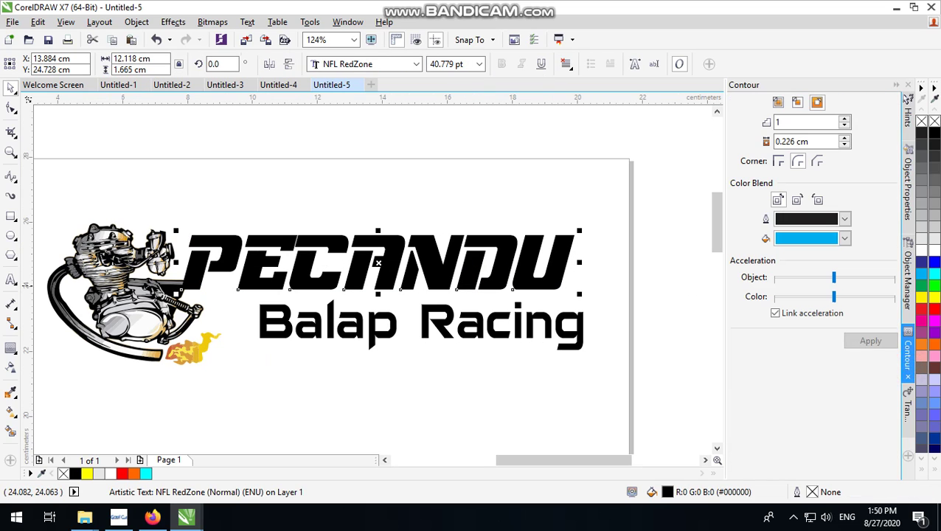
pyautogui.click(870, 339)
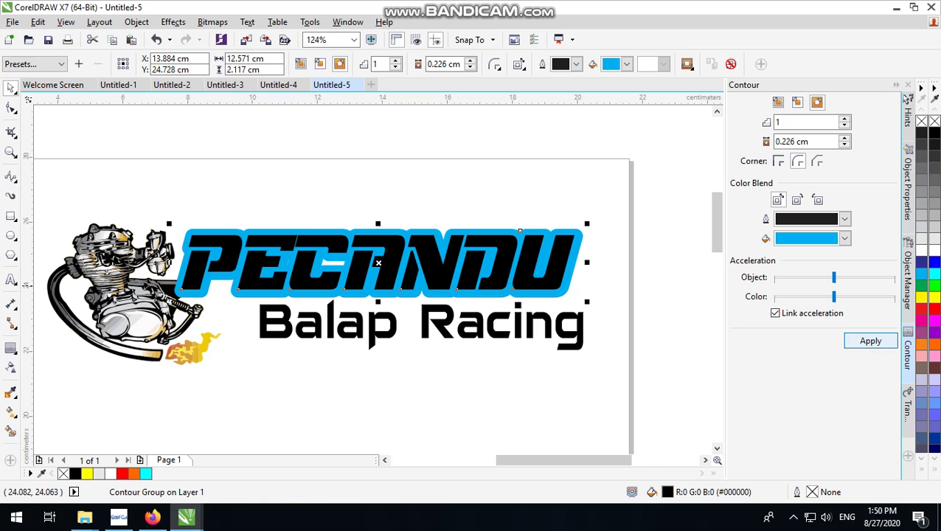
# Select the whole logo and scale it up proportionally to about 41.5 cm wide.
pyautogui.scroll(-1, 590, 284)
pyautogui.moveTo(646, 203); pyautogui.dragTo(215, 347)
pyautogui.scroll(-1, 413, 289)
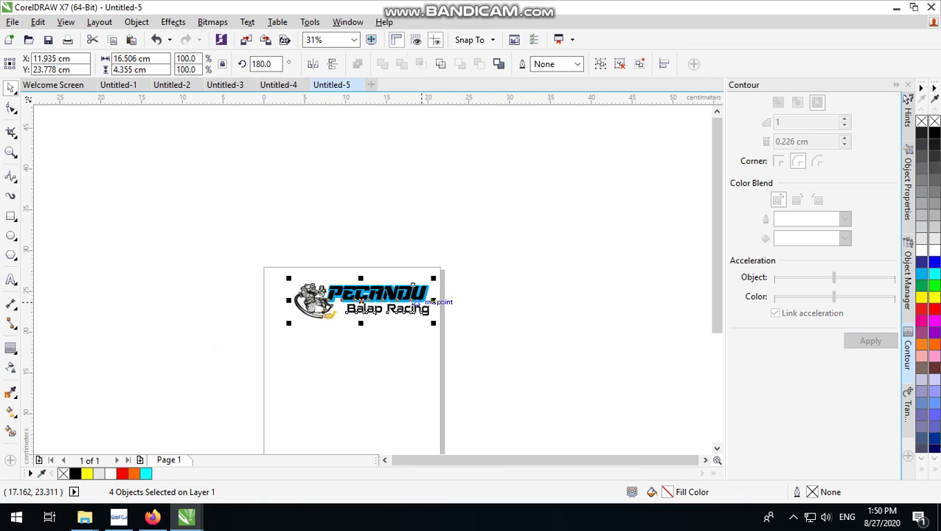
pyautogui.moveTo(436, 279); pyautogui.dragTo(531, 261)
pyautogui.scroll(1, 538, 256)
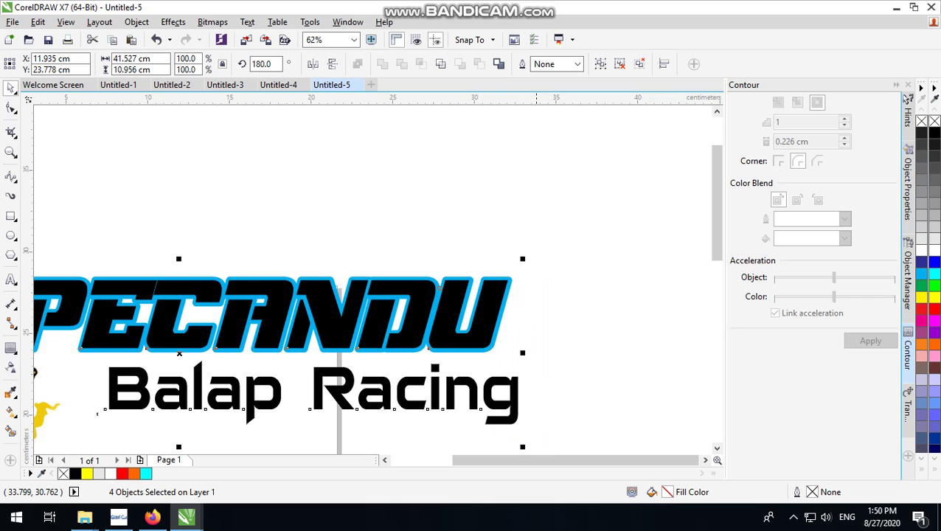
pyautogui.scroll(-1, 534, 262)
pyautogui.click(560, 242)
# Break the PECANDU contour group apart so the lettering and its outline shape are separate objects.
pyautogui.scroll(2, 505, 280)
pyautogui.moveTo(479, 280); pyautogui.dragTo(485, 229)
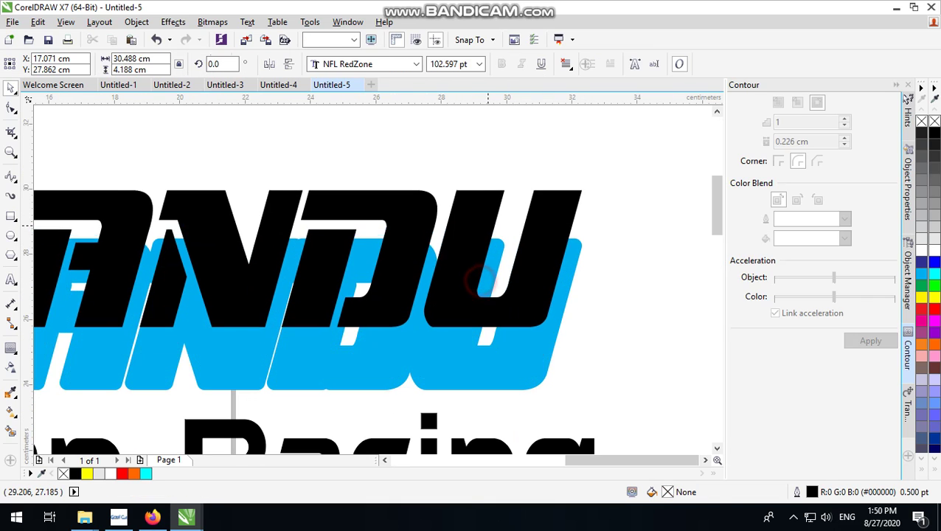
pyautogui.hotkey('ctrl', 'z')
pyautogui.click(137, 22)
pyautogui.click(179, 227)
pyautogui.scroll(-2, 532, 218)
pyautogui.click(560, 187)
pyautogui.scroll(2, 424, 262)
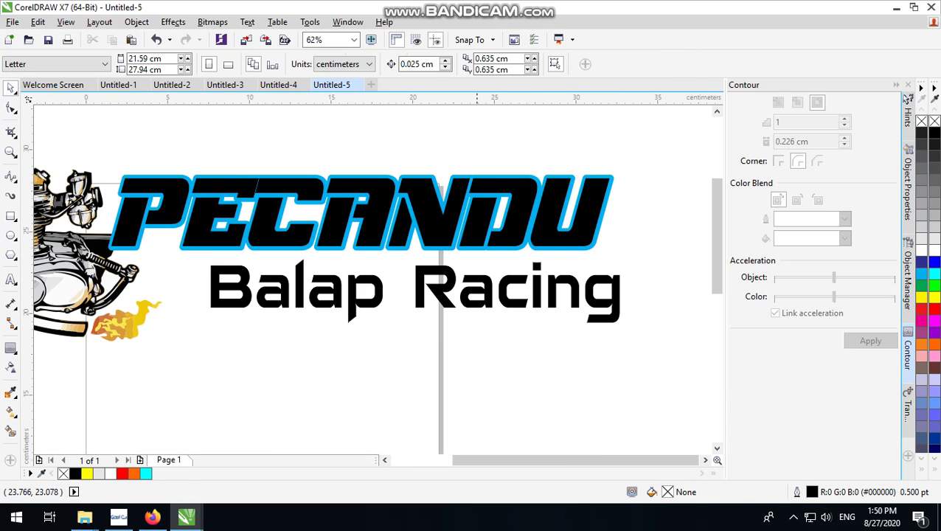
# Fill the contour shape behind PECANDU with blue (#0000FF).
pyautogui.click(502, 269)
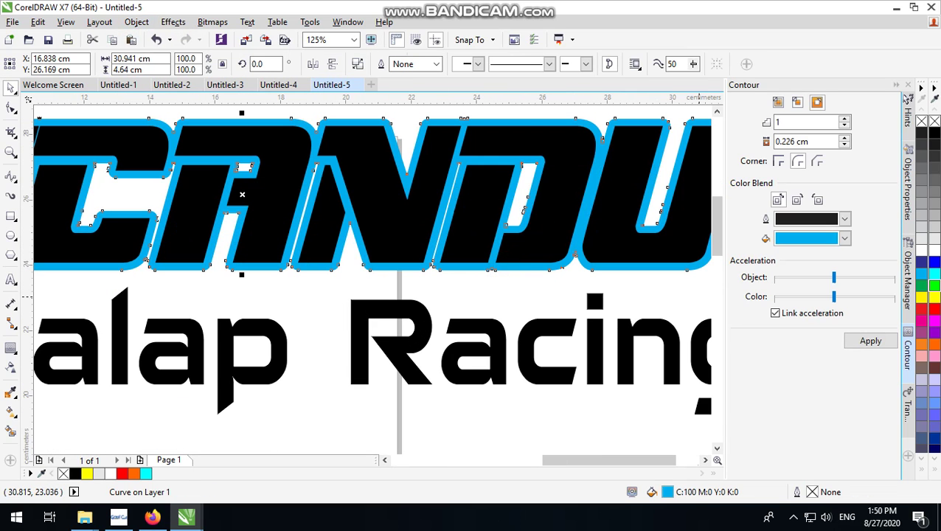
pyautogui.click(933, 261)
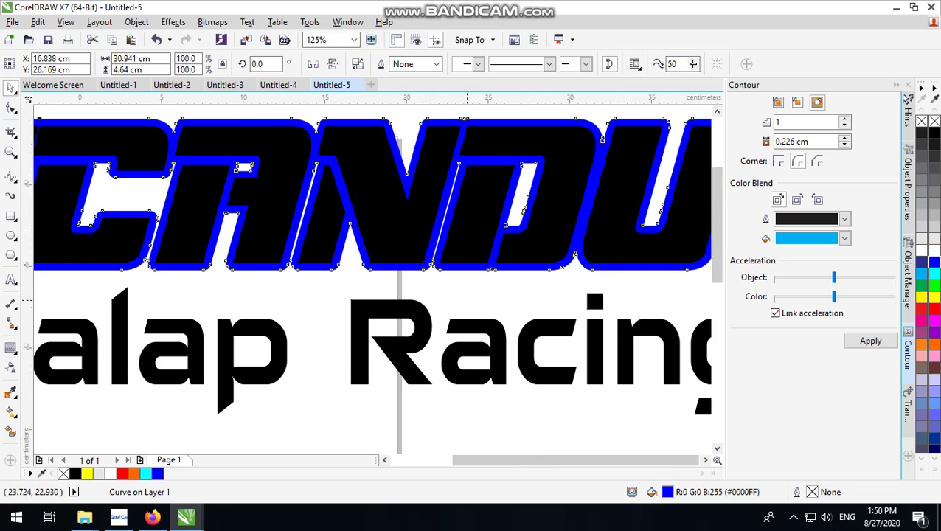
pyautogui.scroll(-2, 504, 169)
pyautogui.click(504, 170)
# Fill the PECANDU lettering with magenta (#FF00FF).
pyautogui.scroll(2, 485, 232)
pyautogui.click(486, 206)
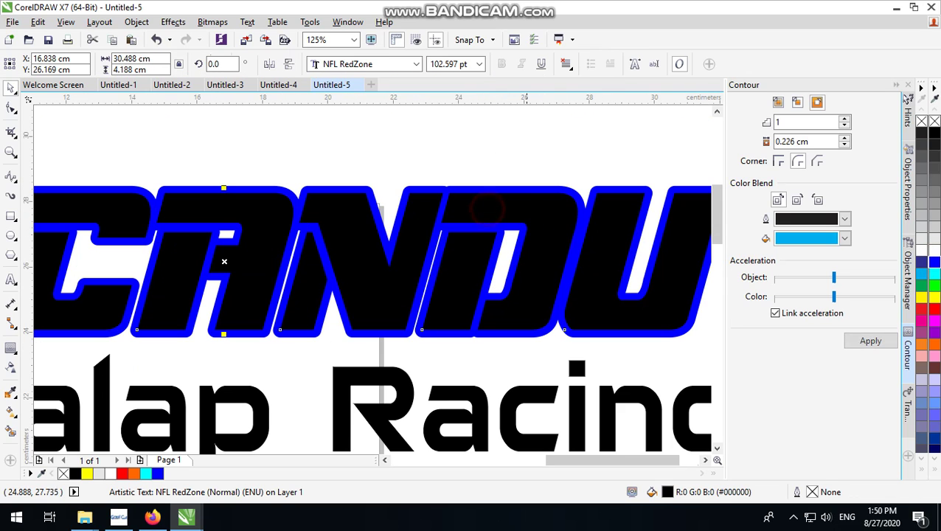
pyautogui.click(935, 319)
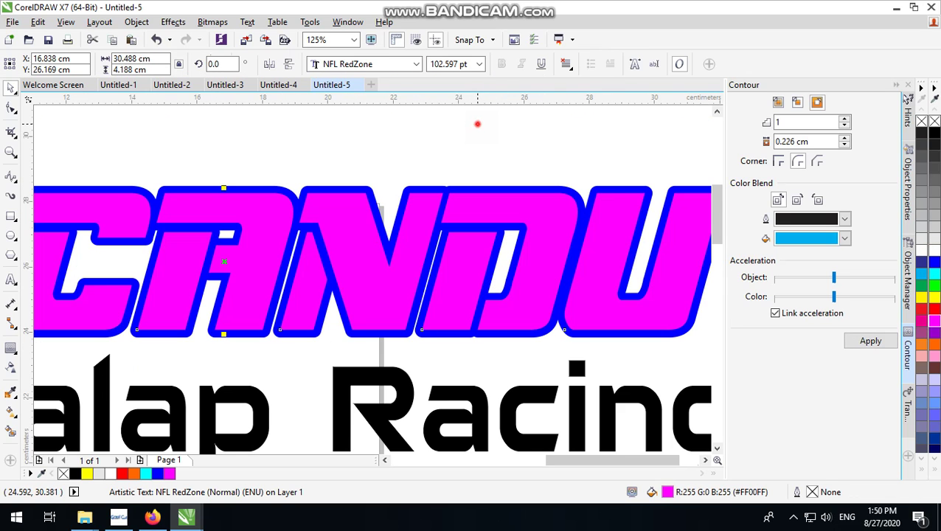
# Fill the contour shape behind the PECANDU lettering with black.
pyautogui.hotkey('ctrl', 'q')
pyautogui.scroll(2, 607, 192)
pyautogui.click(933, 133)
pyautogui.scroll(-5, 512, 218)
pyautogui.click(511, 219)
pyautogui.scroll(1, 359, 319)
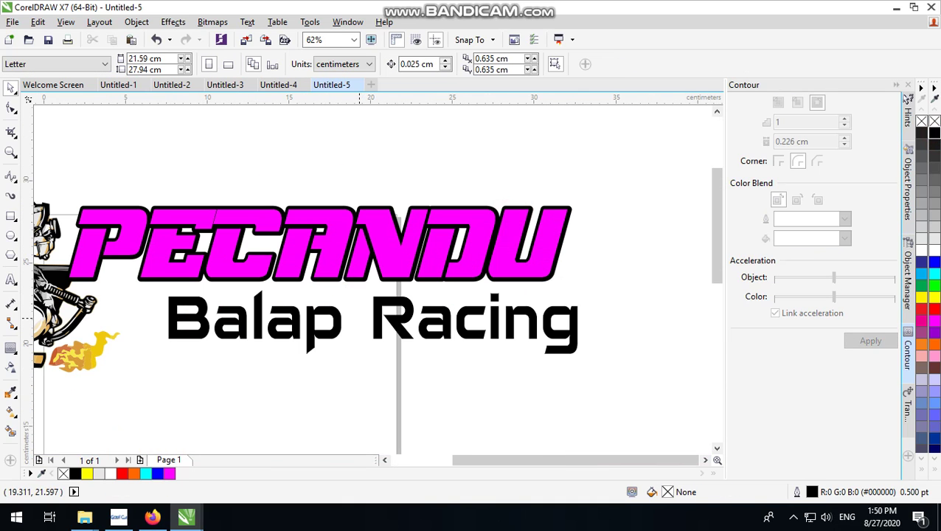
# Fill the Balap Racing text with yellow (#F2FF00).
pyautogui.click(378, 320)
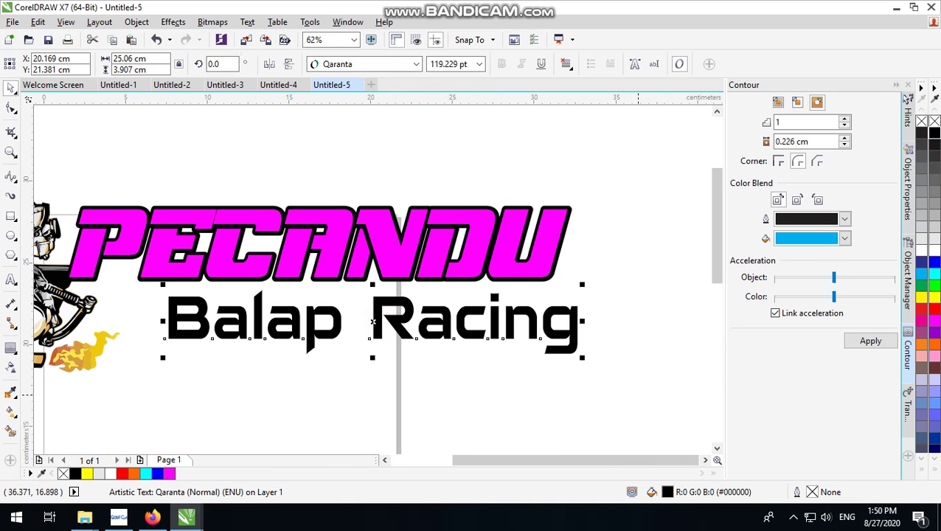
pyautogui.click(934, 321)
pyautogui.doubleClick(668, 492)
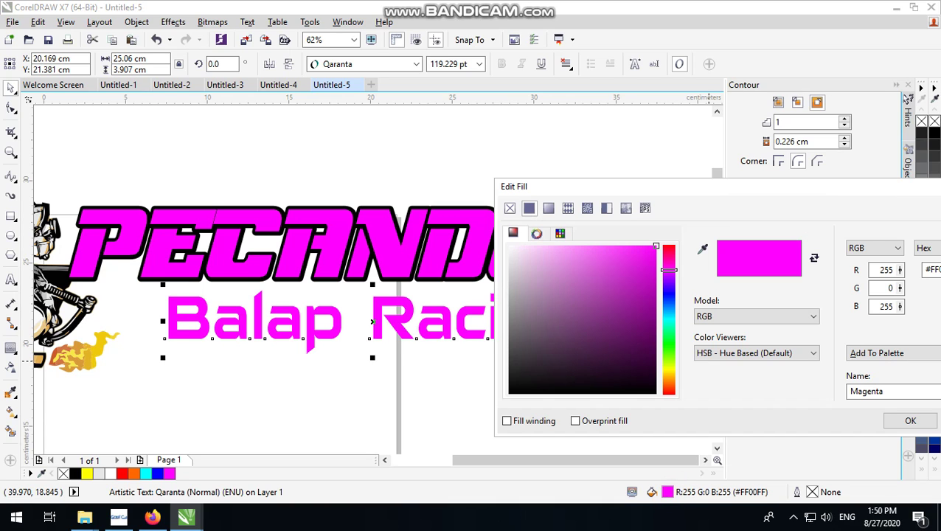
pyautogui.moveTo(671, 270); pyautogui.dragTo(671, 268)
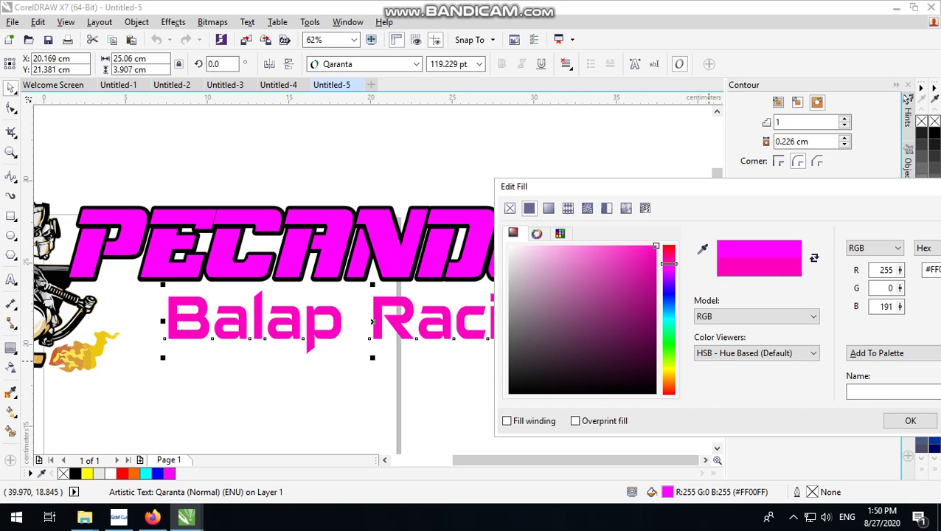
pyautogui.moveTo(668, 261); pyautogui.dragTo(581, 247)
pyautogui.moveTo(668, 264); pyautogui.dragTo(668, 364)
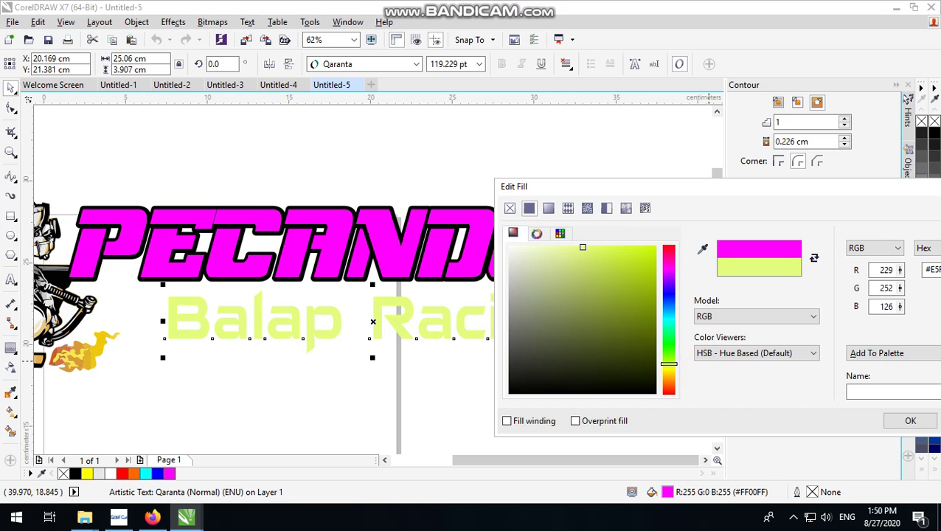
pyautogui.moveTo(583, 247); pyautogui.dragTo(656, 246)
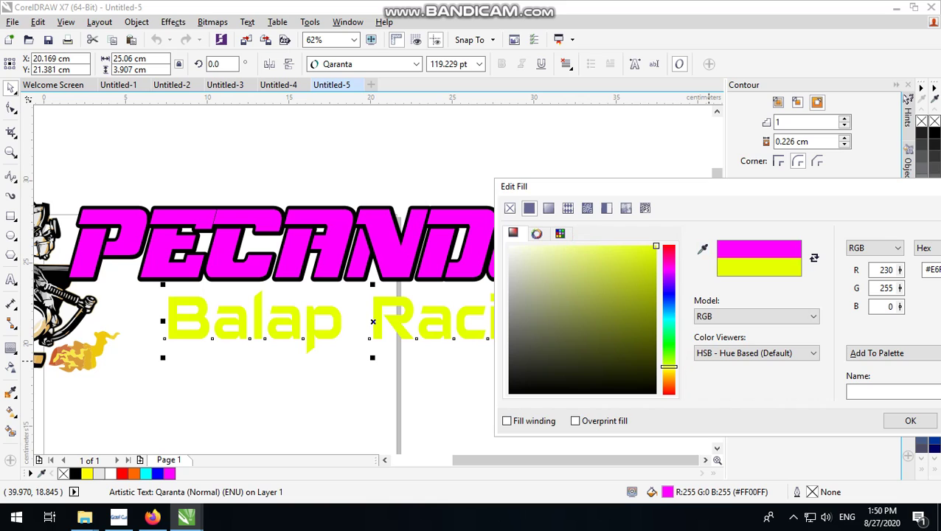
pyautogui.moveTo(668, 365); pyautogui.dragTo(668, 368)
pyautogui.moveTo(645, 179); pyautogui.dragTo(441, 141)
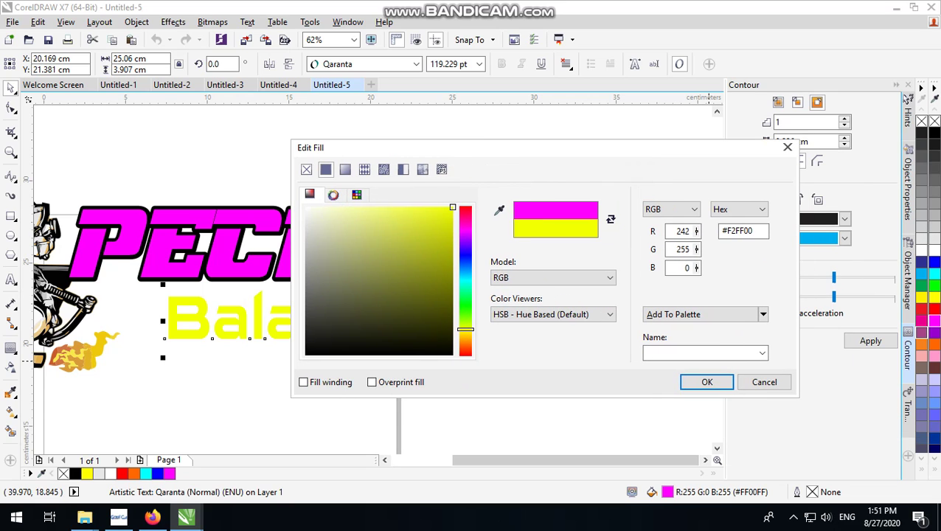
pyautogui.click(707, 382)
# Add a one-step 0.226 cm outside contour to the Balap Racing text and break the contour group apart.
pyautogui.click(859, 339)
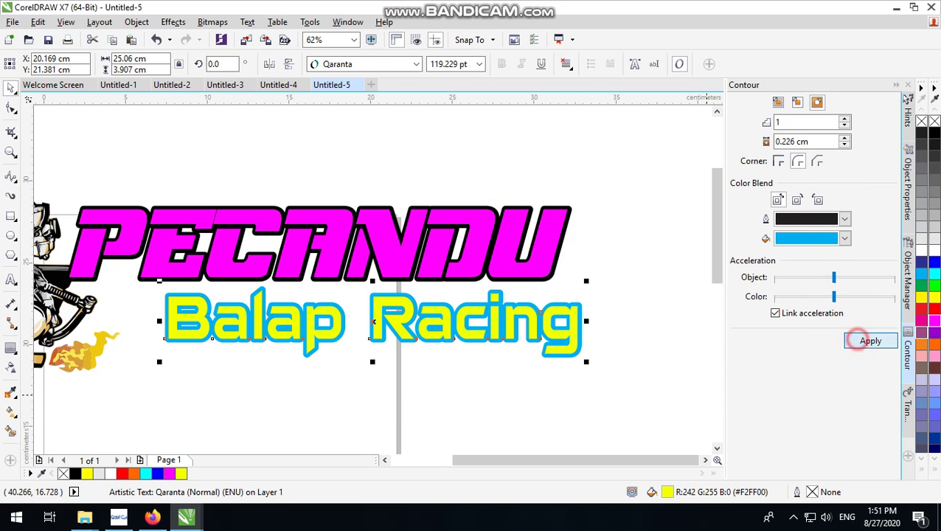
pyautogui.click(137, 22)
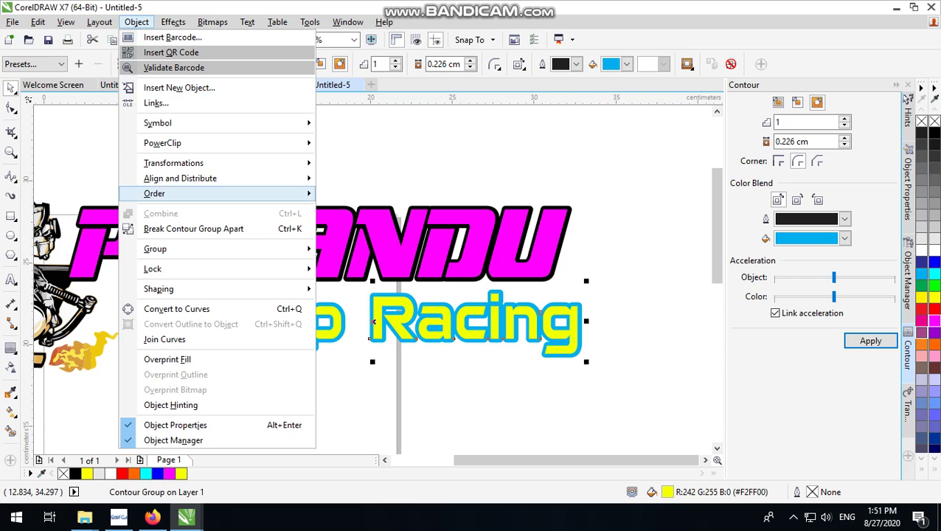
pyautogui.click(219, 228)
# Fill the contour shape behind the Balap Racing text with black.
pyautogui.scroll(4, 590, 221)
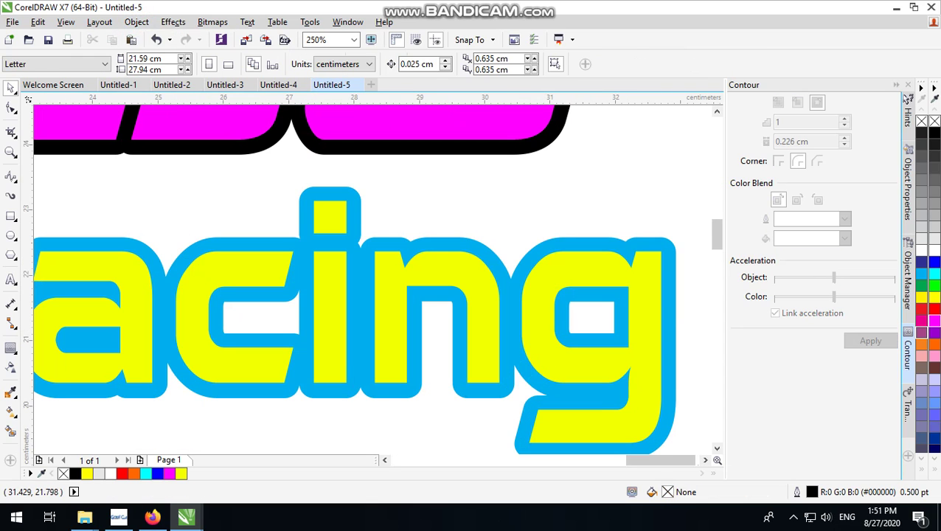
pyautogui.click(604, 245)
pyautogui.click(931, 133)
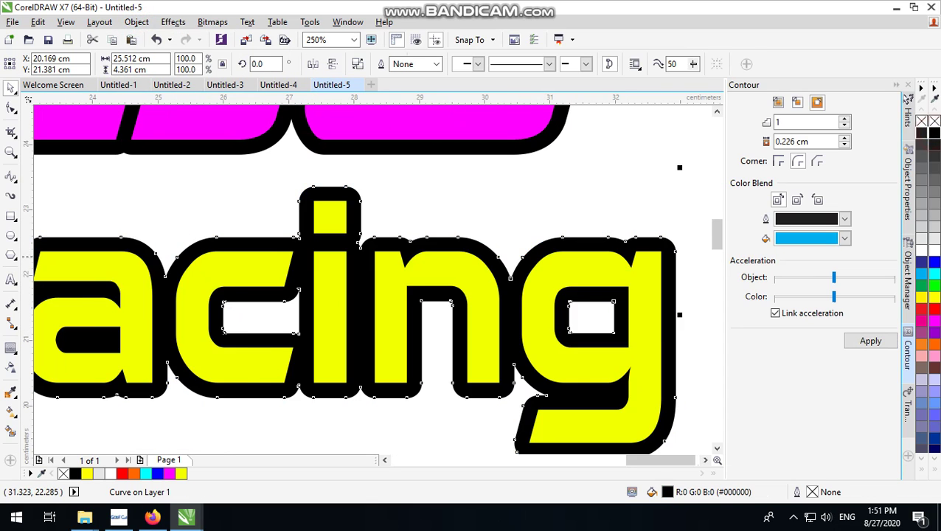
# Move the Balap Racing text together with its black contour shape slightly up and to the left, closer beneath PECANDU.
pyautogui.scroll(-8, 483, 263)
pyautogui.scroll(2, 383, 266)
pyautogui.moveTo(685, 222); pyautogui.dragTo(177, 375)
pyautogui.moveTo(329, 276); pyautogui.dragTo(309, 271)
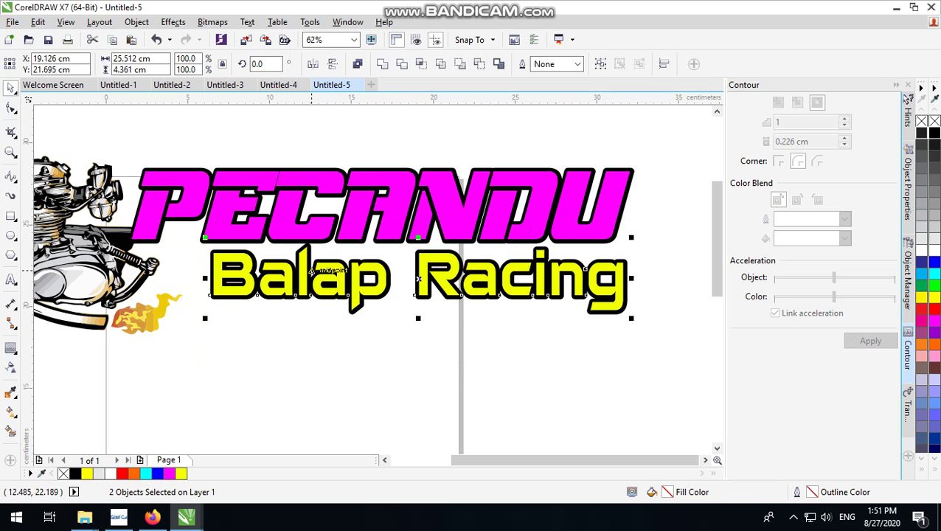
pyautogui.scroll(1, 317, 267)
pyautogui.scroll(-1, 358, 302)
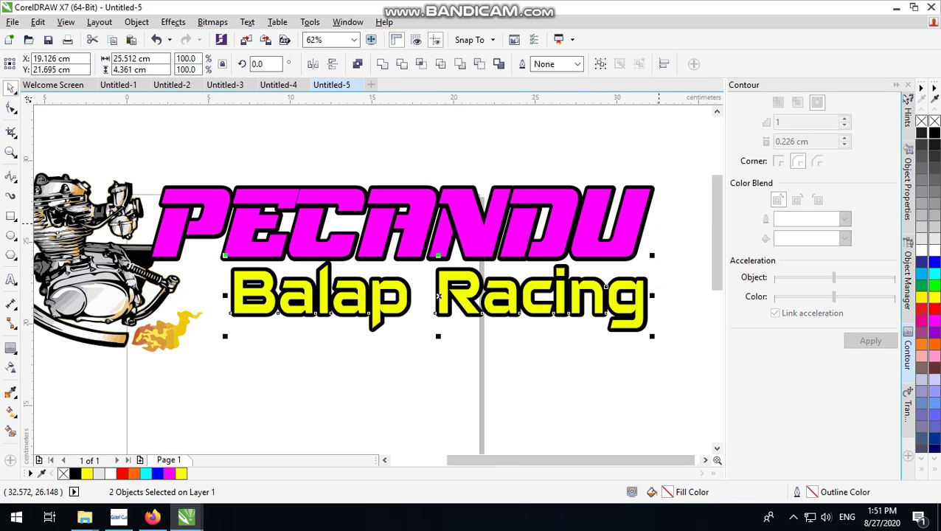
# Add a one-step 0.226 cm inside contour to the PECANDU lettering and break the contour group apart.
pyautogui.click(587, 239)
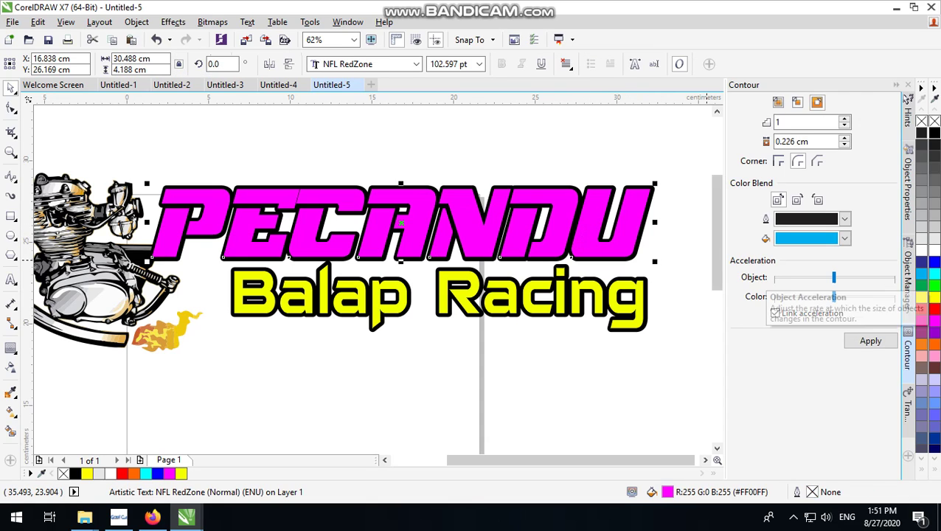
pyautogui.click(797, 102)
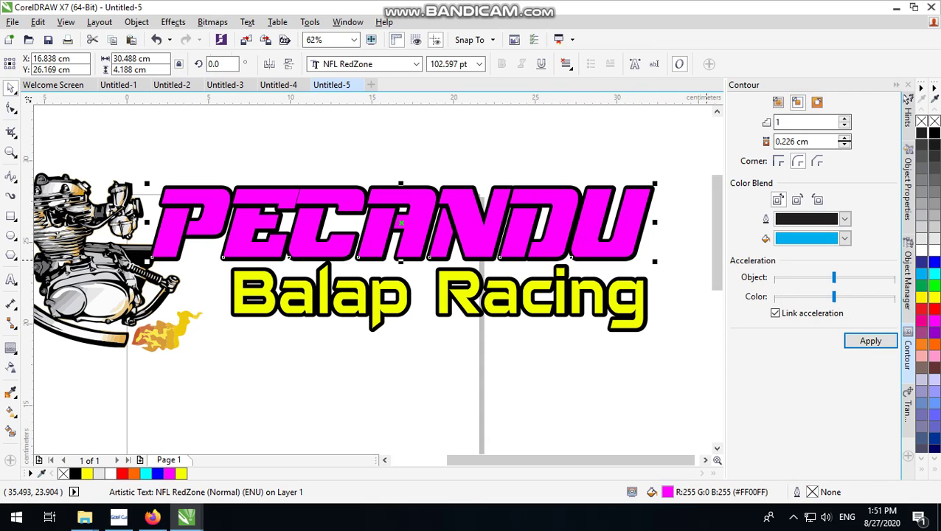
pyautogui.click(784, 141)
pyautogui.click(863, 341)
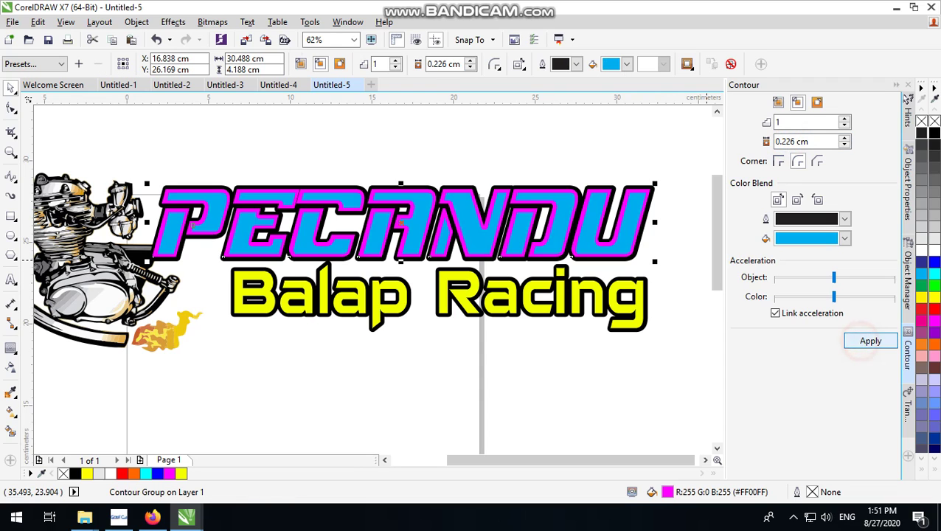
pyautogui.click(617, 156)
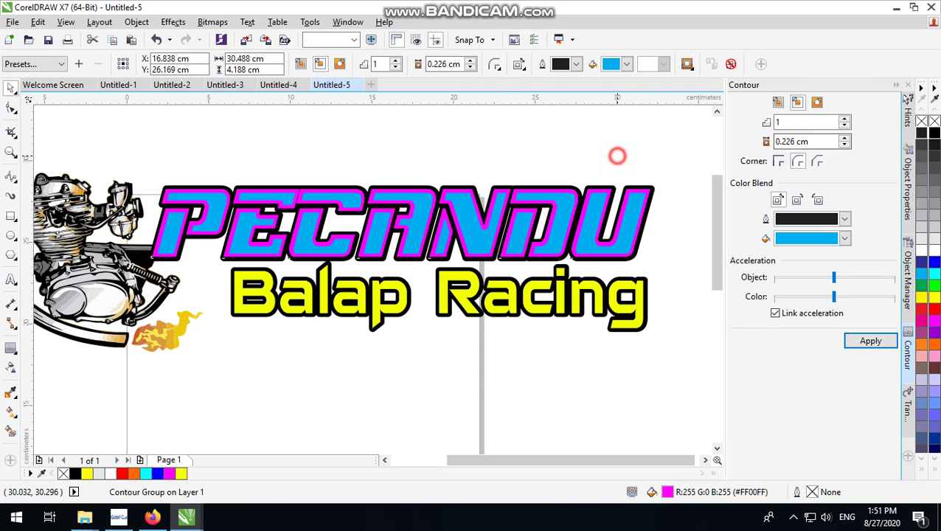
pyautogui.click(556, 193)
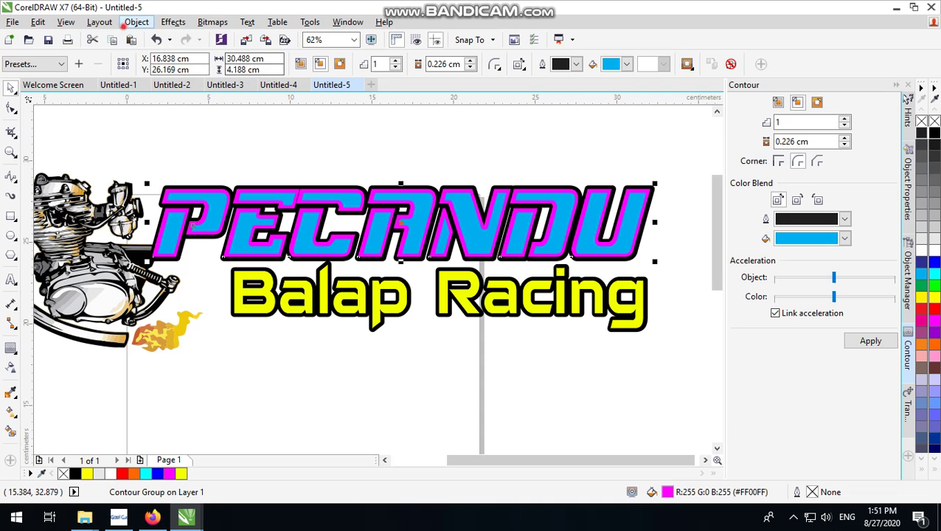
pyautogui.click(137, 21)
pyautogui.click(179, 230)
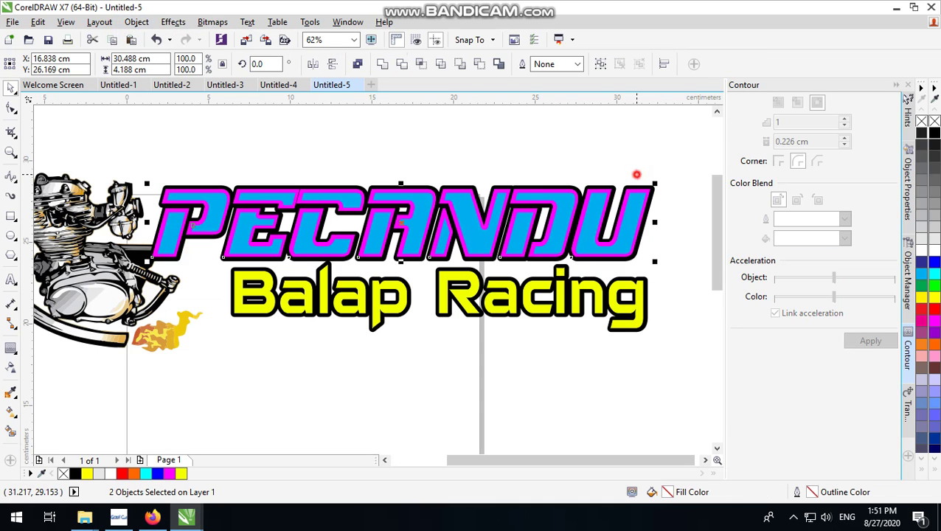
# Fill the inner contour shape of PECANDU with purple (C41 M86 Y0 K0).
pyautogui.click(605, 232)
pyautogui.scroll(2, 605, 232)
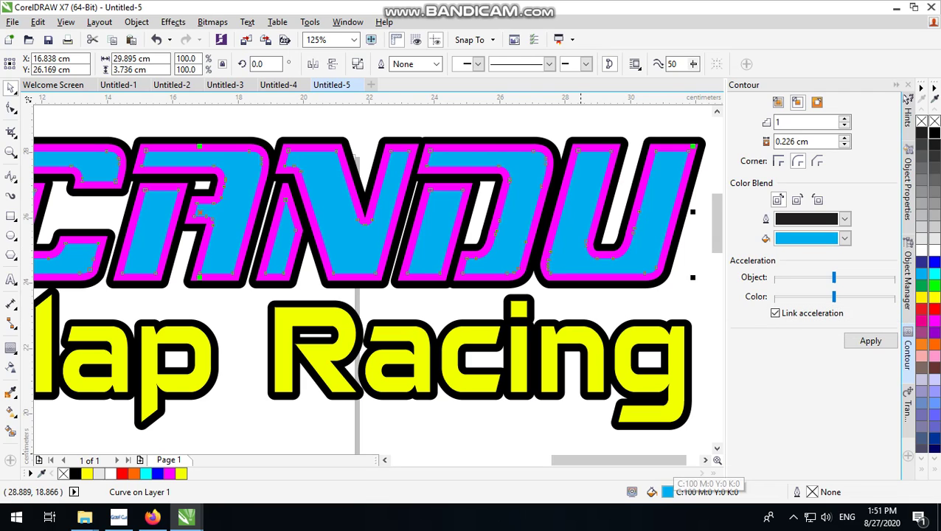
pyautogui.doubleClick(667, 492)
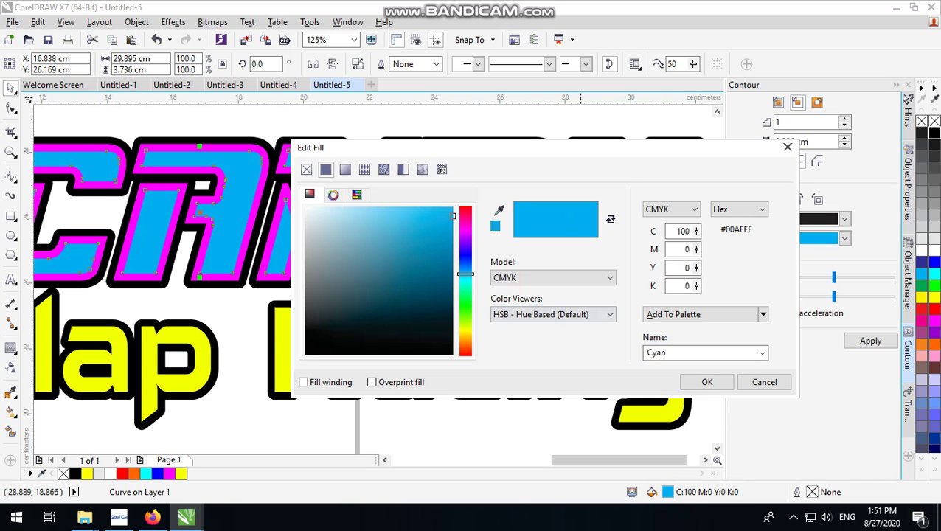
pyautogui.moveTo(469, 274); pyautogui.dragTo(466, 234)
pyautogui.click(707, 382)
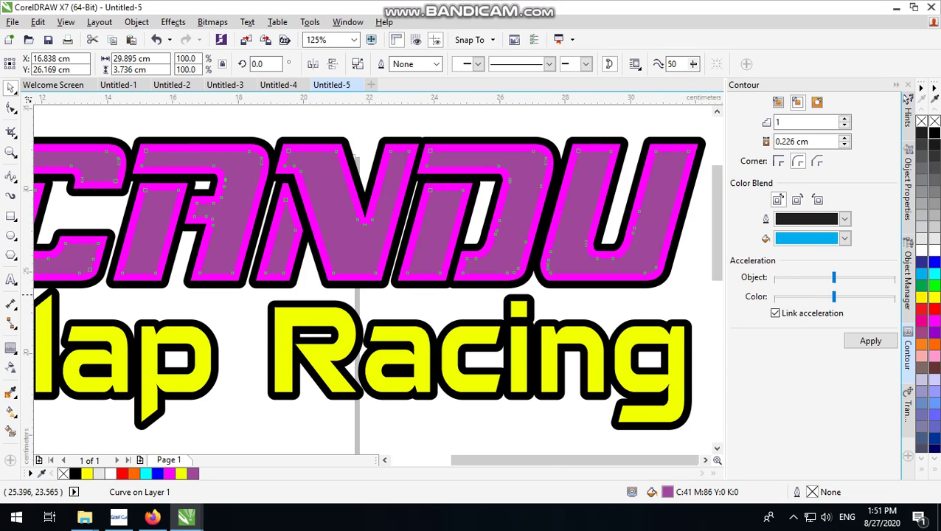
# Apply a vertical linear transparency to PECANDU's purple inner shape, opaque near the bottom and fading to fully transparent towards the top.
pyautogui.scroll(-4, 473, 292)
pyautogui.click(593, 236)
pyautogui.scroll(4, 448, 267)
pyautogui.click(448, 266)
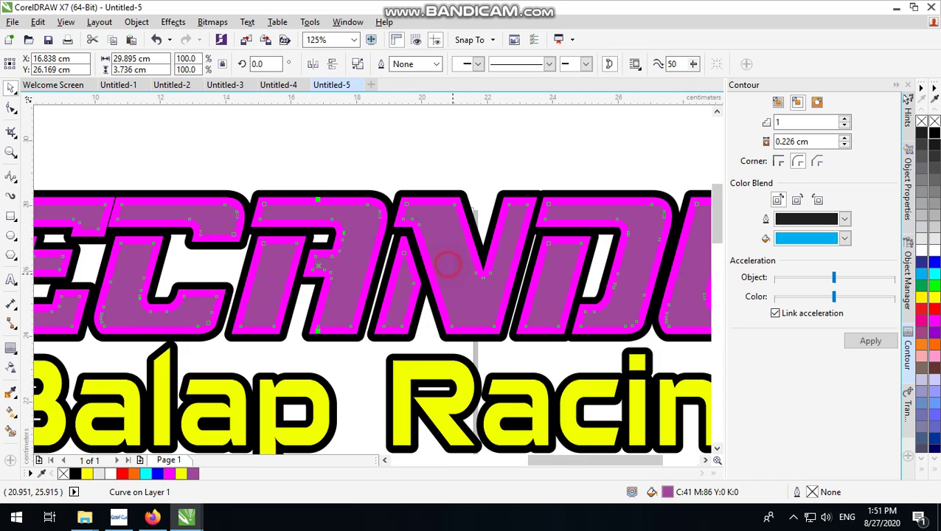
pyautogui.scroll(-2, 442, 269)
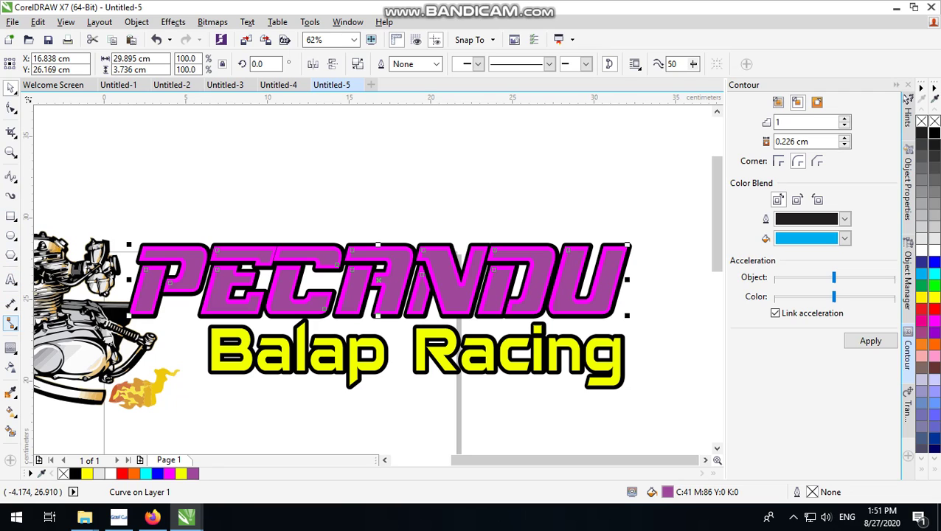
pyautogui.click(11, 366)
pyautogui.scroll(2, 365, 291)
pyautogui.moveTo(324, 294); pyautogui.dragTo(325, 219)
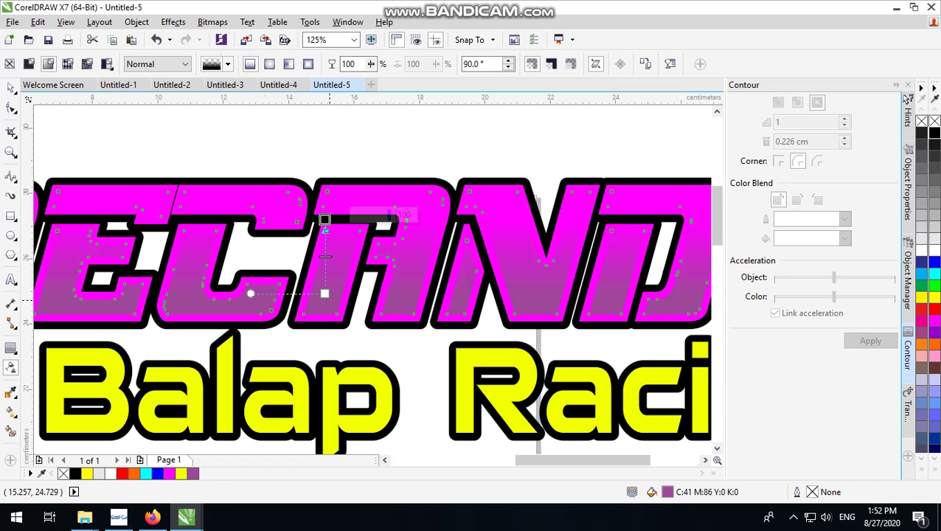
pyautogui.moveTo(325, 293); pyautogui.dragTo(324, 284)
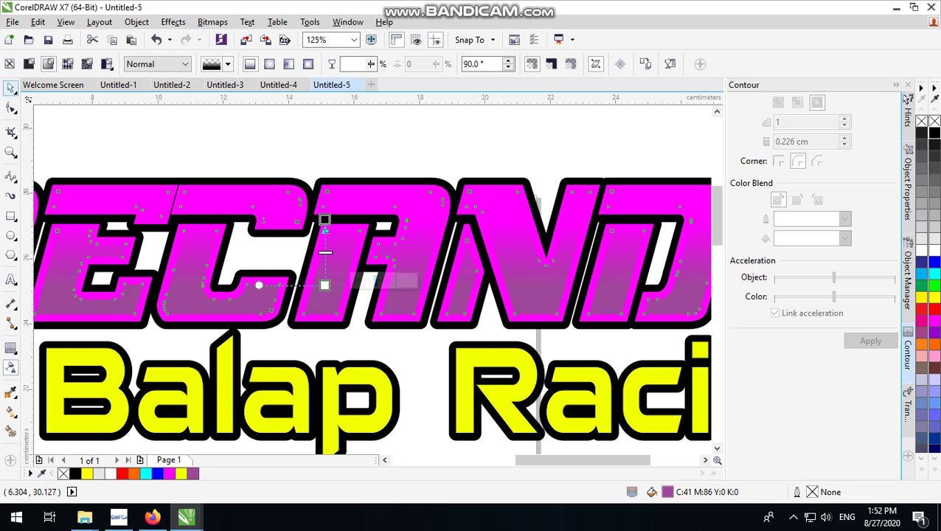
pyautogui.click(6, 88)
# Examine the gradient effect on the PECANDU lettering and the overall sticker layout.
pyautogui.scroll(-2, 378, 300)
pyautogui.click(472, 242)
pyautogui.scroll(2, 454, 288)
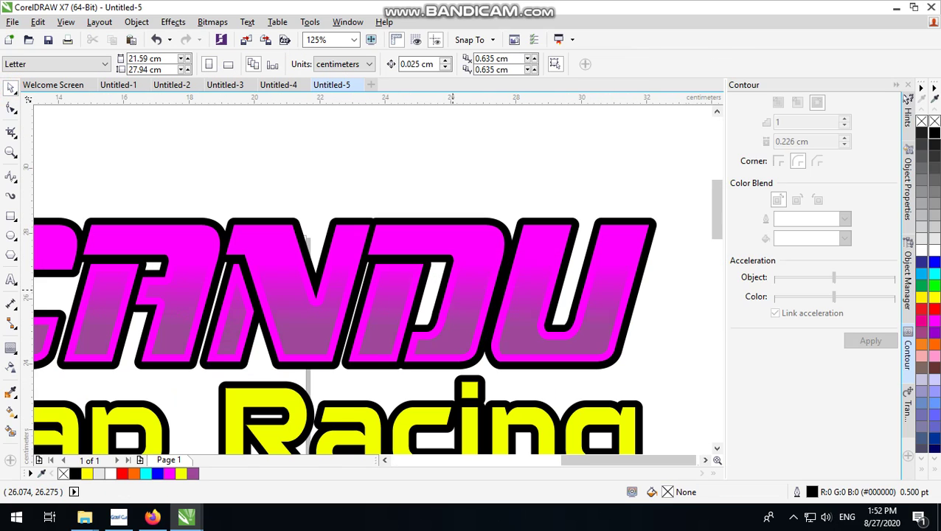
pyautogui.click(393, 305)
pyautogui.scroll(-1, 394, 305)
pyautogui.click(555, 224)
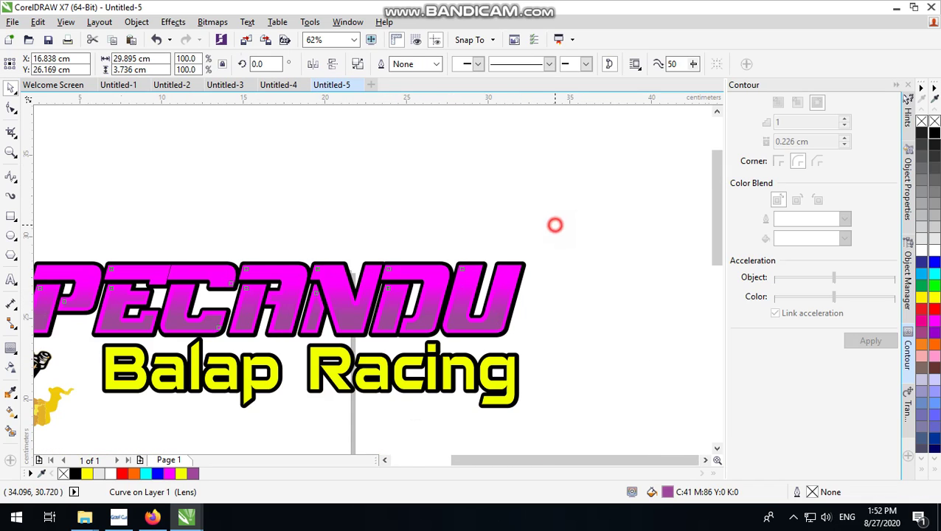
pyautogui.scroll(1, 555, 225)
pyautogui.scroll(1, 468, 313)
pyautogui.click(465, 319)
pyautogui.scroll(-2, 466, 319)
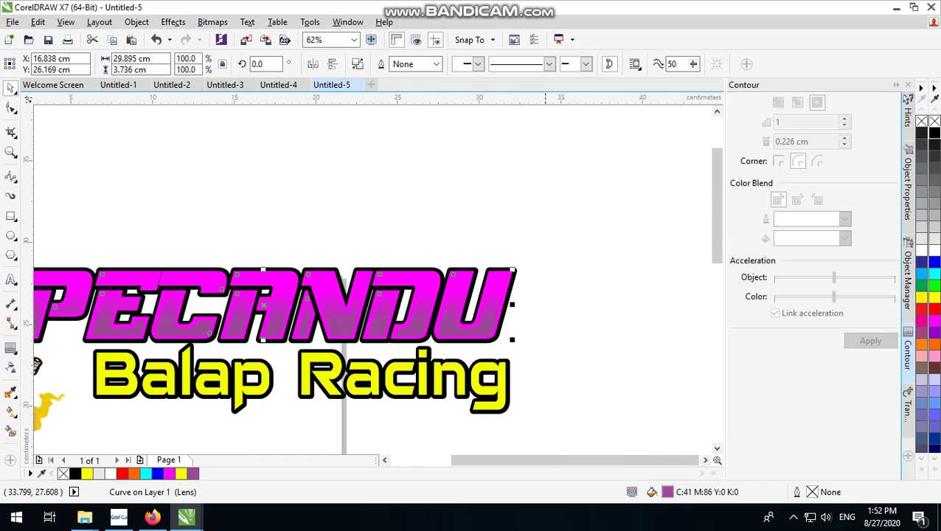
pyautogui.click(545, 279)
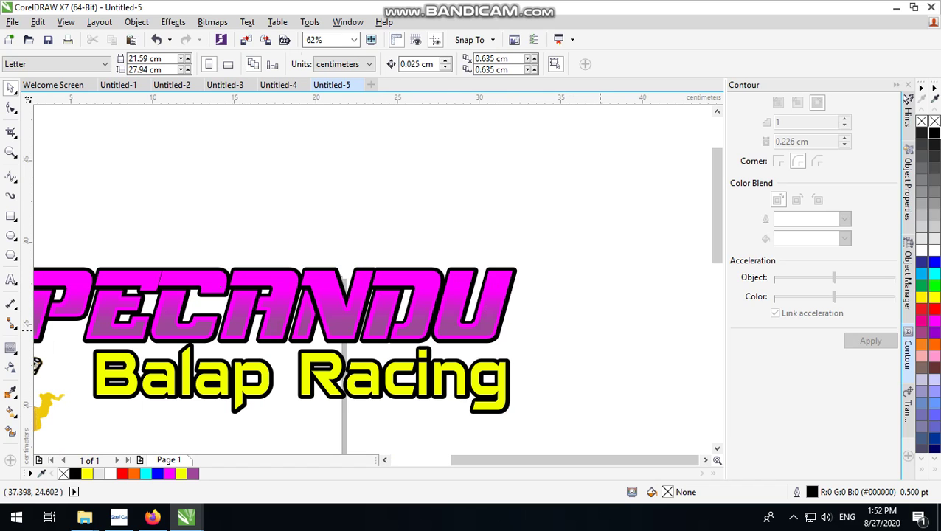
pyautogui.scroll(-1, 542, 322)
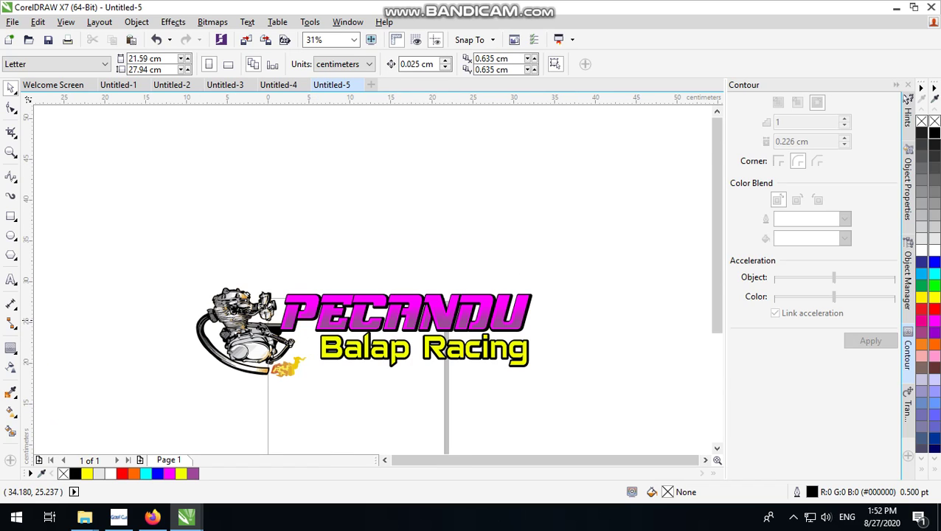
pyautogui.scroll(1, 542, 363)
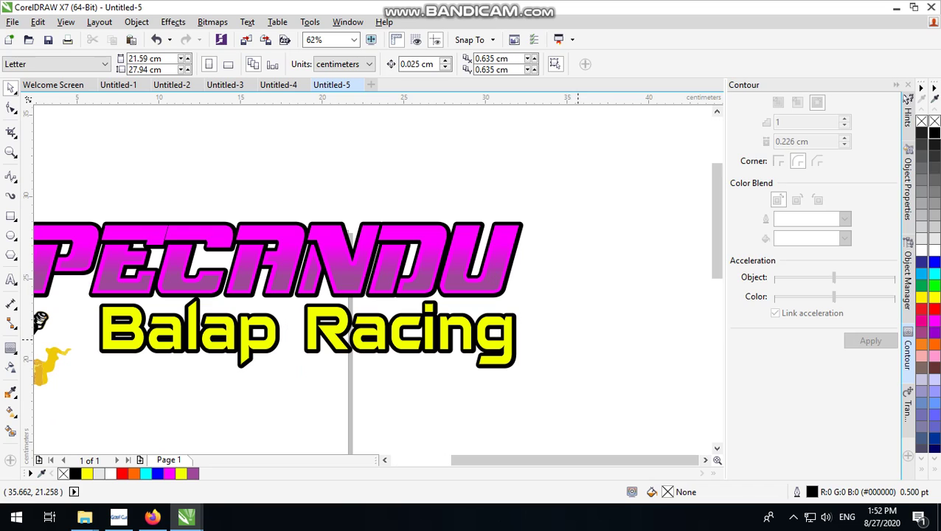
pyautogui.scroll(-1, 576, 339)
pyautogui.scroll(1, 484, 354)
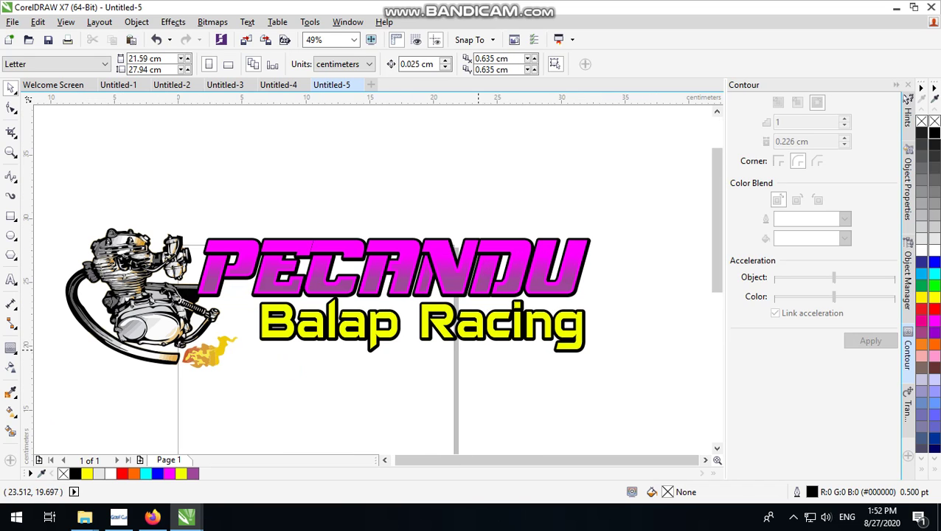
# Add a one-step 0.226 cm inside contour to the Balap Racing text.
pyautogui.click(479, 329)
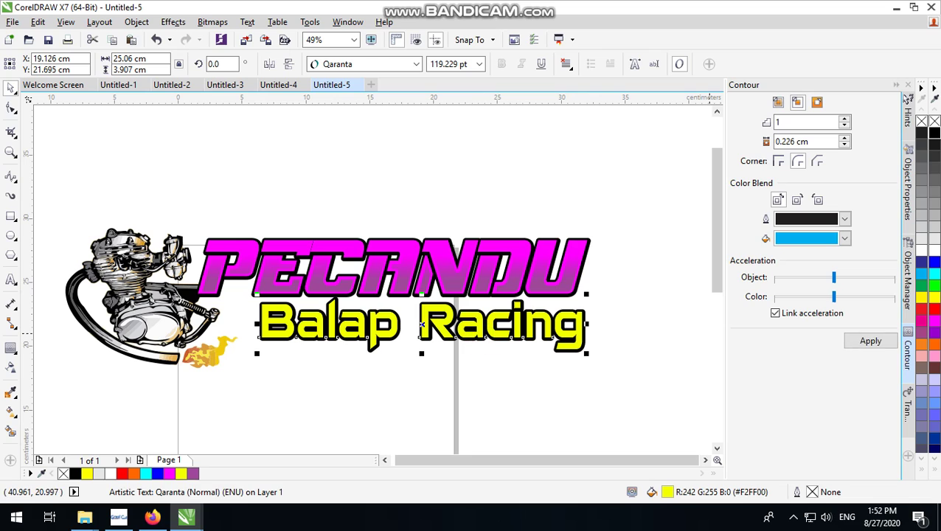
pyautogui.click(870, 341)
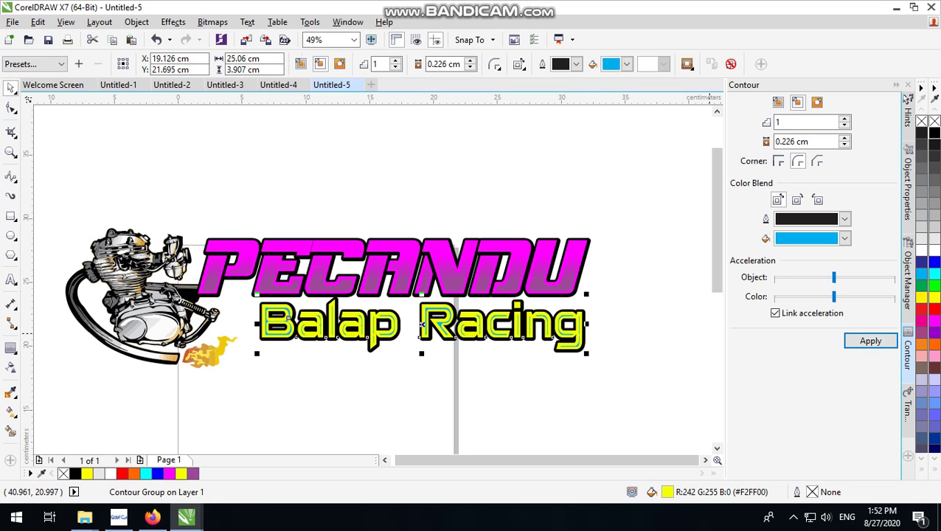
pyautogui.scroll(3, 636, 383)
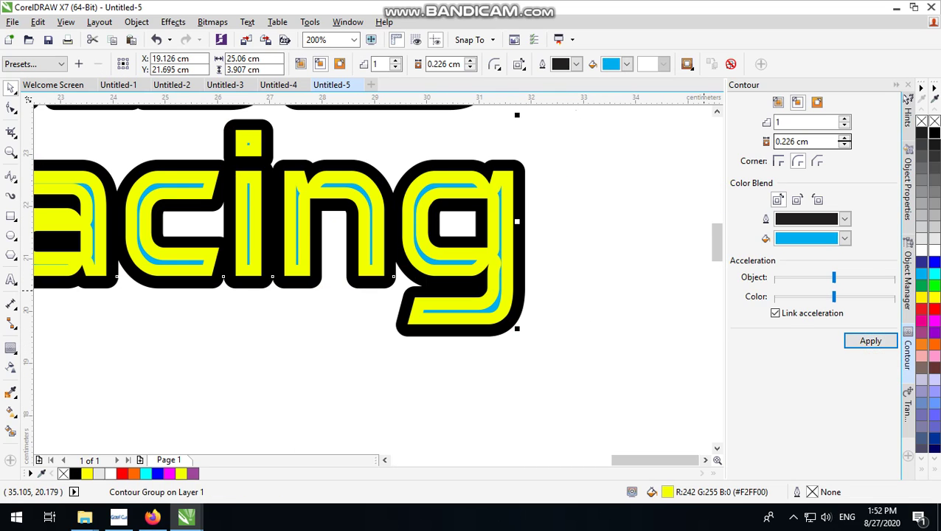
# Reduce the inside contour offset of the Balap Racing text to 0.126 cm.
pyautogui.click(783, 141)
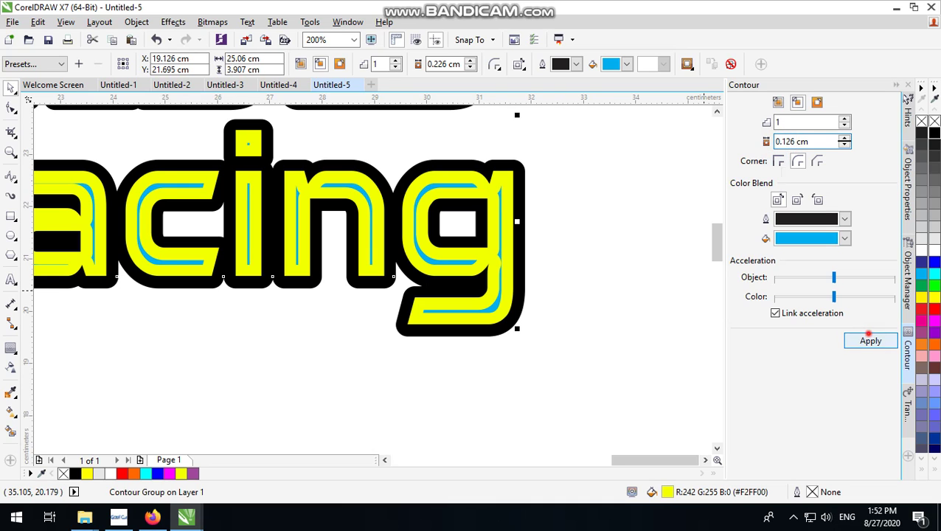
pyautogui.click(870, 341)
pyautogui.scroll(-2, 598, 299)
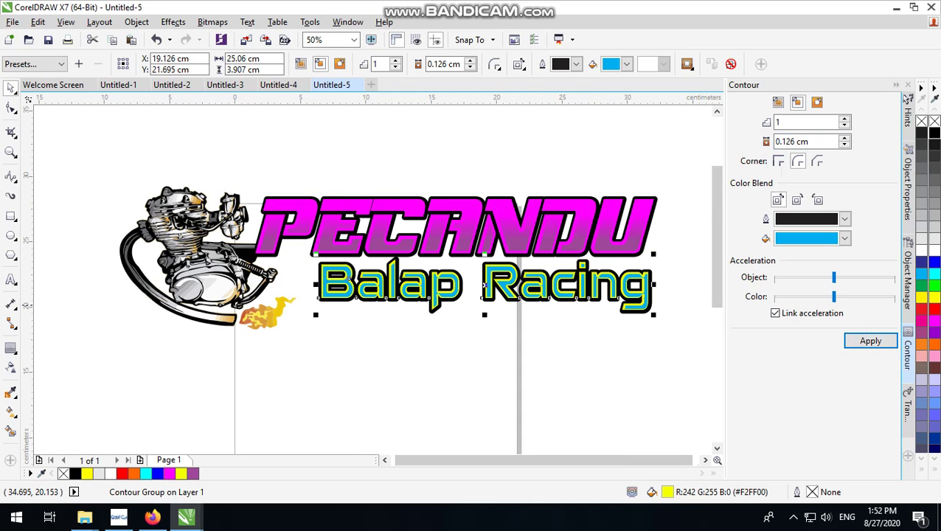
pyautogui.scroll(1, 599, 299)
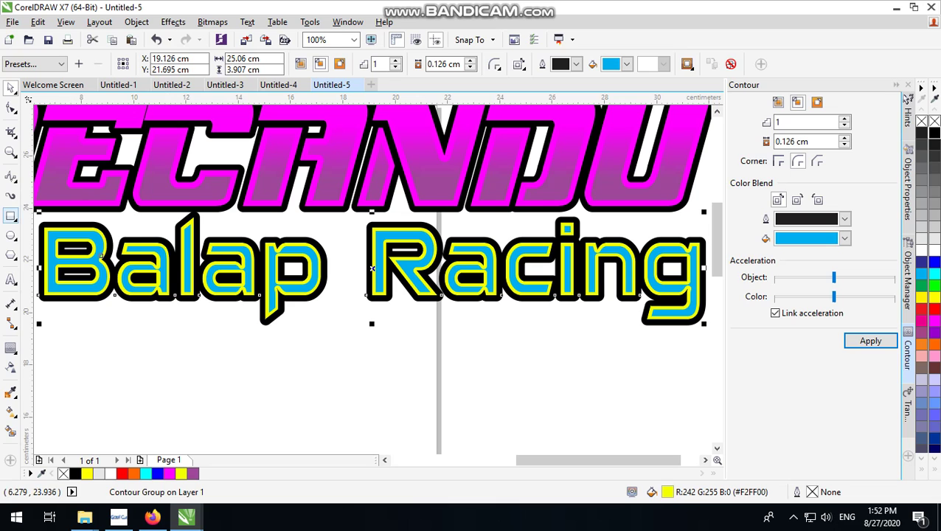
# Draw a rectangle about 29.8 cm by 5.2 cm covering the lower half of the Balap Racing text.
pyautogui.click(11, 216)
pyautogui.scroll(-1, 259, 256)
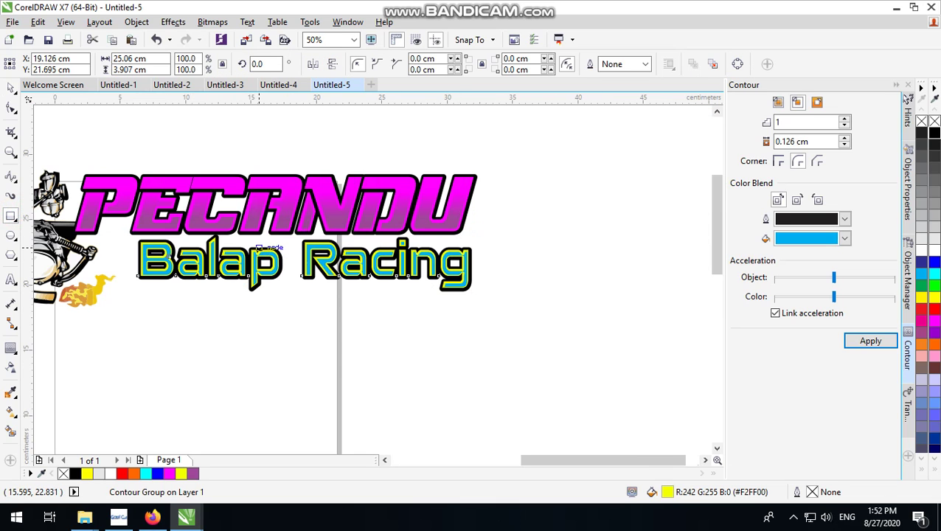
pyautogui.scroll(1, 250, 251)
pyautogui.scroll(-1, 440, 261)
pyautogui.moveTo(477, 253); pyautogui.dragTo(81, 325)
pyautogui.click(13, 87)
pyautogui.scroll(1, 295, 290)
pyautogui.moveTo(311, 296); pyautogui.dragTo(314, 310)
pyautogui.scroll(2, 383, 170)
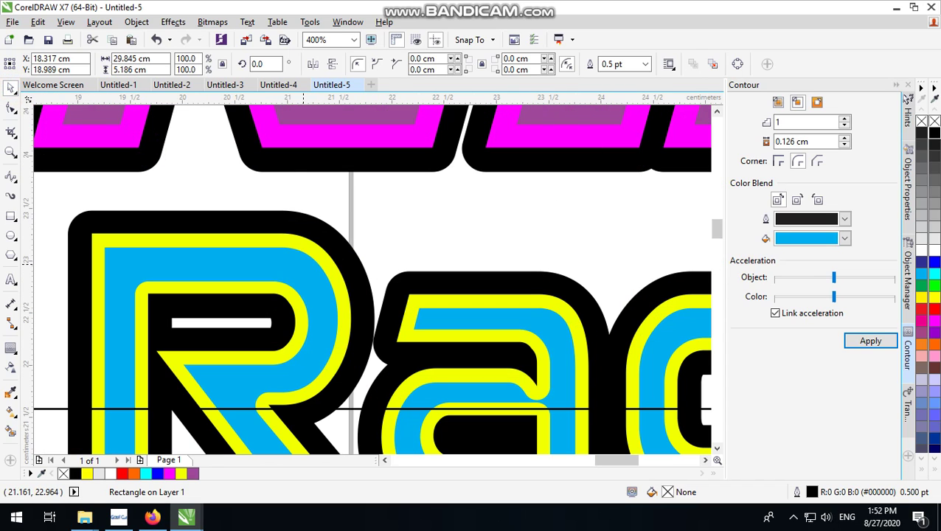
pyautogui.keyDown('shift'); pyautogui.click(303, 264); pyautogui.keyUp('shift')
pyautogui.scroll(-2, 357, 111)
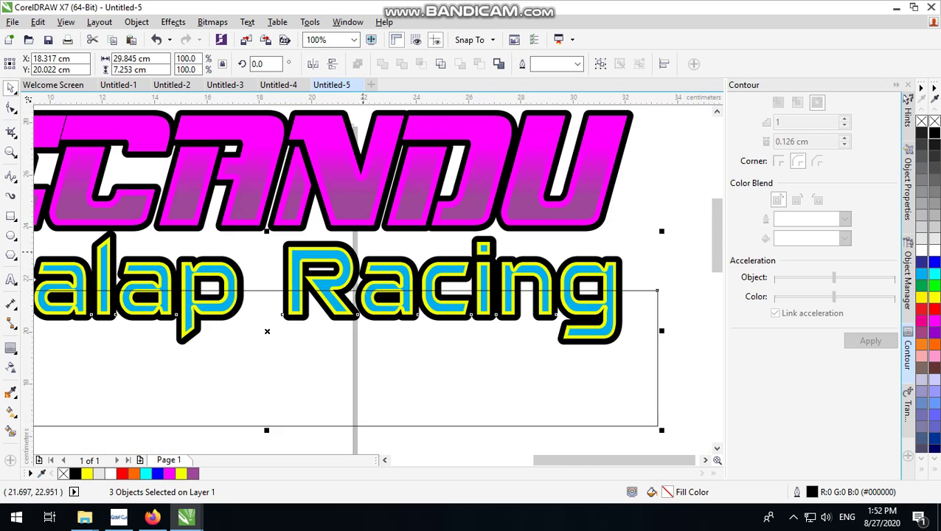
pyautogui.click(695, 212)
pyautogui.moveTo(604, 275); pyautogui.dragTo(615, 234)
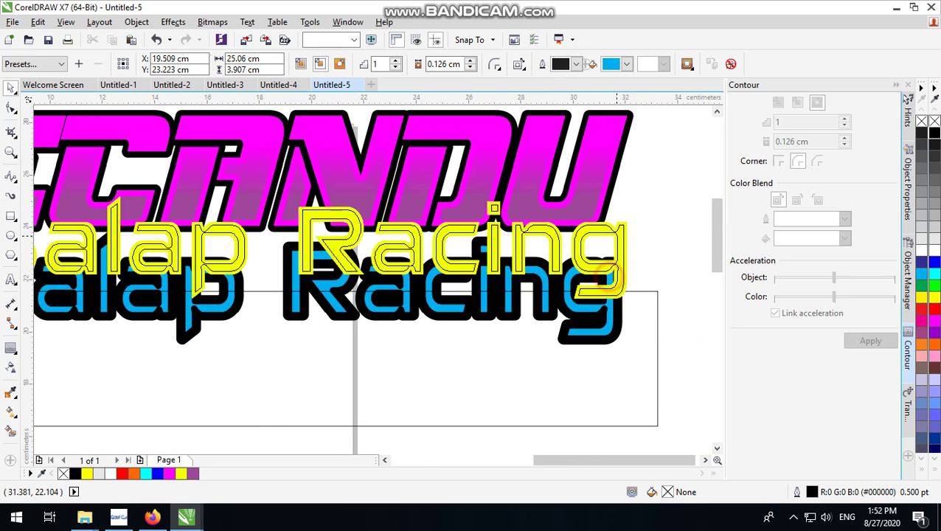
pyautogui.hotkey('ctrl', 'z')
# Break the Balap Racing contour group apart into separate shapes.
pyautogui.click(137, 21)
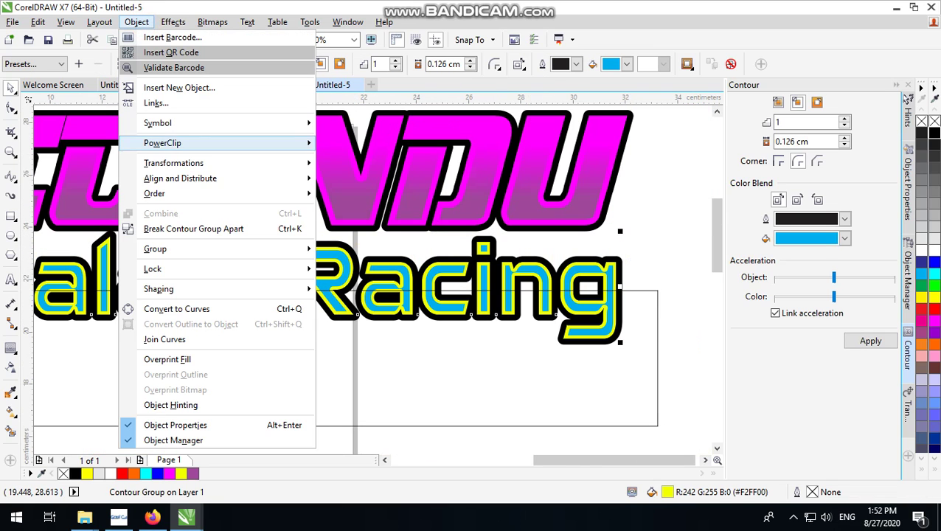
pyautogui.click(193, 228)
pyautogui.click(657, 239)
# Trim the lower half off Balap Racing's blue inner shape using the rectangle, and delete the rectangle.
pyautogui.scroll(1, 643, 301)
pyautogui.scroll(1, 582, 244)
pyautogui.keyDown('shift'); pyautogui.click(575, 254); pyautogui.keyUp('shift')
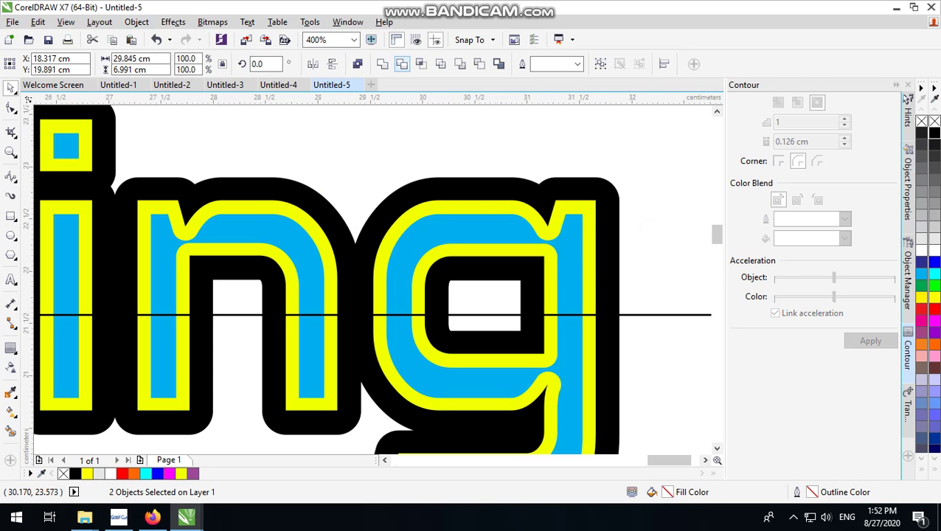
pyautogui.click(402, 64)
pyautogui.scroll(-2, 569, 250)
pyautogui.click(630, 211)
pyautogui.click(596, 312)
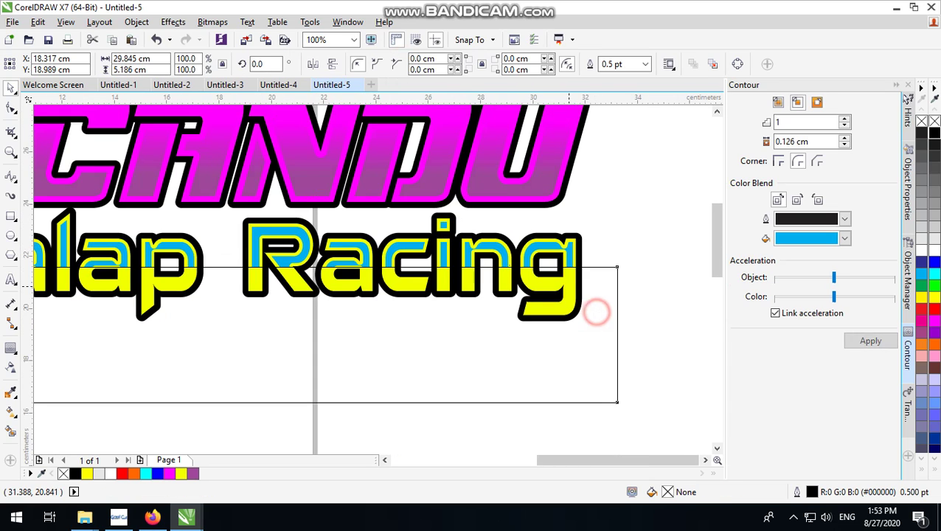
pyautogui.press('Delete')
# Fill the trimmed inner shape of Balap Racing with orange.
pyautogui.click(571, 256)
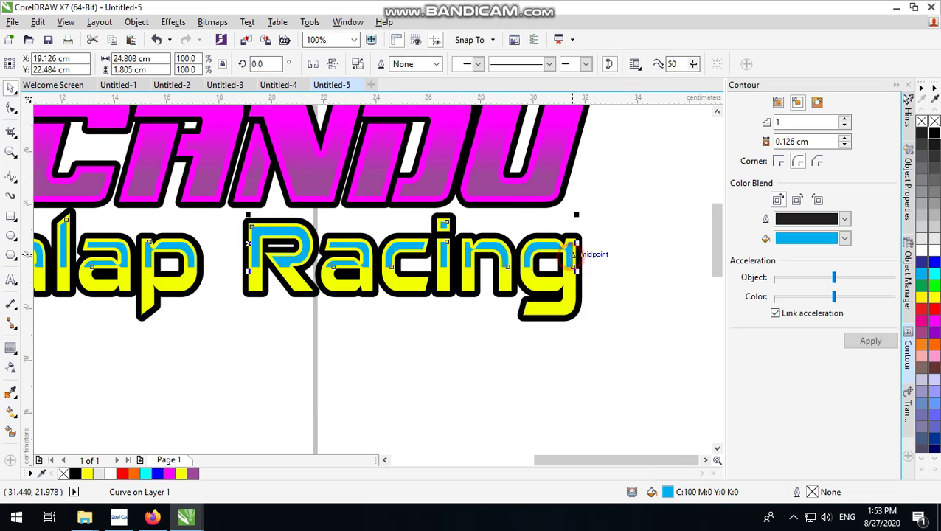
pyautogui.click(934, 345)
pyautogui.scroll(-2, 625, 313)
pyautogui.click(646, 275)
pyautogui.scroll(1, 620, 304)
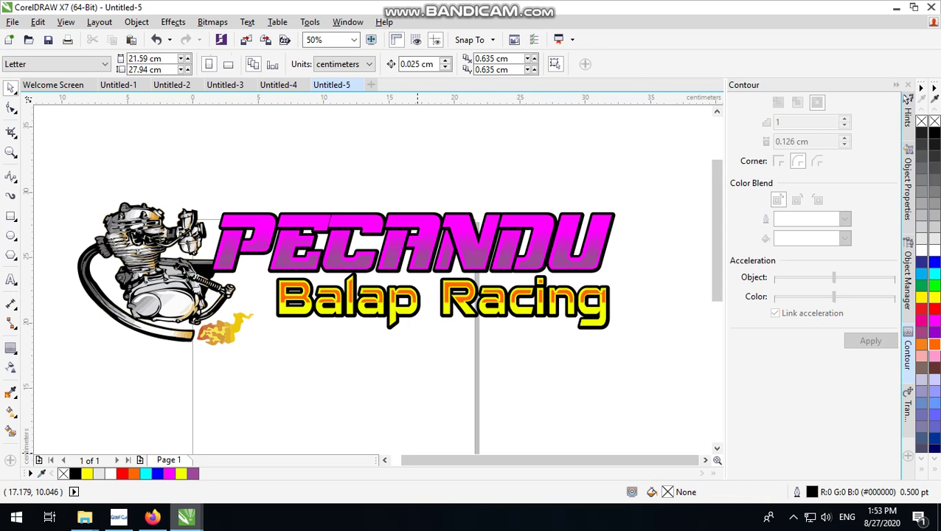
# Switch to Firefox and search Google Images for "vector bercak".
pyautogui.click(153, 517)
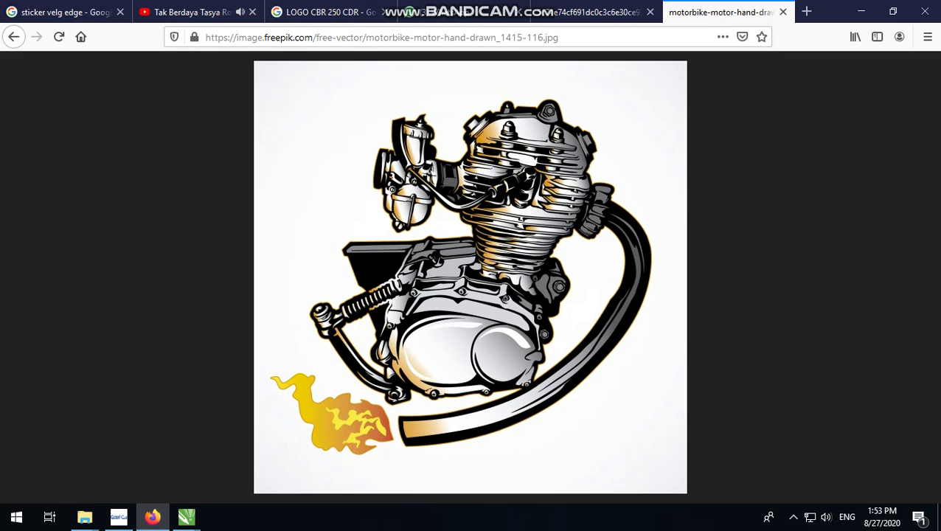
pyautogui.click(13, 37)
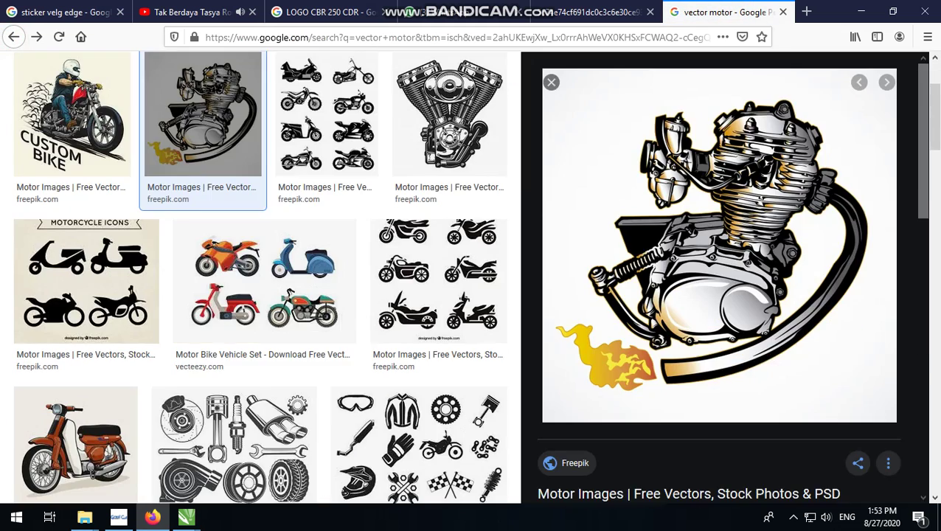
pyautogui.click(147, 76)
pyautogui.scroll(2, 148, 76)
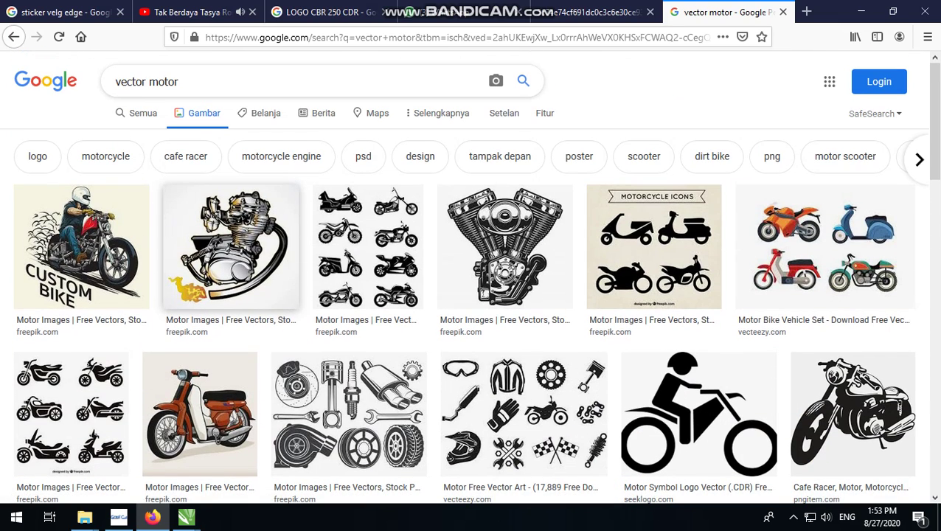
pyautogui.doubleClick(164, 82)
pyautogui.write('ber')
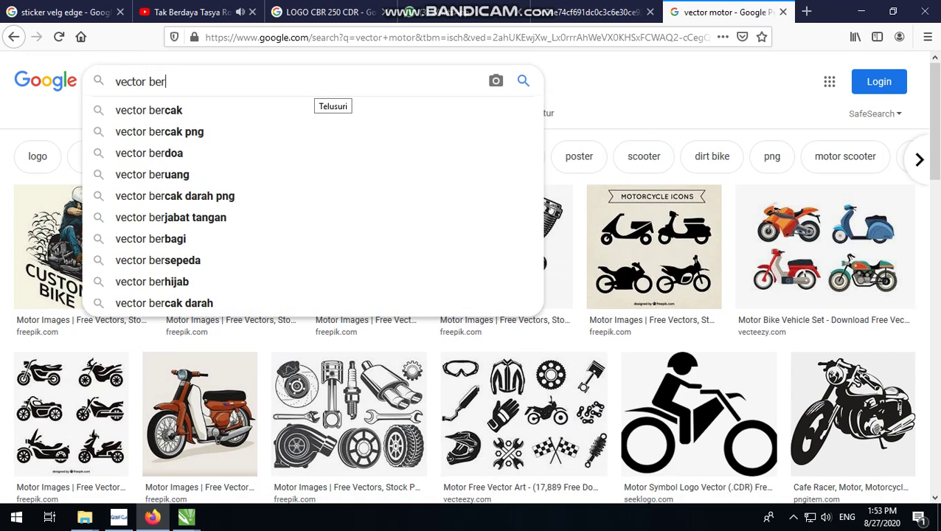
pyautogui.write('ca')
pyautogui.press('Return')
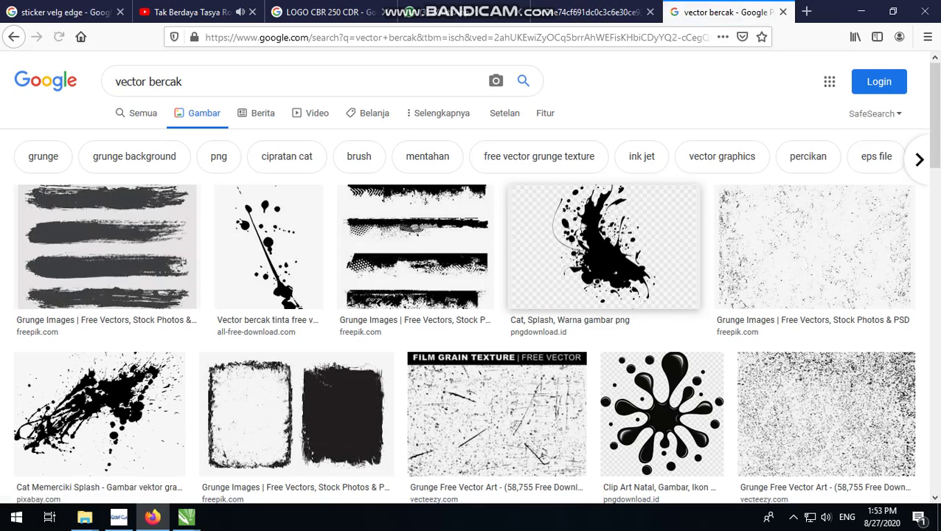
# Examine the splatter image results and the related images of a black splatter clipart for a suitable background.
pyautogui.scroll(-5, 604, 294)
pyautogui.scroll(-3, 604, 295)
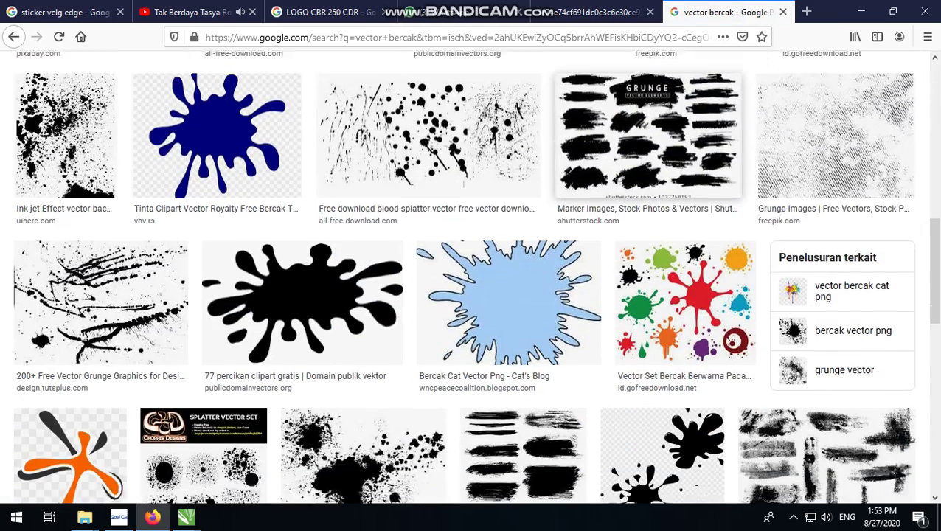
pyautogui.scroll(-3, 604, 295)
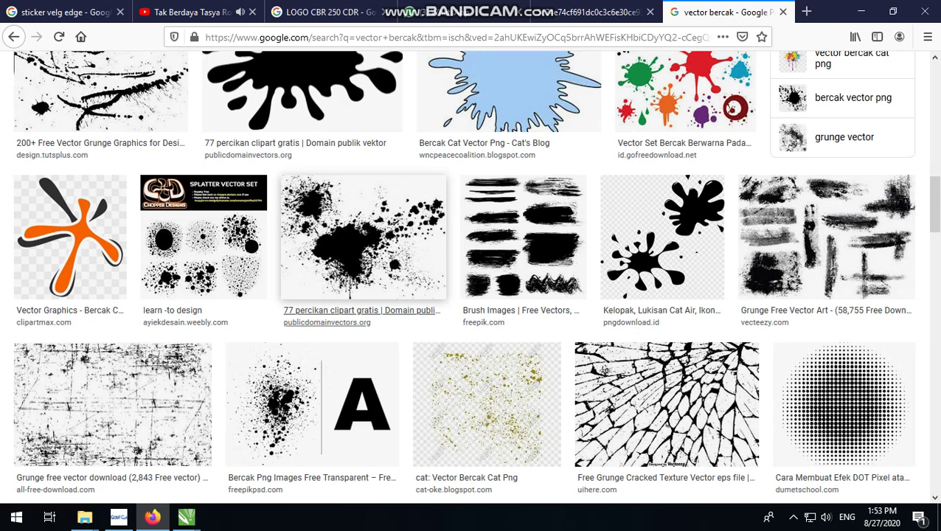
pyautogui.click(345, 251)
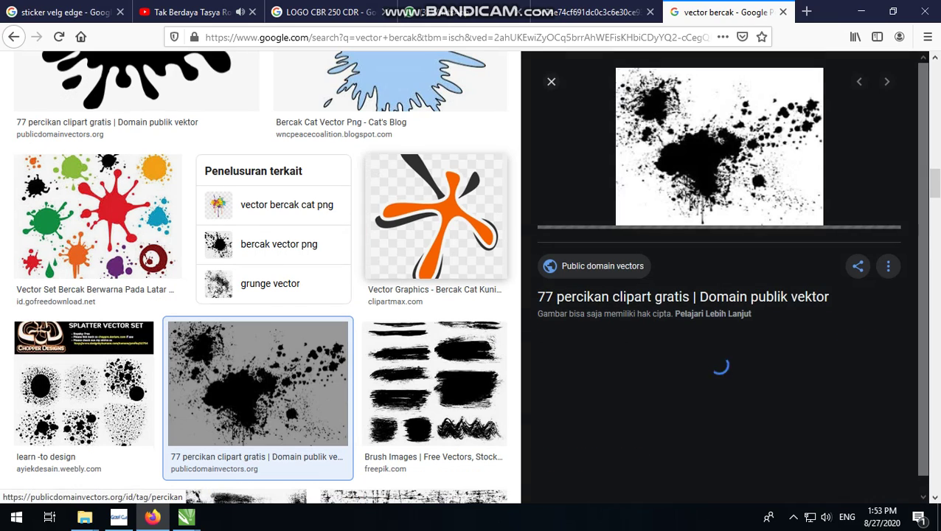
pyautogui.scroll(-10, 719, 277)
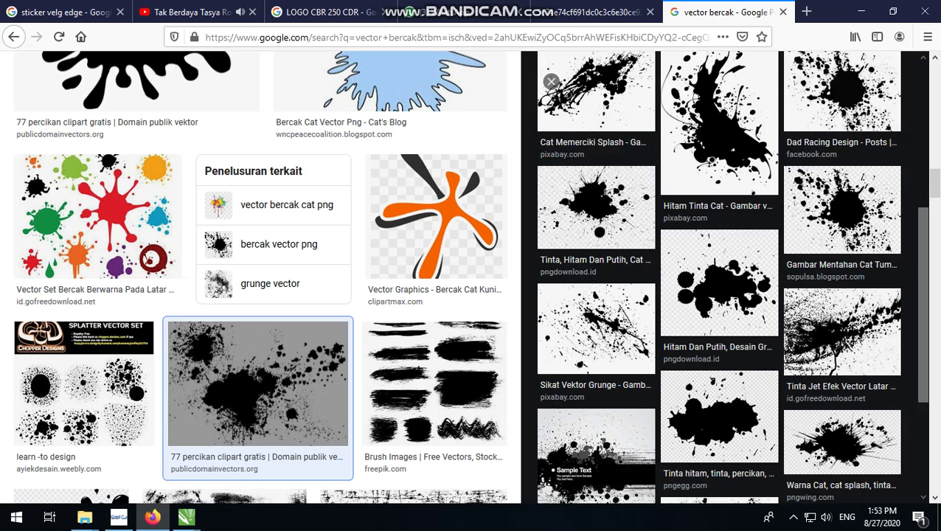
pyautogui.scroll(3, 719, 277)
pyautogui.scroll(6, 719, 276)
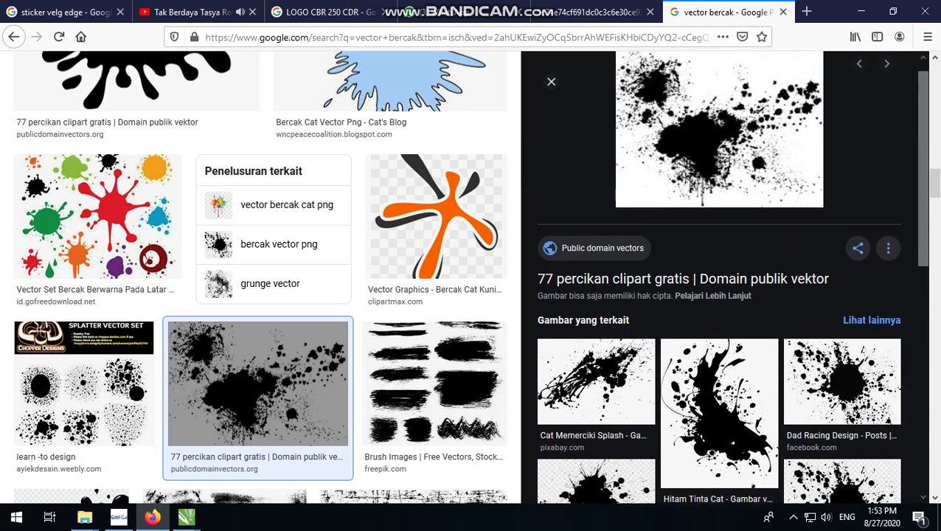
pyautogui.scroll(15, 259, 277)
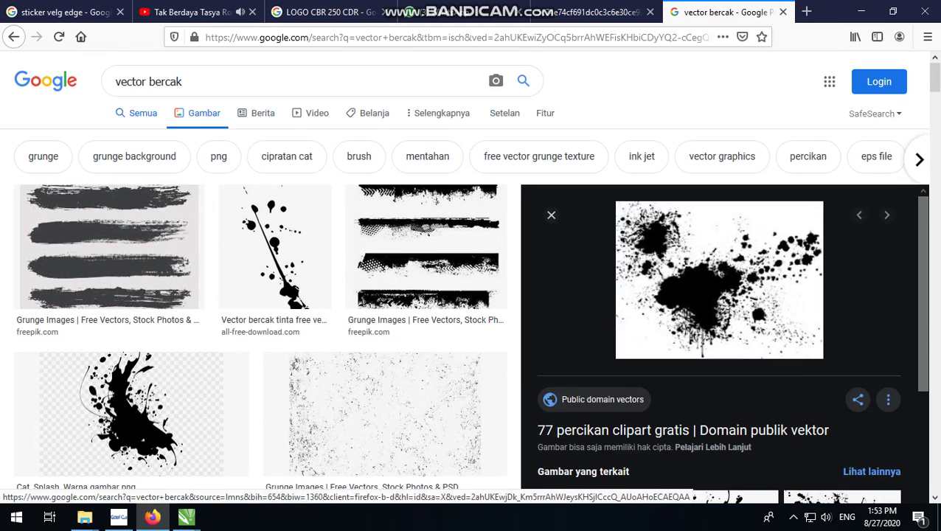
# Filter the "vector bercak" image results to the large size (Besar).
pyautogui.click(520, 112)
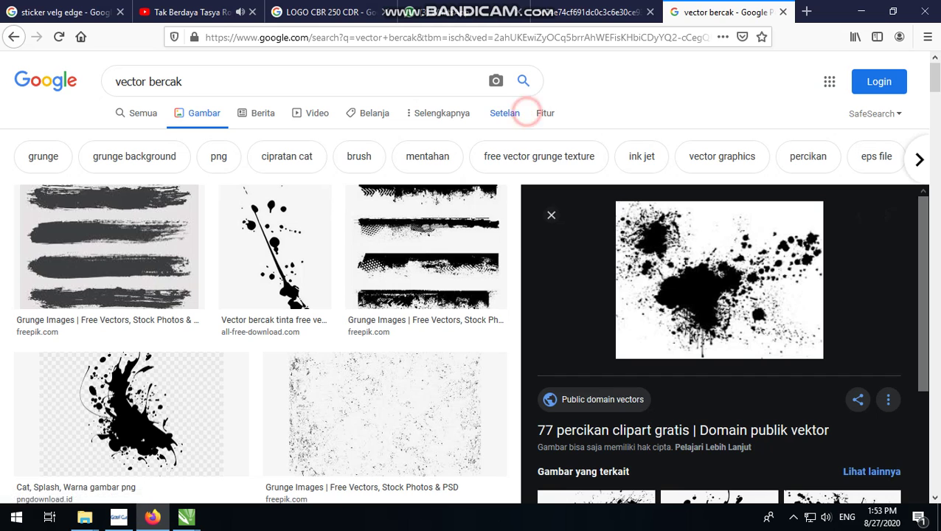
pyautogui.click(549, 112)
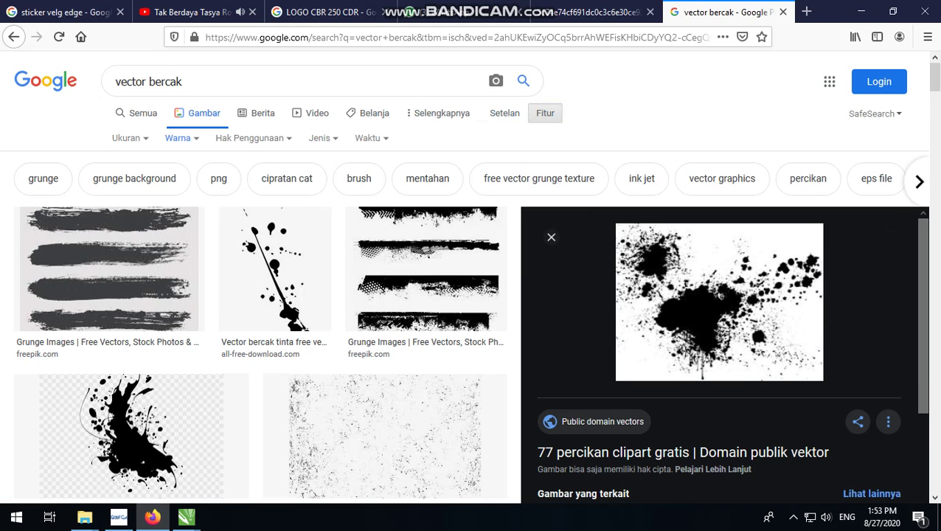
pyautogui.click(137, 136)
pyautogui.click(145, 183)
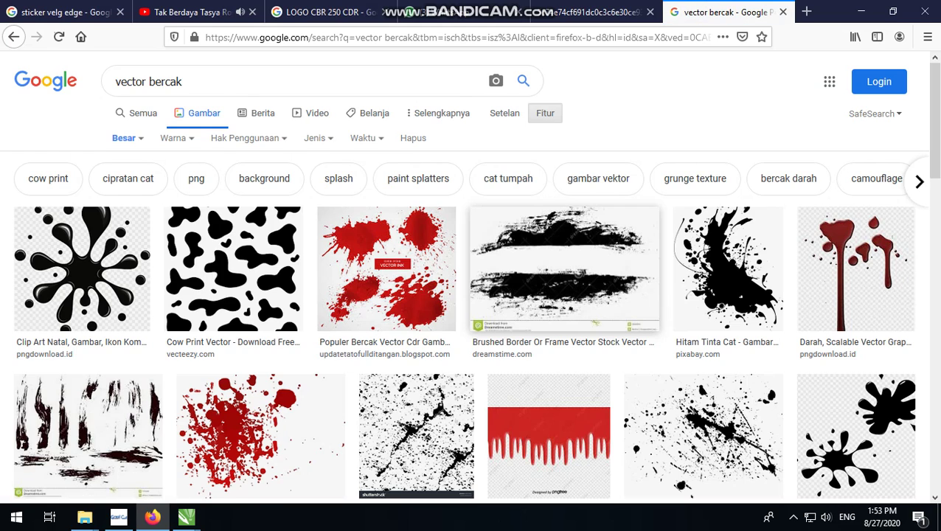
# Open the black "Brushed Border Or Frame Vector" picture at full size and copy the image.
pyautogui.click(587, 246)
pyautogui.rightClick(735, 200)
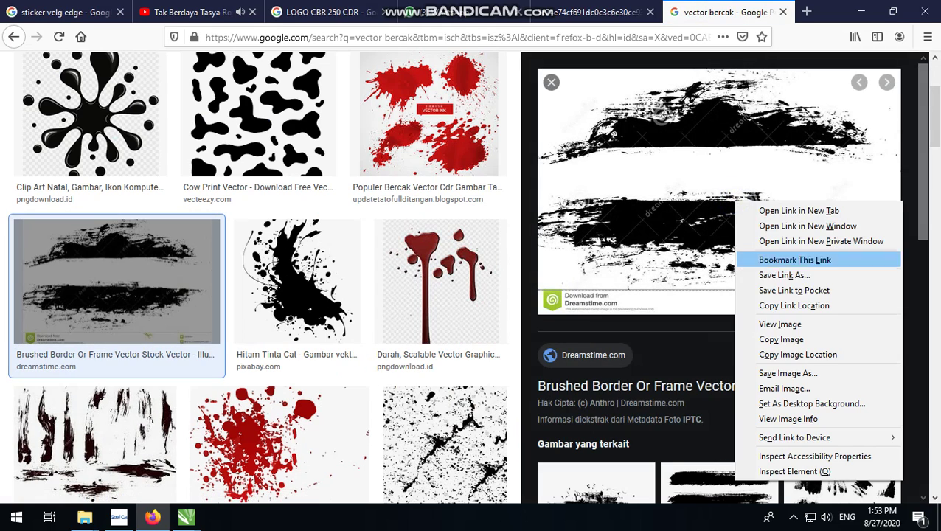
pyautogui.click(768, 323)
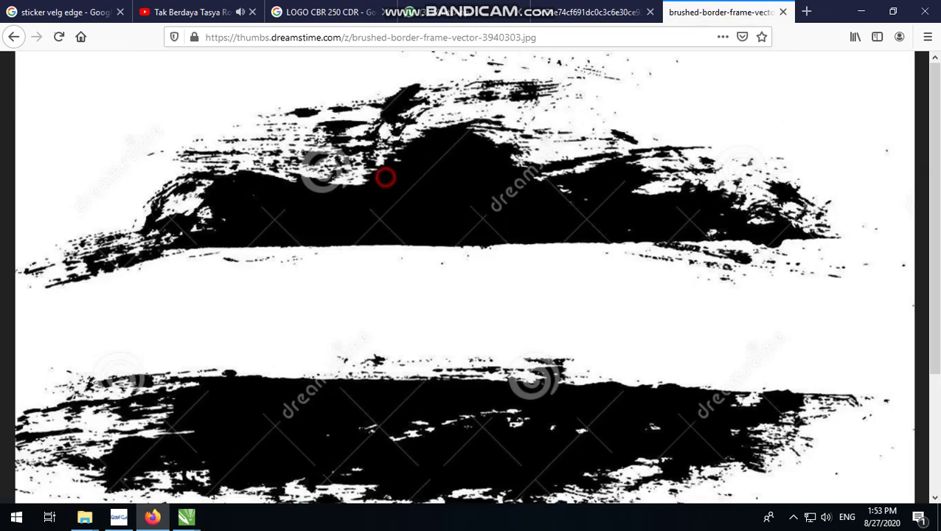
pyautogui.rightClick(386, 177)
pyautogui.click(466, 193)
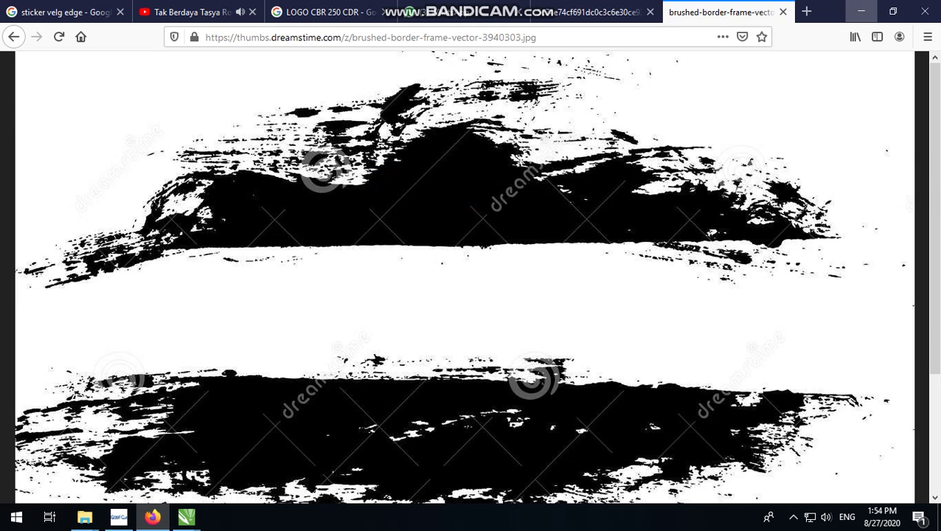
# Switch to CorelDRAW and paste the copied brush-stroke image into the sticker document.
pyautogui.click(860, 11)
pyautogui.scroll(-3, 481, 183)
pyautogui.rightClick(481, 183)
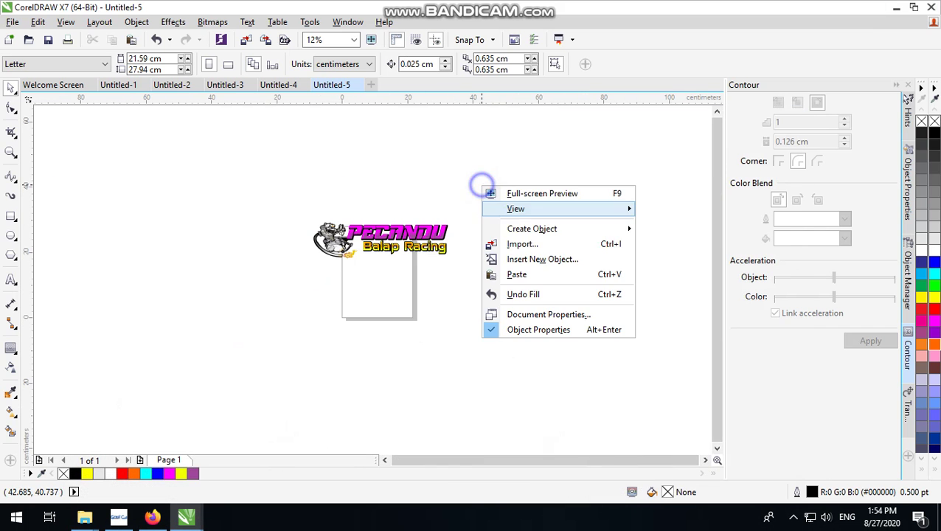
pyautogui.click(529, 273)
pyautogui.scroll(5, 365, 269)
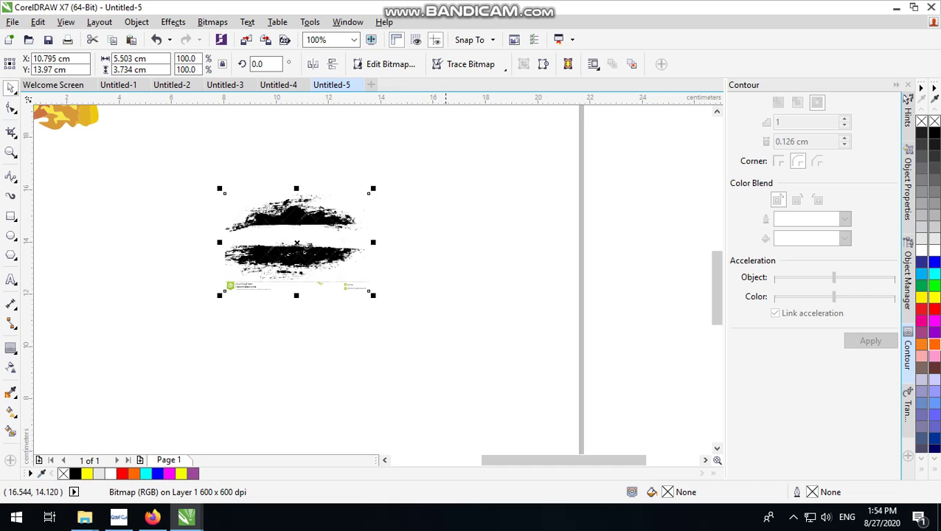
# Enlarge the pasted brush-stroke bitmap to about 11.4 cm by 7.7 cm and place it below the engine's flame.
pyautogui.scroll(-2, 435, 263)
pyautogui.scroll(1, 421, 244)
pyautogui.moveTo(421, 258); pyautogui.dragTo(556, 205)
pyautogui.scroll(1, 413, 247)
pyautogui.scroll(-1, 422, 235)
pyautogui.moveTo(428, 235); pyautogui.dragTo(322, 291)
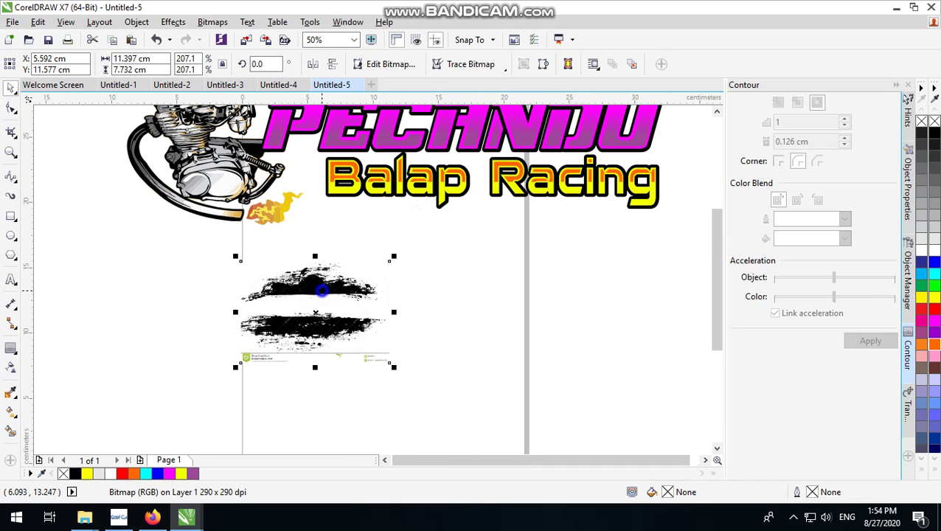
# Outline-trace the brush-stroke bitmap as Clipart with the color mode set to Black and White.
pyautogui.rightClick(322, 290)
pyautogui.moveTo(372, 187)
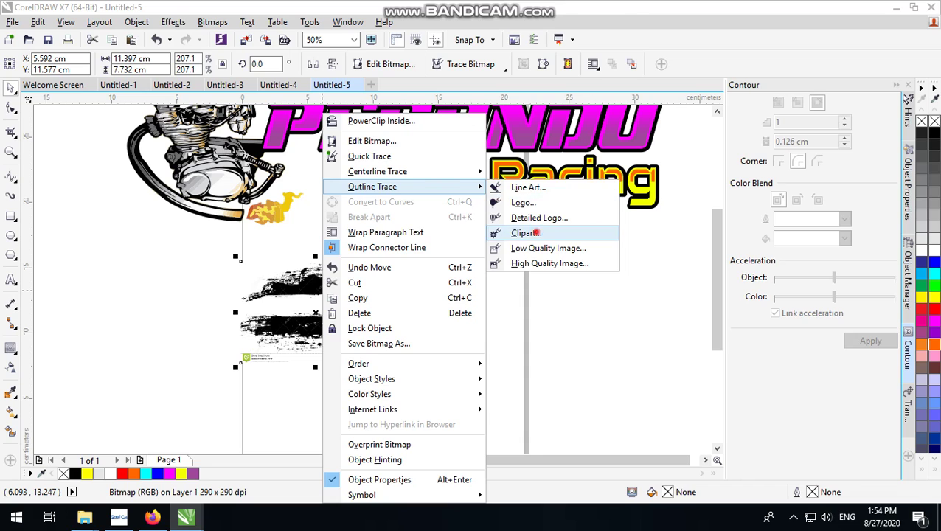
pyautogui.click(525, 233)
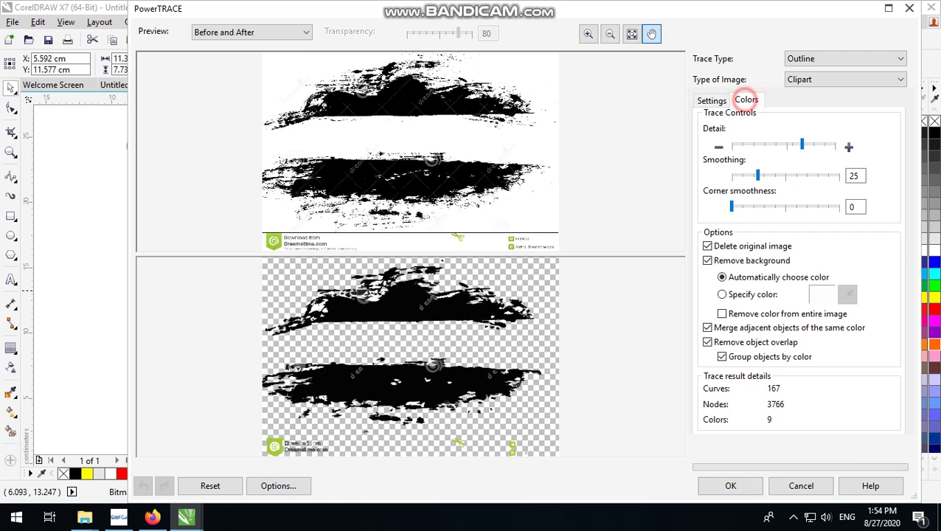
pyautogui.click(746, 99)
pyautogui.click(837, 121)
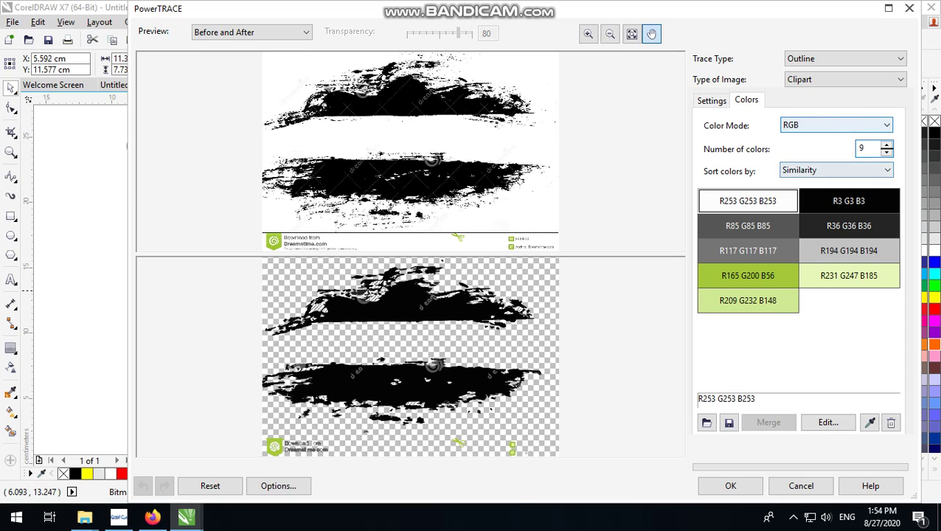
pyautogui.click(836, 125)
pyautogui.click(831, 177)
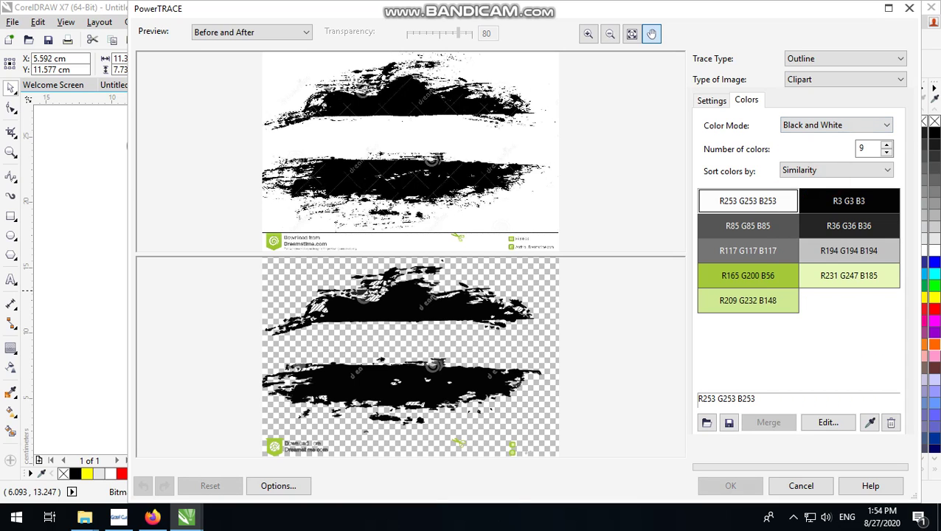
pyautogui.click(726, 485)
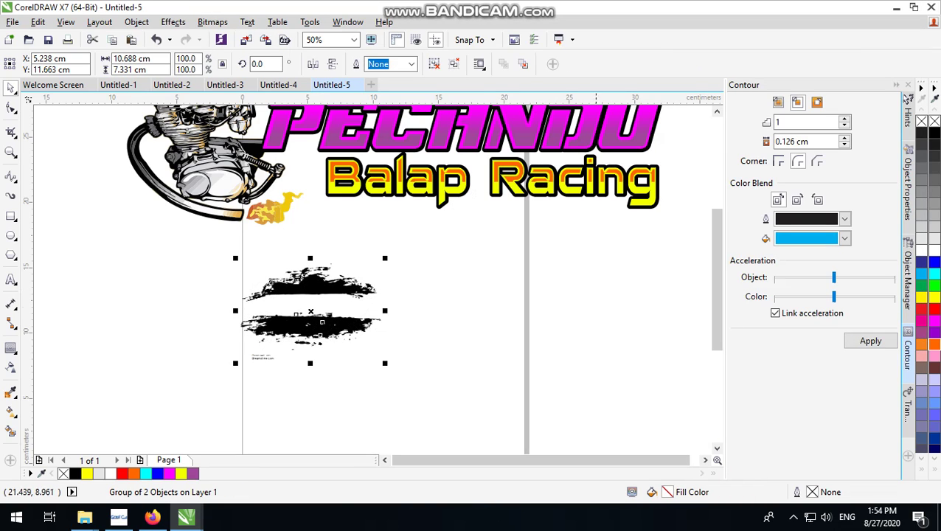
# Ungroup the brush-stroke trace, move the upper stroke's pieces away from the lower stroke and combine them into one curve.
pyautogui.click(453, 63)
pyautogui.click(399, 245)
pyautogui.moveTo(448, 246)
pyautogui.mouseDown()
pyautogui.moveTo(205, 295)
pyautogui.moveTo(189, 310)
pyautogui.mouseUp()
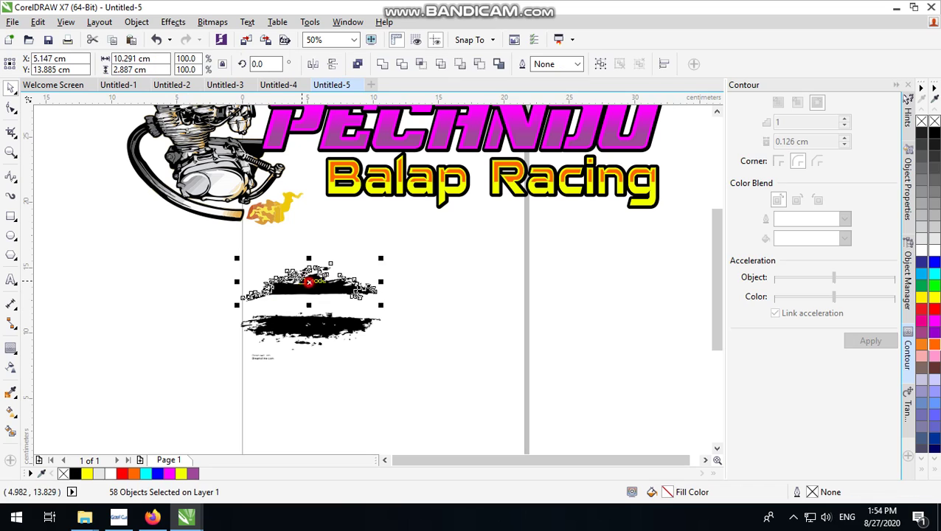
pyautogui.moveTo(312, 281); pyautogui.dragTo(510, 275)
pyautogui.click(356, 65)
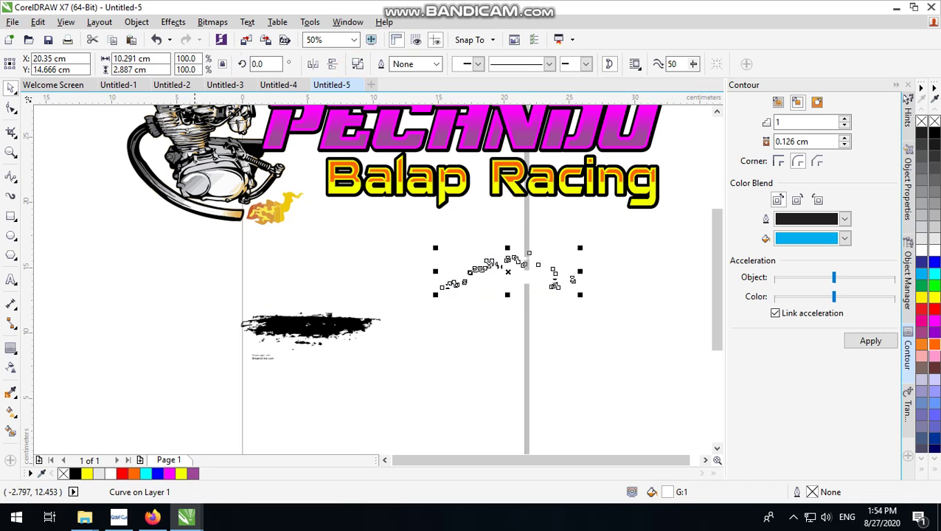
# Fill the combined upper brush stroke with black and delete the lower stroke with its leftover watermark text.
pyautogui.click(935, 132)
pyautogui.moveTo(159, 285); pyautogui.dragTo(435, 392)
pyautogui.press('Delete')
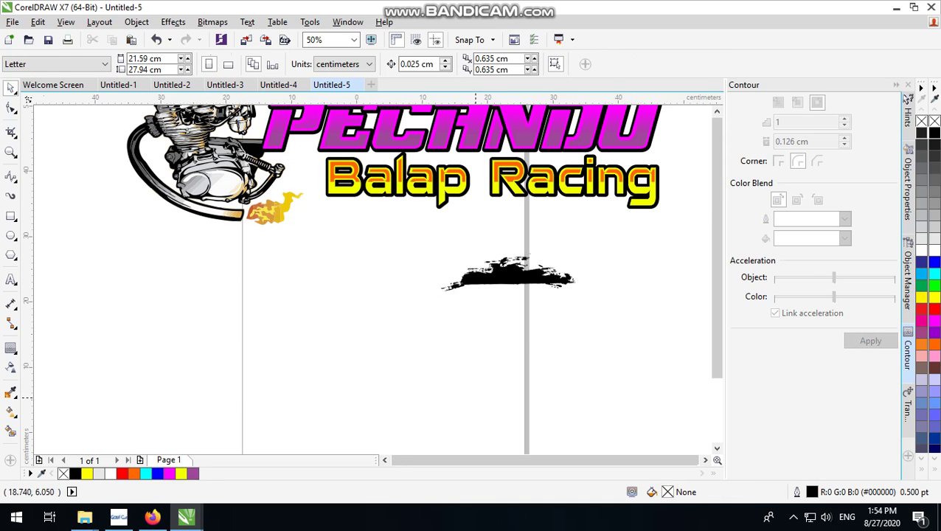
# Stretch the black brush stroke to about 40.9 cm wide and place it across the lower part of the PECANDU lettering.
pyautogui.scroll(-2, 457, 324)
pyautogui.scroll(2, 457, 354)
pyautogui.click(466, 362)
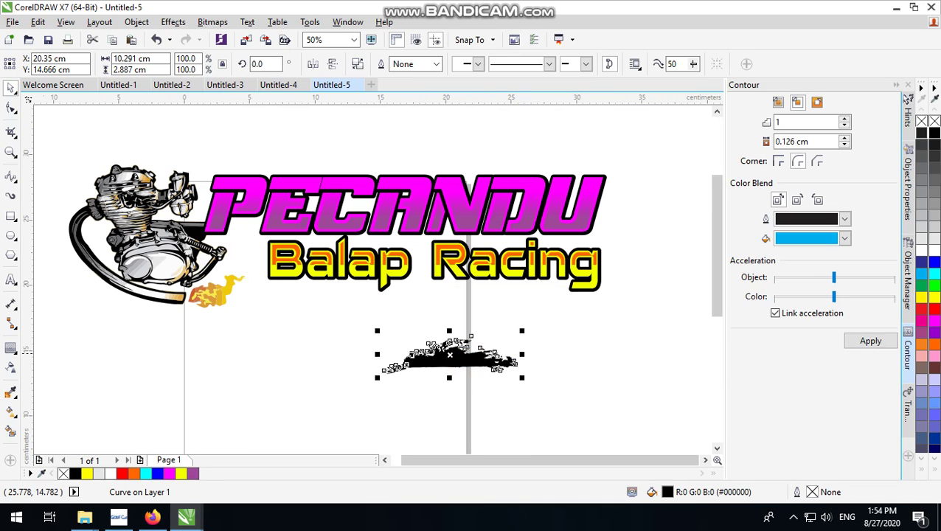
pyautogui.moveTo(522, 354); pyautogui.dragTo(635, 354)
pyautogui.moveTo(468, 362); pyautogui.dragTo(403, 227)
pyautogui.scroll(2, 401, 222)
pyautogui.scroll(-2, 369, 227)
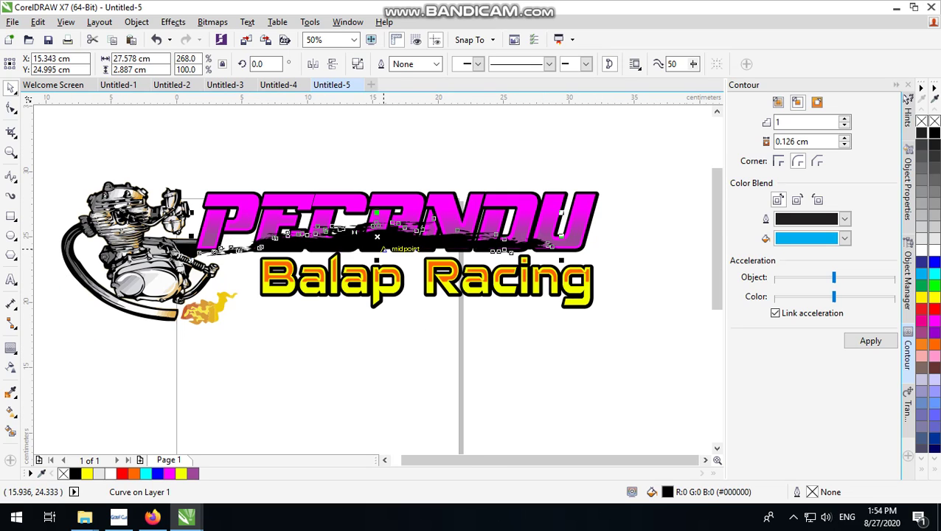
pyautogui.moveTo(558, 237); pyautogui.dragTo(645, 238)
pyautogui.scroll(2, 514, 235)
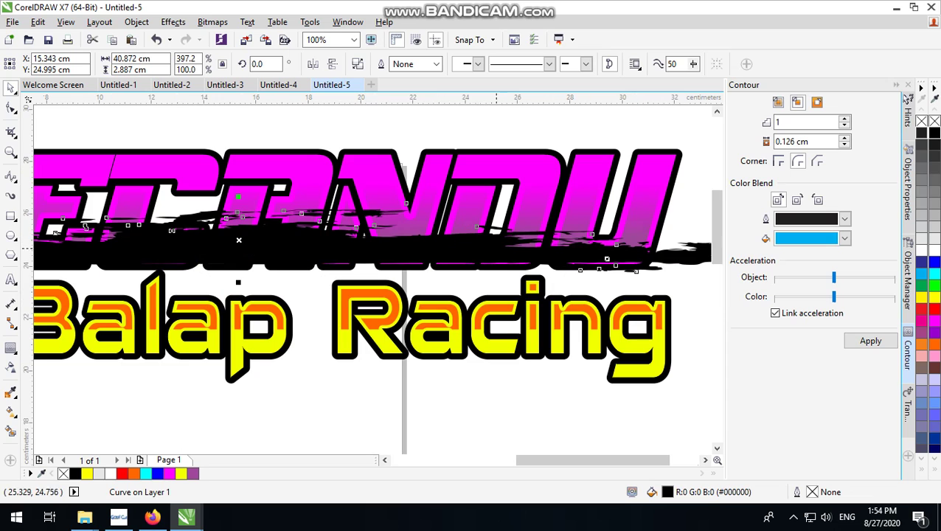
# PowerClip the brush stroke inside the gradient faces of the PECANDU letters.
pyautogui.rightClick(464, 256)
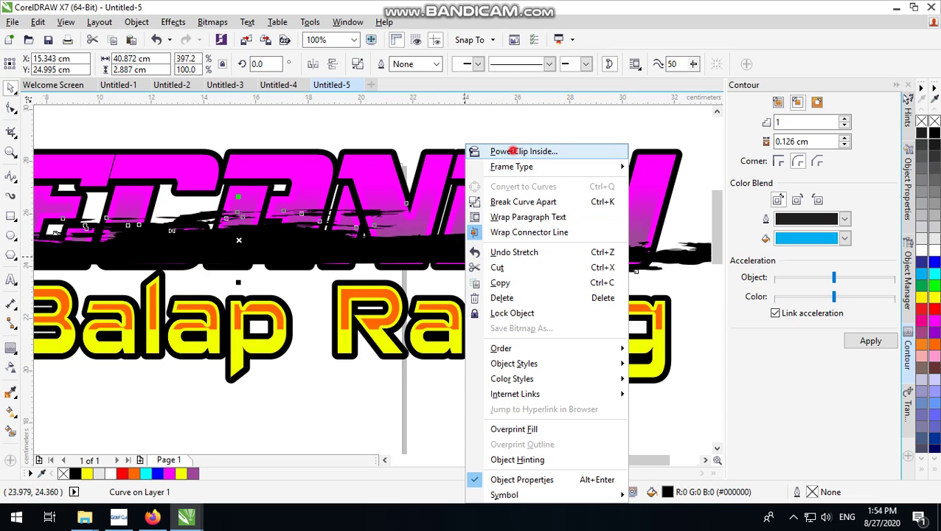
pyautogui.click(502, 148)
pyautogui.click(471, 201)
pyautogui.scroll(2, 474, 201)
pyautogui.scroll(-4, 486, 236)
pyautogui.click(467, 140)
pyautogui.click(521, 153)
pyautogui.scroll(-1, 485, 229)
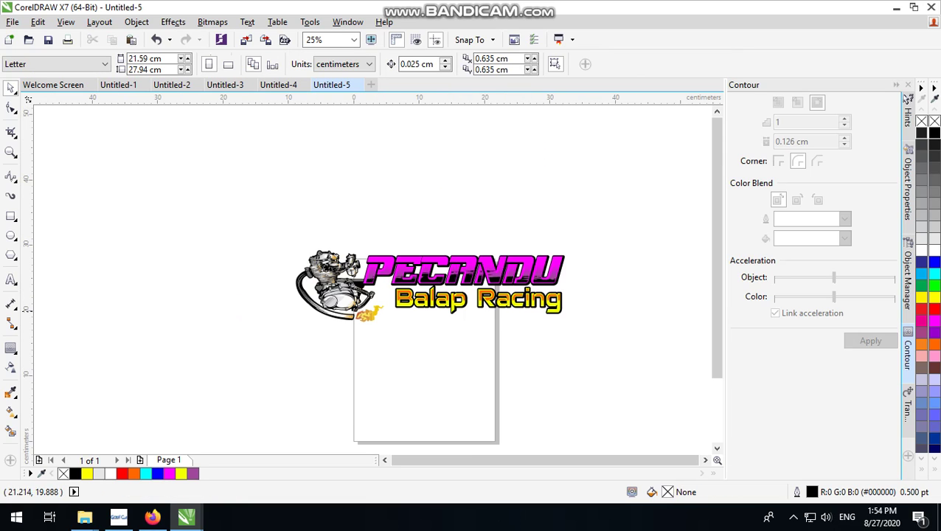
pyautogui.scroll(3, 516, 230)
pyautogui.scroll(-1, 587, 271)
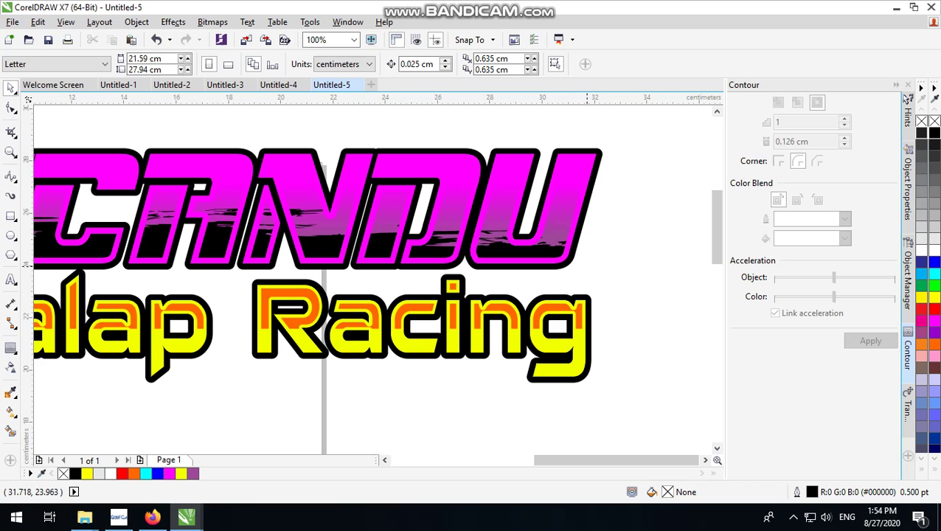
# Select the black outline shapes behind PECANDU and Balap Racing and group them together.
pyautogui.click(580, 247)
pyautogui.scroll(1, 582, 251)
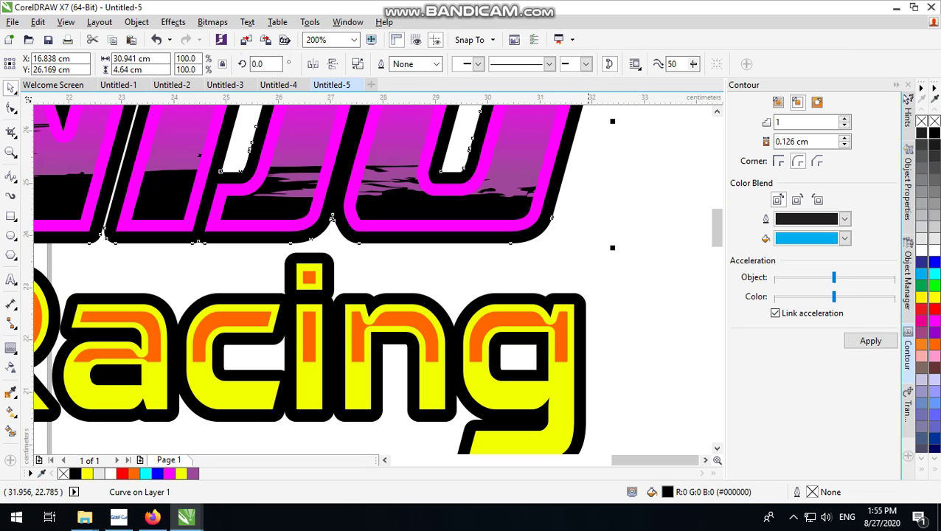
pyautogui.keyDown('shift'); pyautogui.click(586, 305); pyautogui.keyUp('shift')
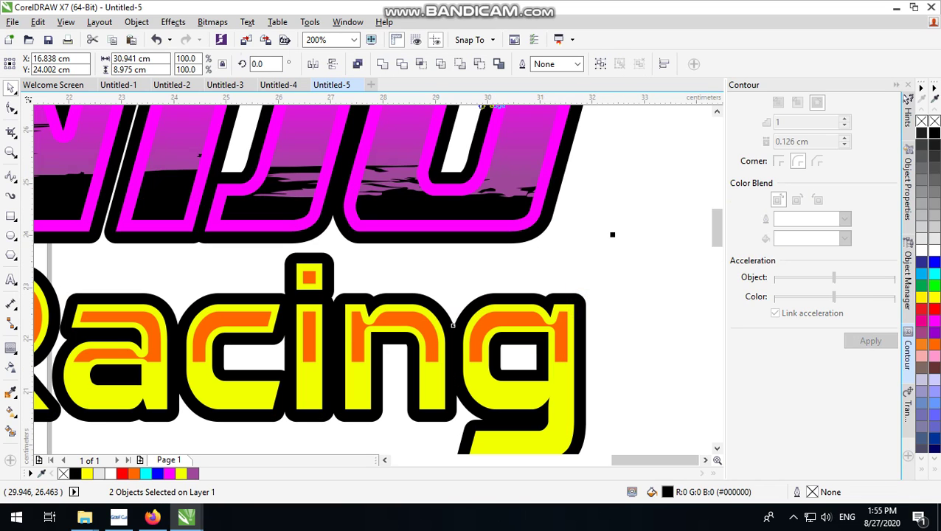
pyautogui.click(600, 64)
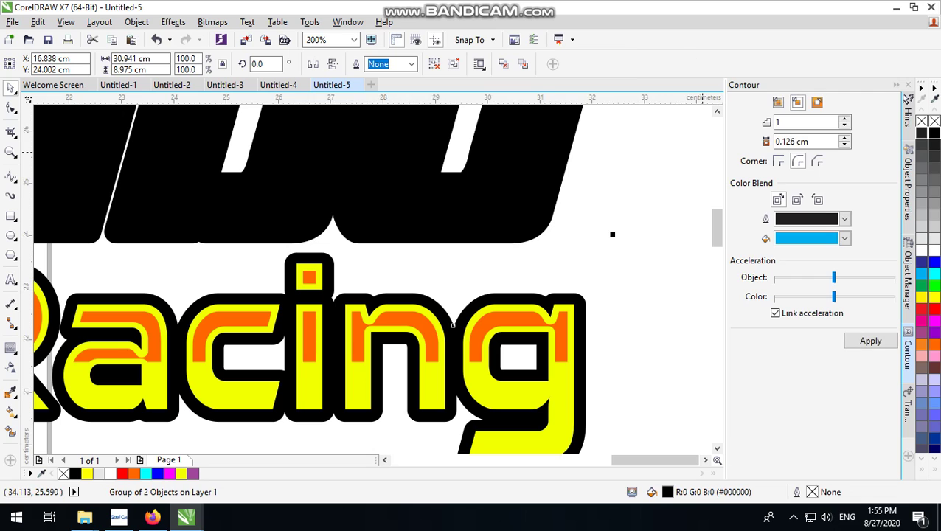
# Apply a one-step blue outside contour with a 0.226 cm offset and rounded corners to the grouped black outlines.
pyautogui.click(867, 340)
pyautogui.press('F3')
pyautogui.click(816, 102)
pyautogui.click(865, 343)
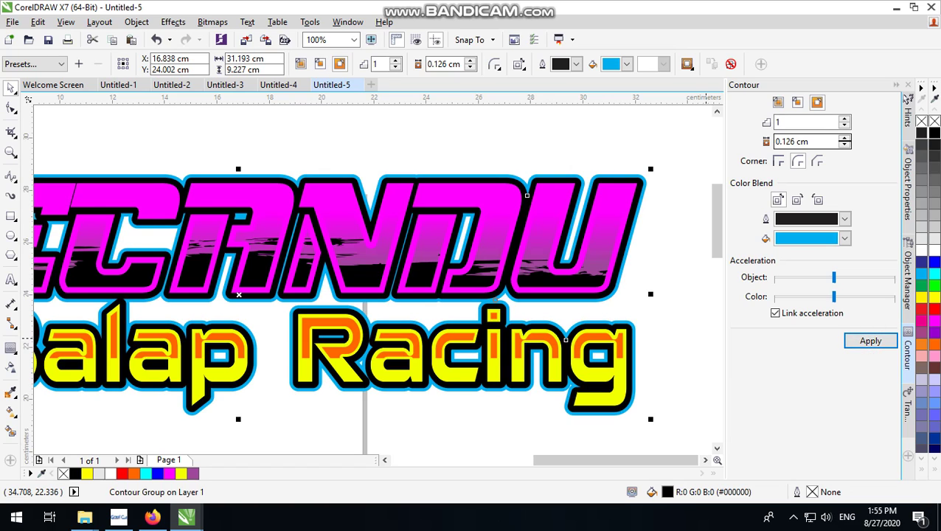
pyautogui.click(783, 141)
pyautogui.write('2')
pyautogui.click(798, 162)
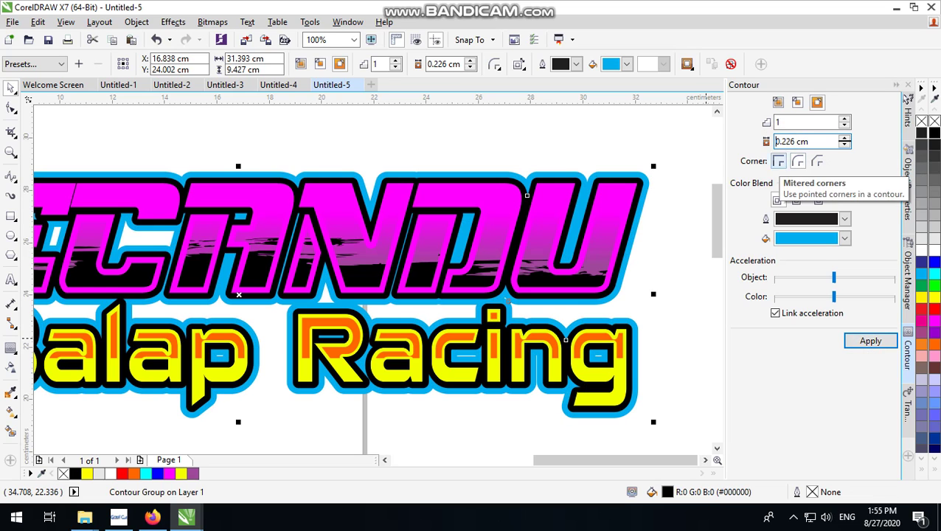
# Break the blue contour group apart from the grouped black outlines.
pyautogui.click(137, 21)
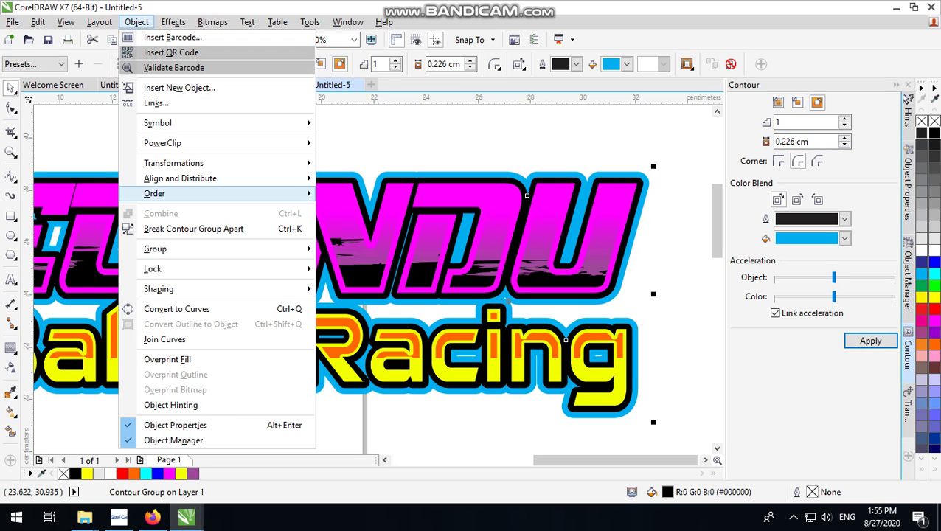
pyautogui.click(194, 228)
pyautogui.scroll(-3, 533, 182)
pyautogui.click(592, 173)
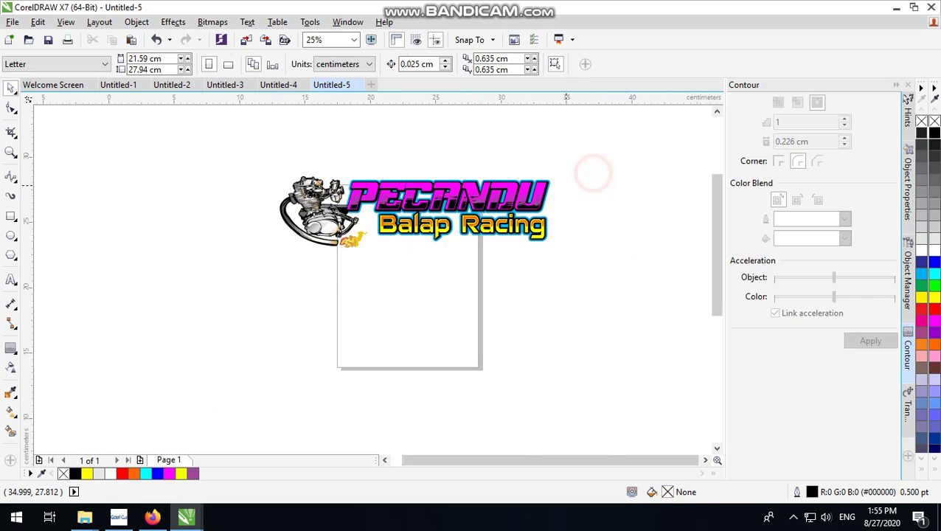
# Place a copy of the blue contour shape behind the lettering, shifted about 0.5 cm right and 0.3 cm up.
pyautogui.scroll(4, 582, 177)
pyautogui.scroll(-2, 572, 177)
pyautogui.scroll(1, 537, 214)
pyautogui.moveTo(527, 188); pyautogui.dragTo(554, 182)
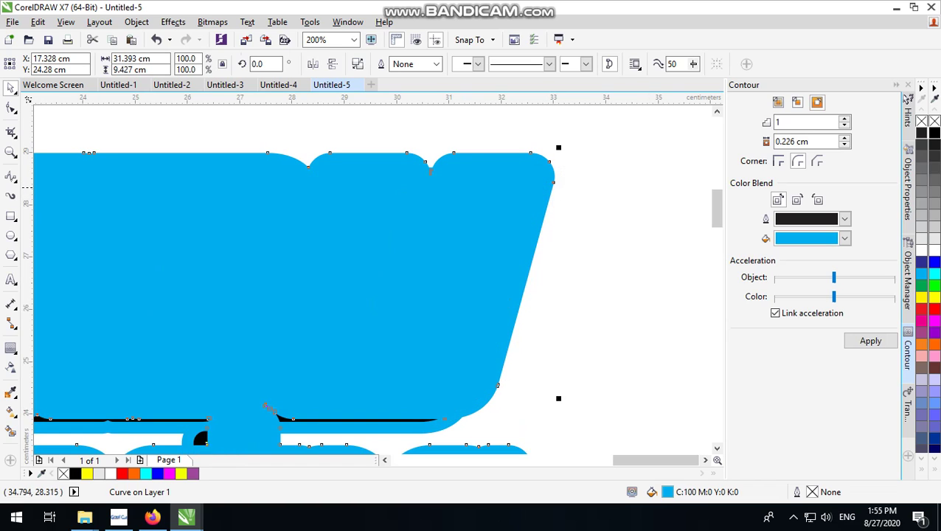
pyautogui.click(643, 186)
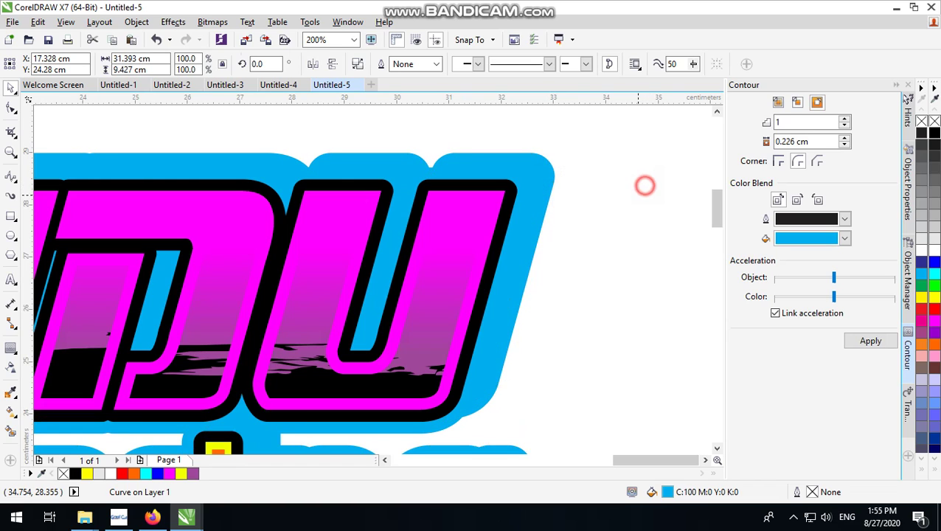
# Recolor the original blue contour shape behind the lettering black.
pyautogui.click(526, 192)
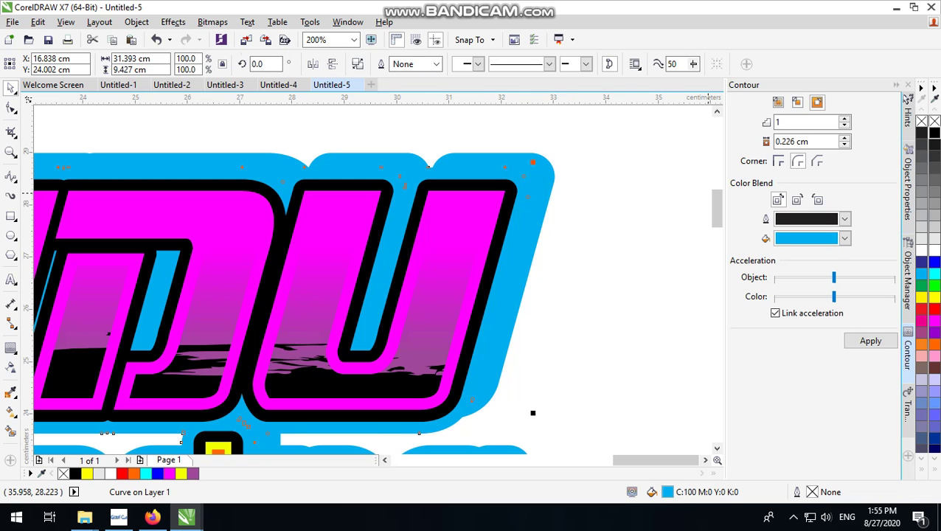
pyautogui.click(933, 132)
pyautogui.click(620, 197)
# Shift the black contour shape to the right behind the lettering, to X 17.268 cm and Y 24.061 cm.
pyautogui.scroll(-2, 522, 197)
pyautogui.scroll(2, 525, 201)
pyautogui.scroll(2, 382, 199)
pyautogui.click(553, 157)
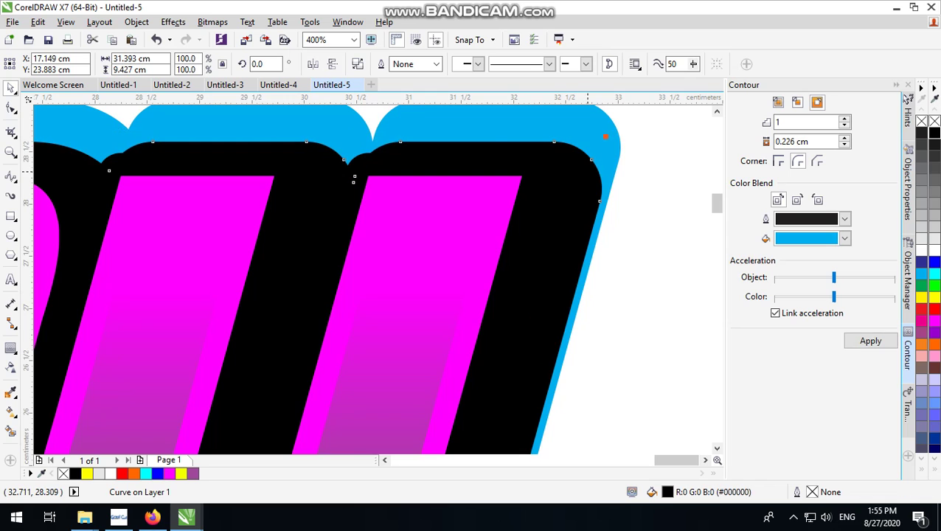
pyautogui.scroll(-2, 589, 177)
pyautogui.scroll(1, 594, 171)
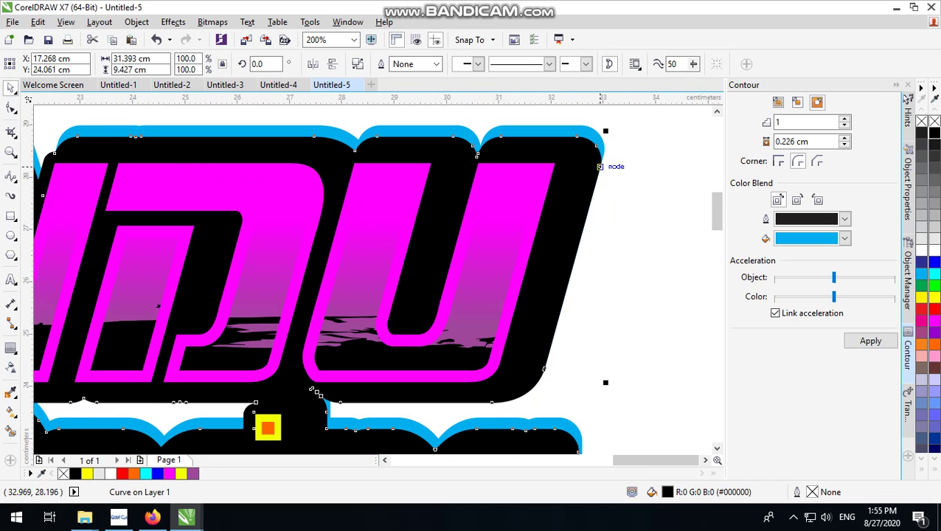
pyautogui.scroll(-1, 599, 166)
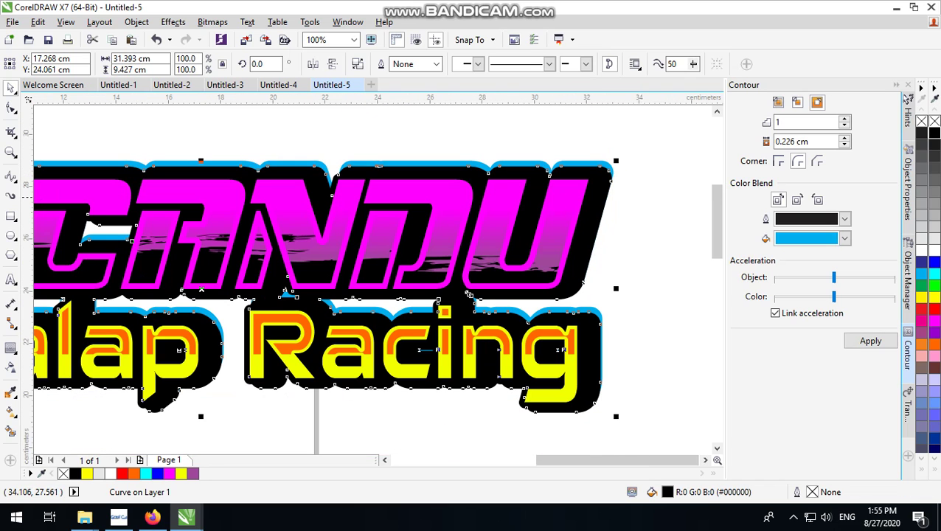
pyautogui.scroll(-2, 678, 226)
pyautogui.click(686, 210)
pyautogui.scroll(1, 656, 221)
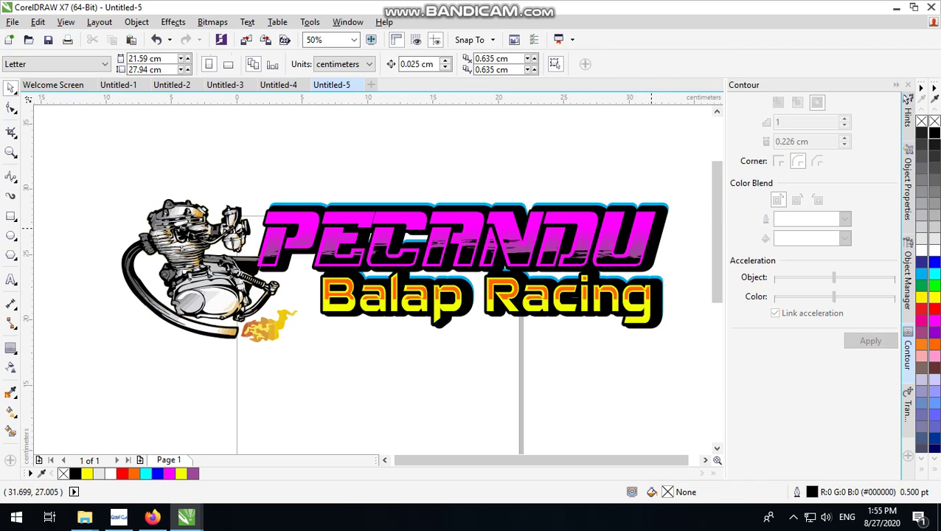
# Move the engine group with its flame right toward the lettering, to X -0.437 cm.
pyautogui.click(207, 294)
pyautogui.moveTo(200, 269); pyautogui.dragTo(221, 270)
pyautogui.click(430, 147)
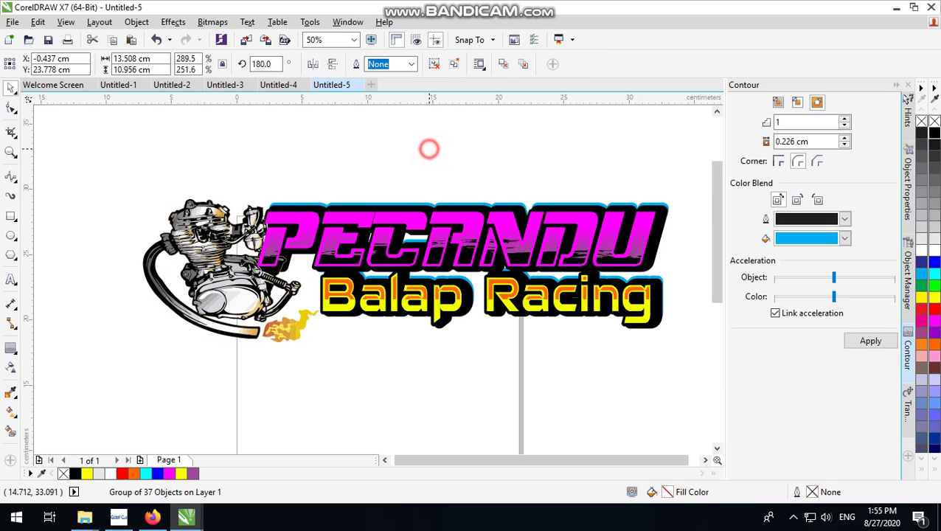
# Delete the shifted blue contour copy behind the lettering.
pyautogui.scroll(2, 693, 221)
pyautogui.click(567, 148)
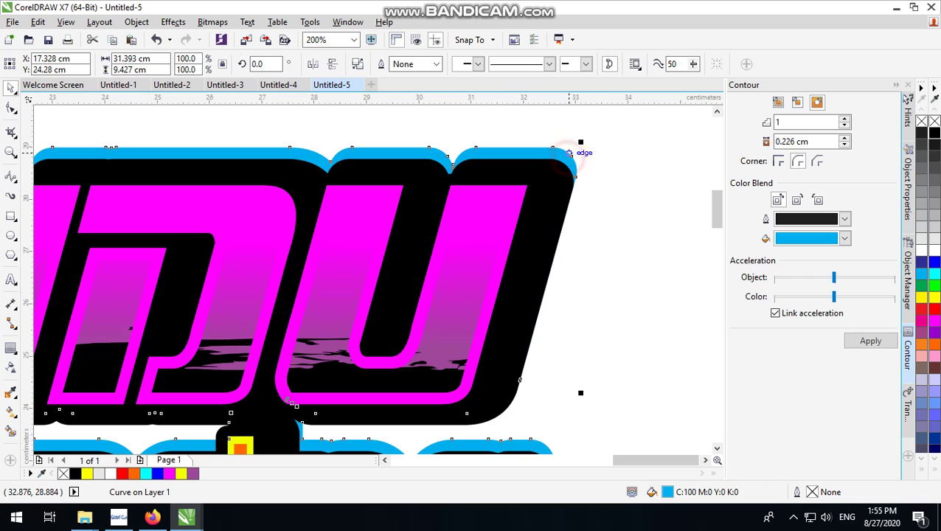
pyautogui.scroll(-2, 564, 173)
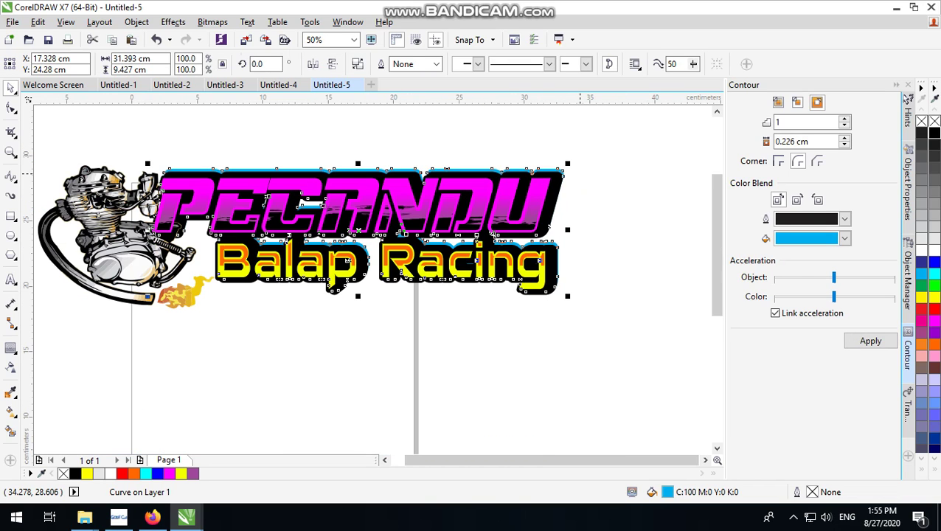
pyautogui.press('Delete')
# Apply a one-step blue outside contour with a 0.226 cm offset to the shifted black shape.
pyautogui.scroll(1, 558, 187)
pyautogui.click(558, 187)
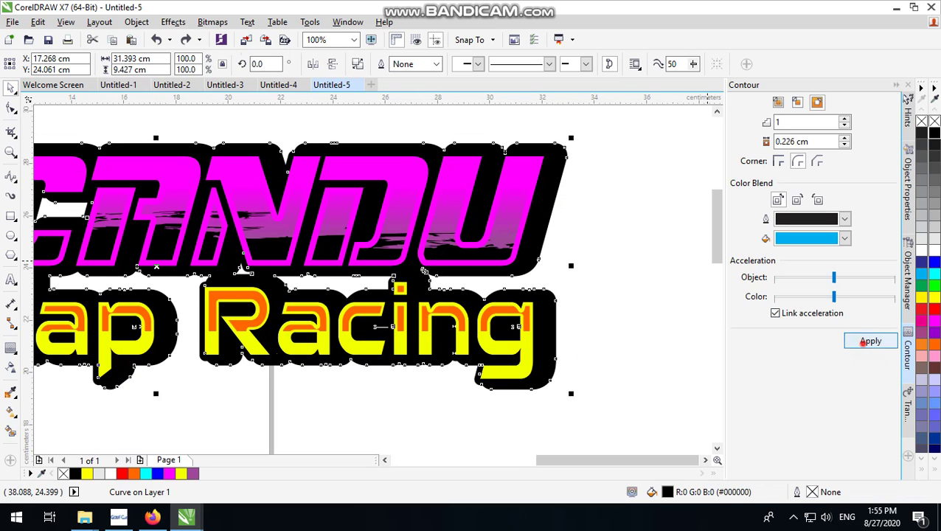
pyautogui.click(870, 341)
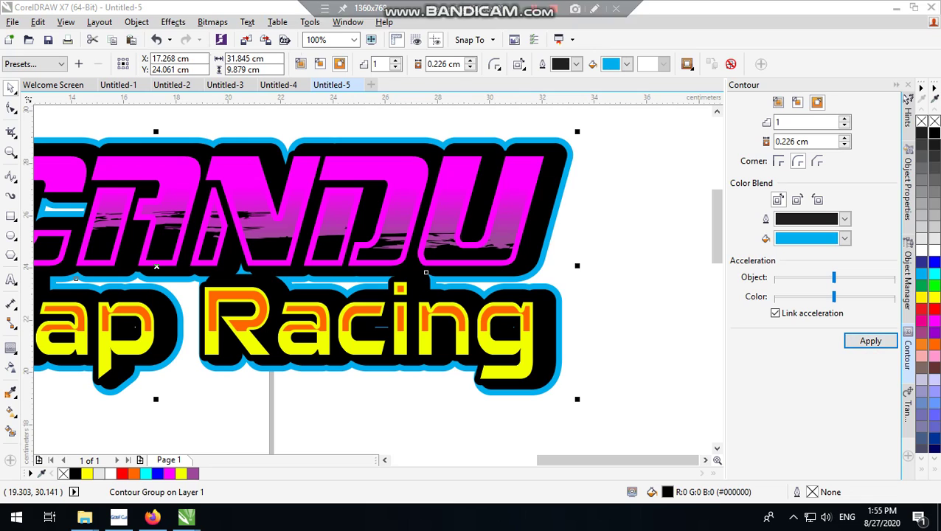
# Break the new blue contour apart from the shifted black shape and deselect it.
pyautogui.click(136, 21)
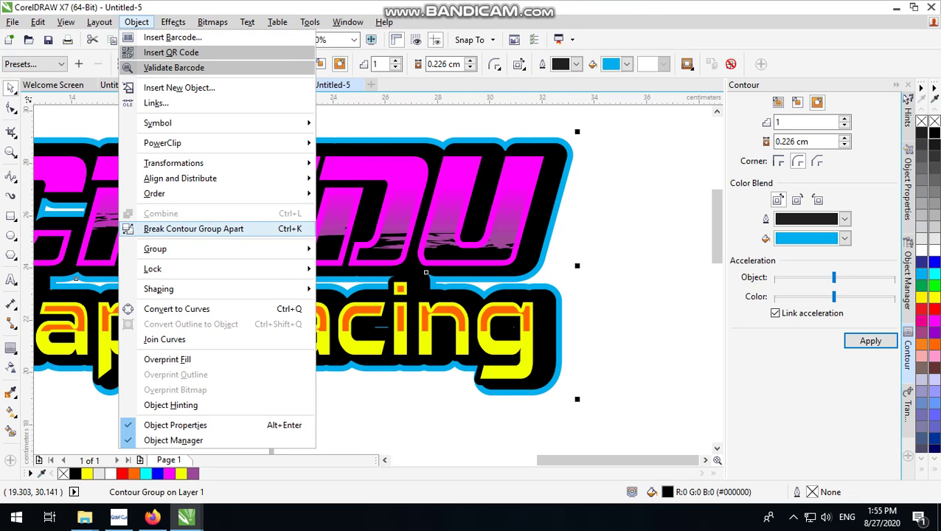
pyautogui.click(213, 226)
pyautogui.click(673, 146)
pyautogui.scroll(-1, 529, 240)
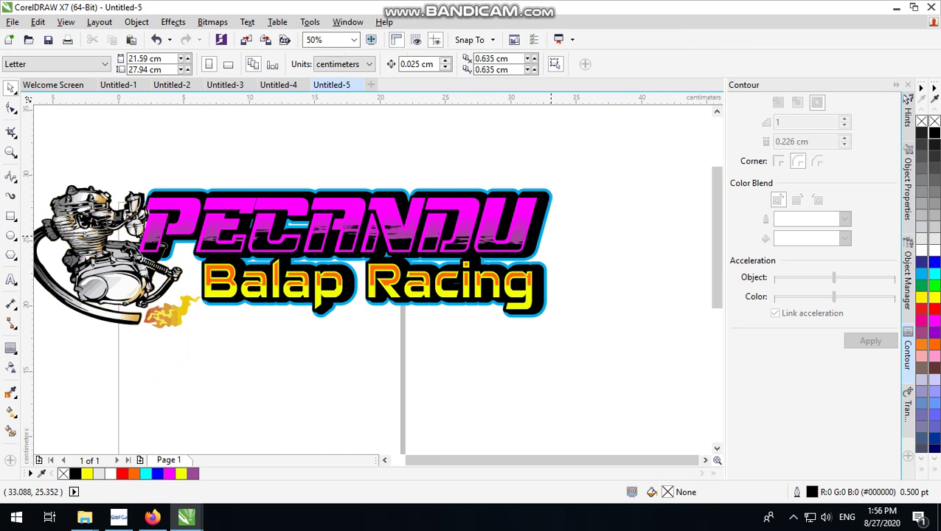
# Weld the front black backing group and the shifted black shape behind the lettering into one curve.
pyautogui.click(131, 244)
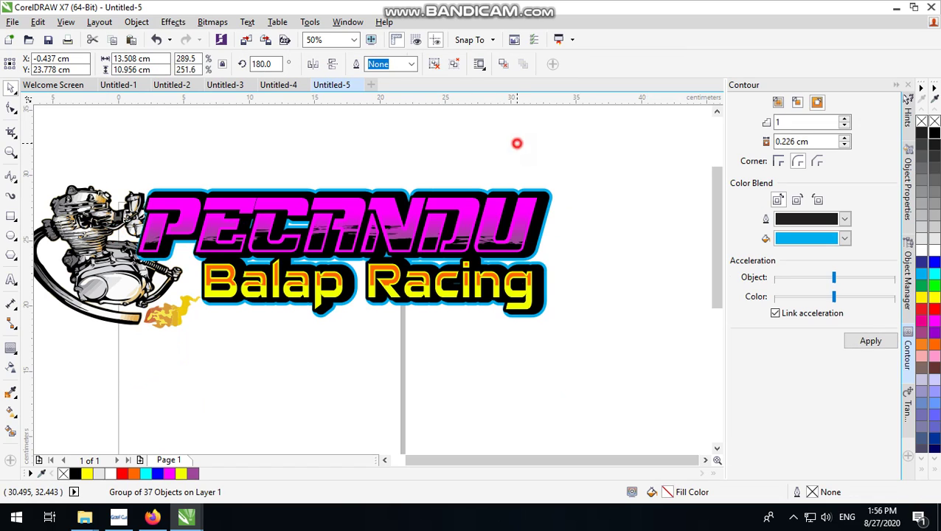
pyautogui.click(517, 143)
pyautogui.scroll(2, 129, 208)
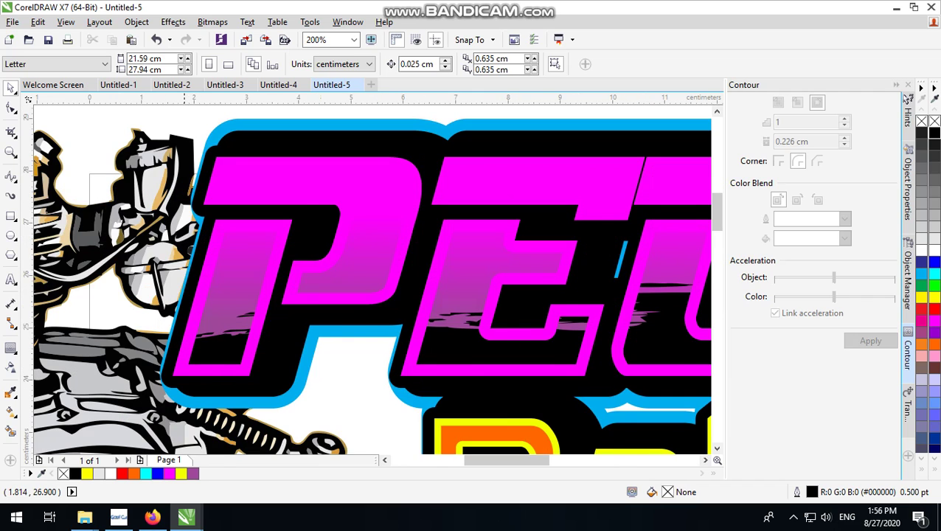
pyautogui.scroll(-1, 184, 177)
pyautogui.scroll(1, 169, 261)
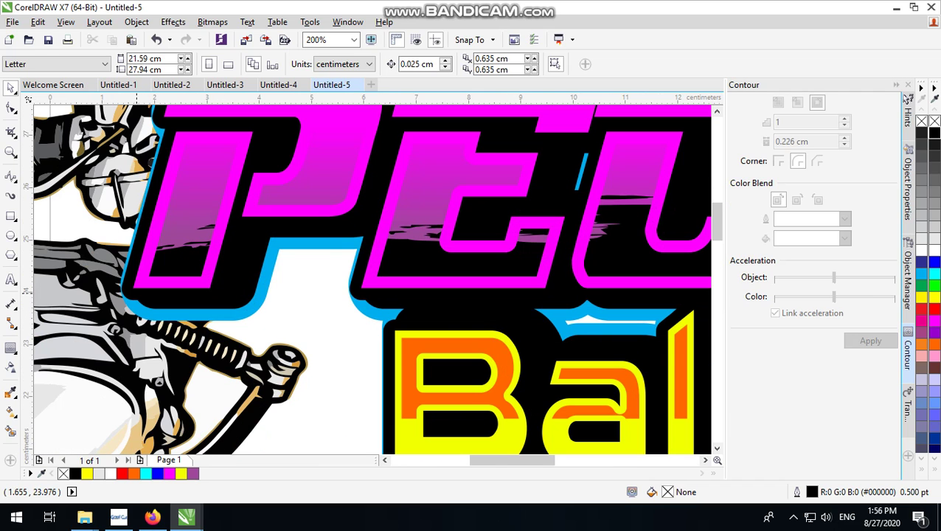
pyautogui.click(130, 292)
pyautogui.scroll(-2, 221, 298)
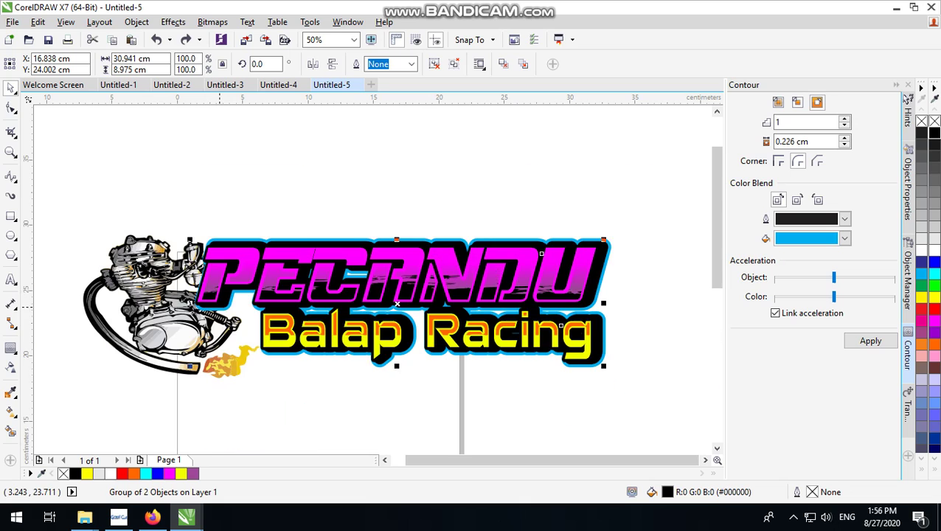
pyautogui.scroll(2, 634, 267)
pyautogui.keyDown('shift'); pyautogui.click(498, 178); pyautogui.keyUp('shift')
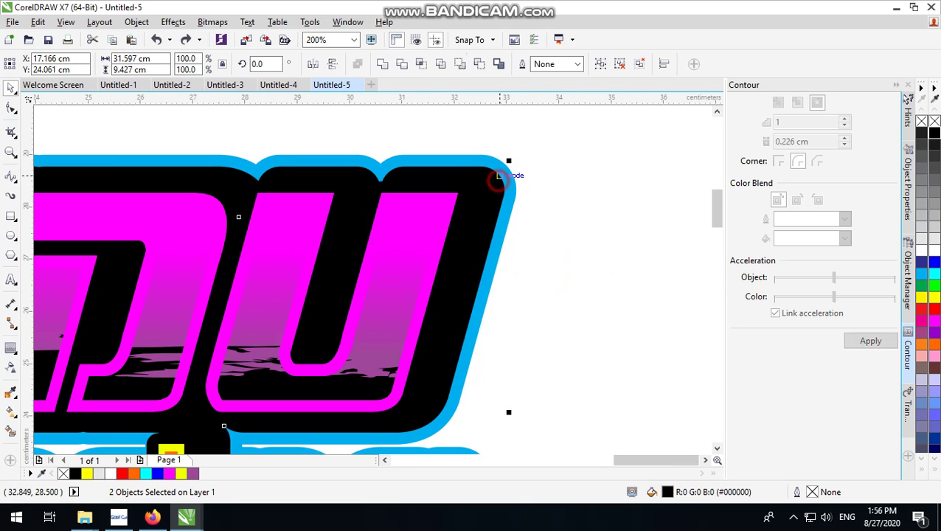
pyautogui.click(382, 64)
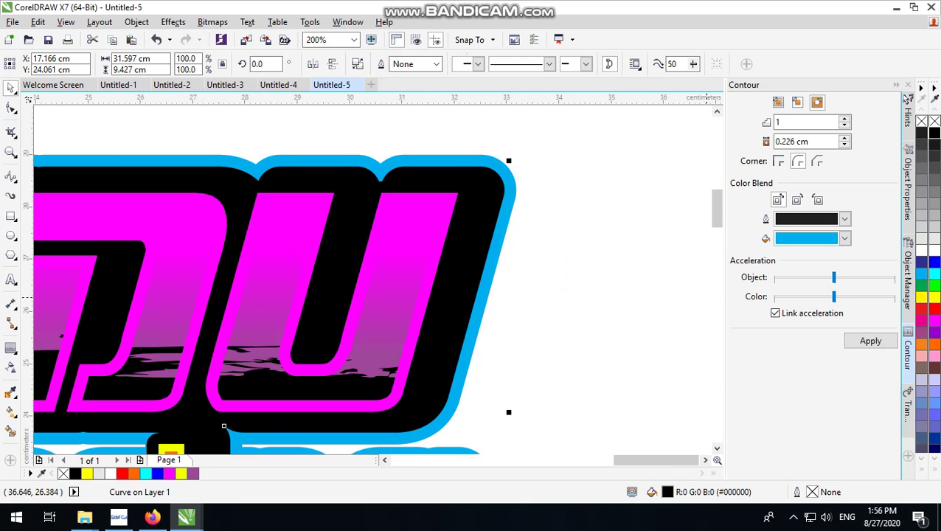
# Apply a one-step blue outside contour with a 0.226 cm offset to the welded black shape and break it apart.
pyautogui.click(877, 343)
pyautogui.scroll(-4, 478, 266)
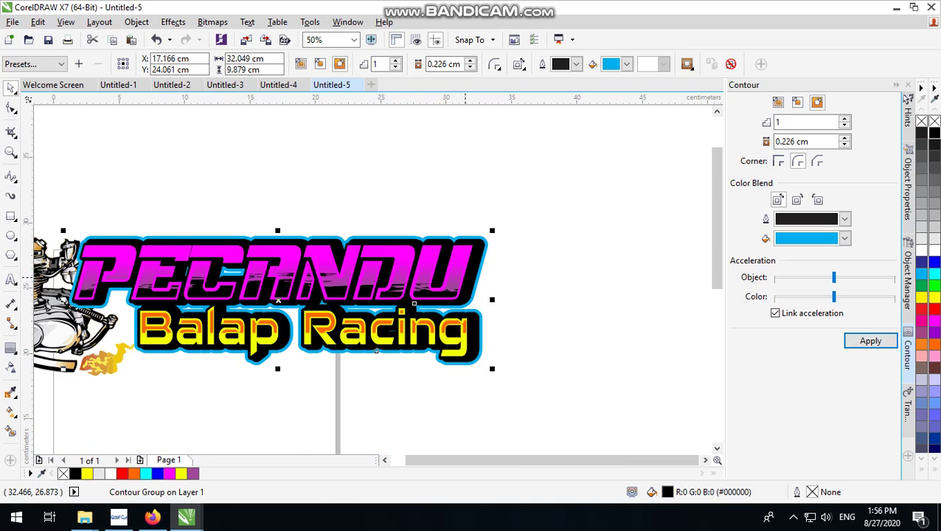
pyautogui.scroll(4, 516, 256)
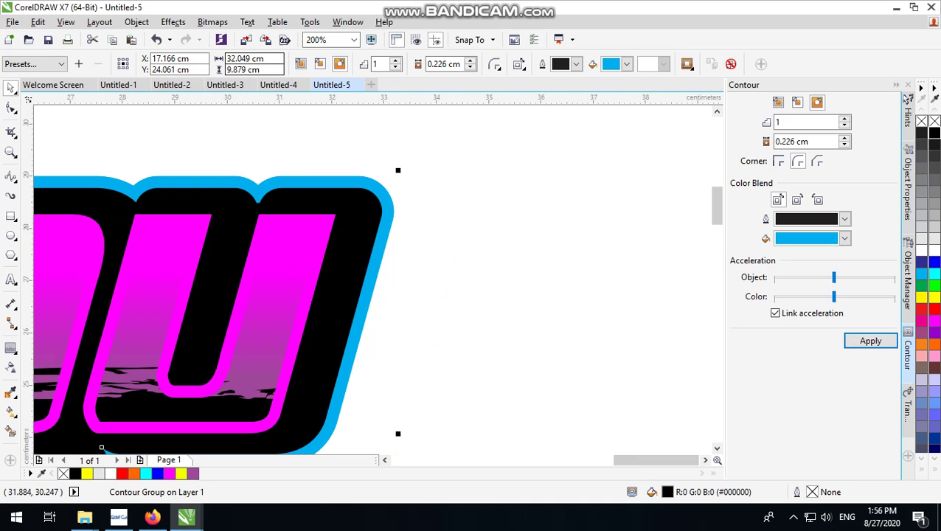
pyautogui.click(137, 21)
pyautogui.click(207, 227)
pyautogui.click(392, 214)
pyautogui.click(460, 178)
# Try moving the separated blue contour away from the lettering, and undo the move.
pyautogui.moveTo(394, 200); pyautogui.dragTo(650, 177)
pyautogui.scroll(-2, 606, 185)
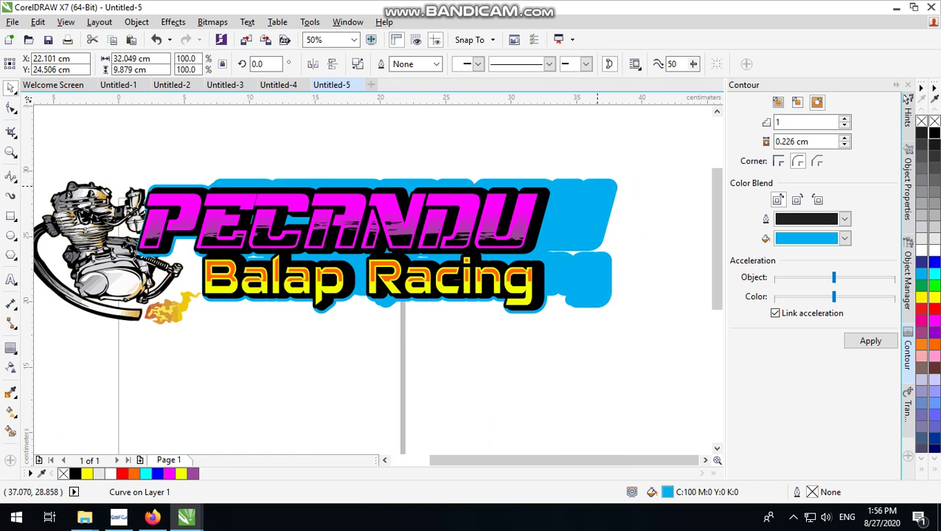
pyautogui.hotkey('ctrl', 'z')
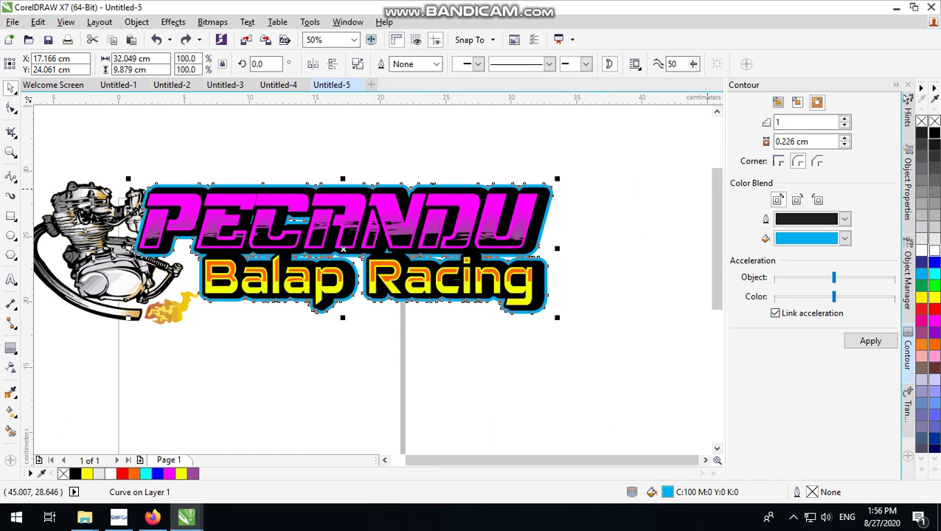
# Fill the separated outer contour behind the lettering with white and deselect it.
pyautogui.click(932, 249)
pyautogui.scroll(-1, 615, 252)
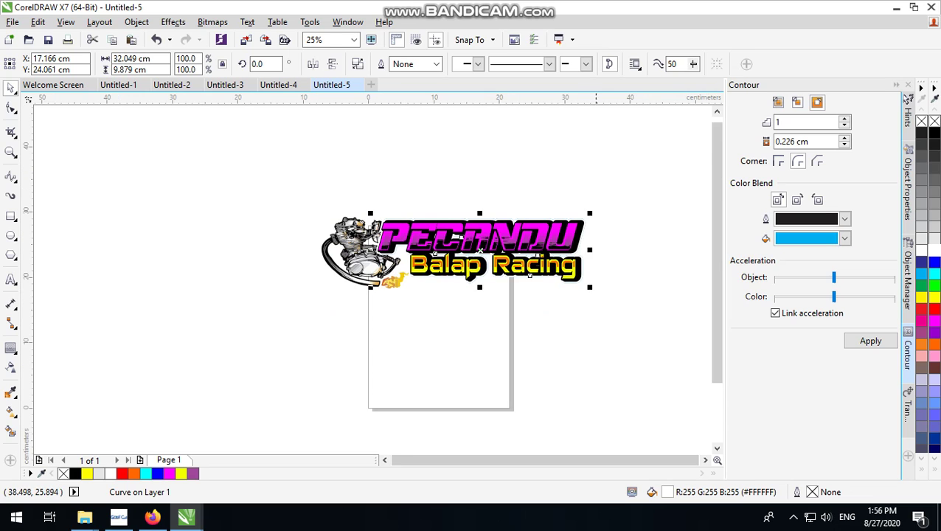
pyautogui.scroll(4, 579, 251)
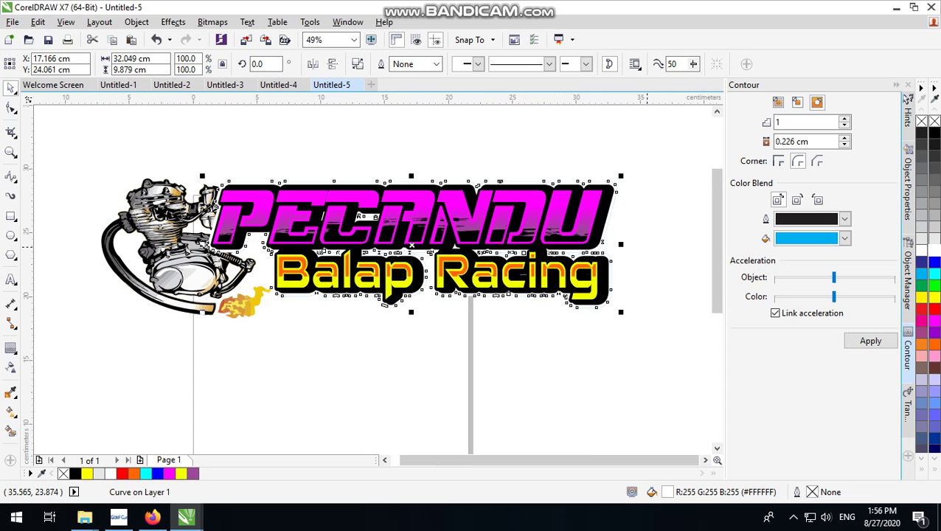
pyautogui.click(663, 156)
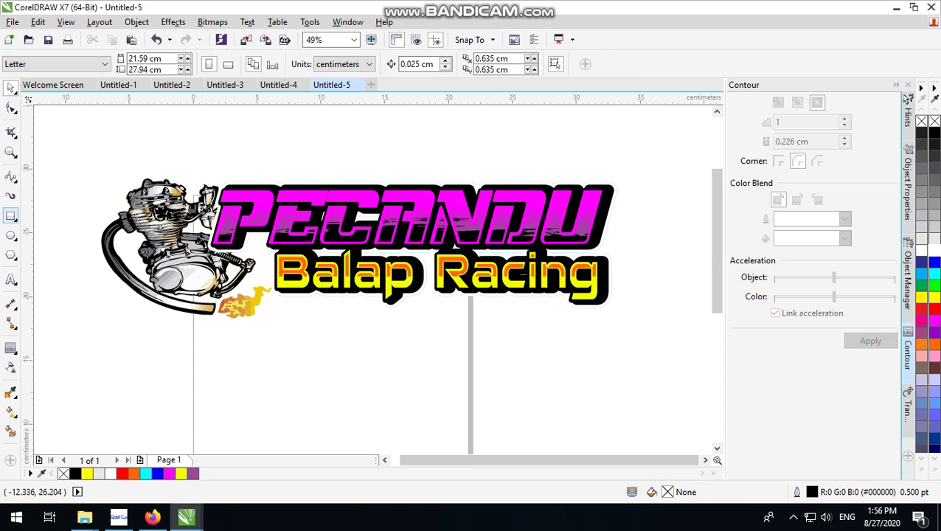
# Close the Contour docker and draw a rectangle about 50.5 by 19.7 cm around the engine and lettering.
pyautogui.click(895, 84)
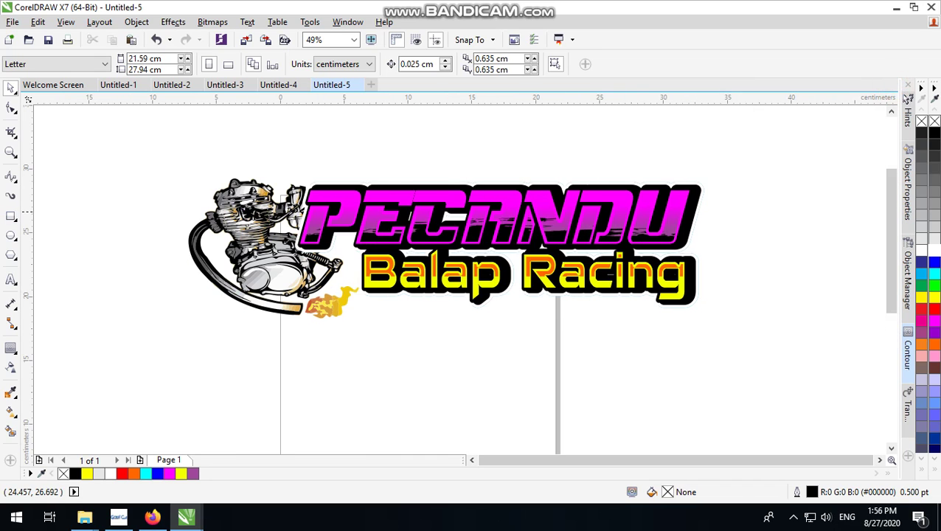
pyautogui.scroll(2, 496, 225)
pyautogui.scroll(-1, 557, 244)
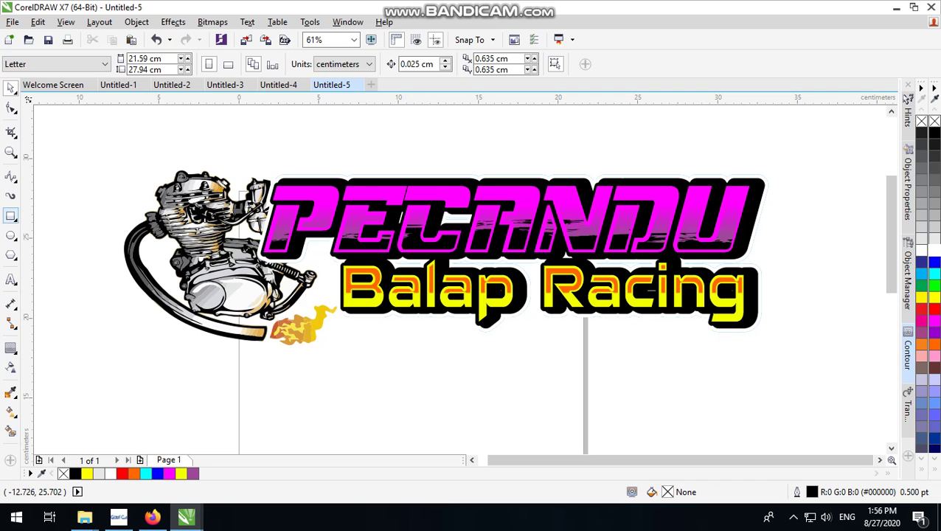
pyautogui.click(11, 215)
pyautogui.moveTo(76, 128); pyautogui.dragTo(766, 432)
pyautogui.scroll(-2, 815, 405)
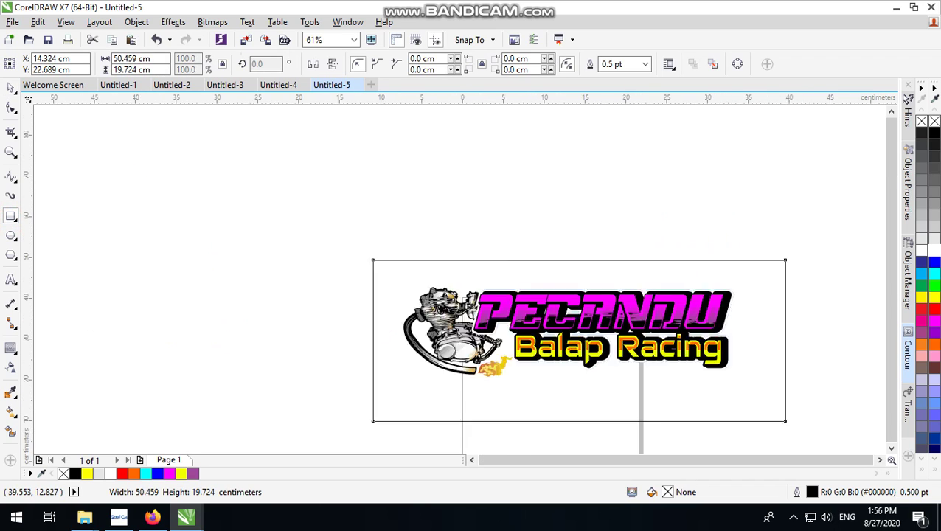
pyautogui.scroll(2, 788, 383)
pyautogui.scroll(1, 770, 390)
pyautogui.scroll(-1, 602, 188)
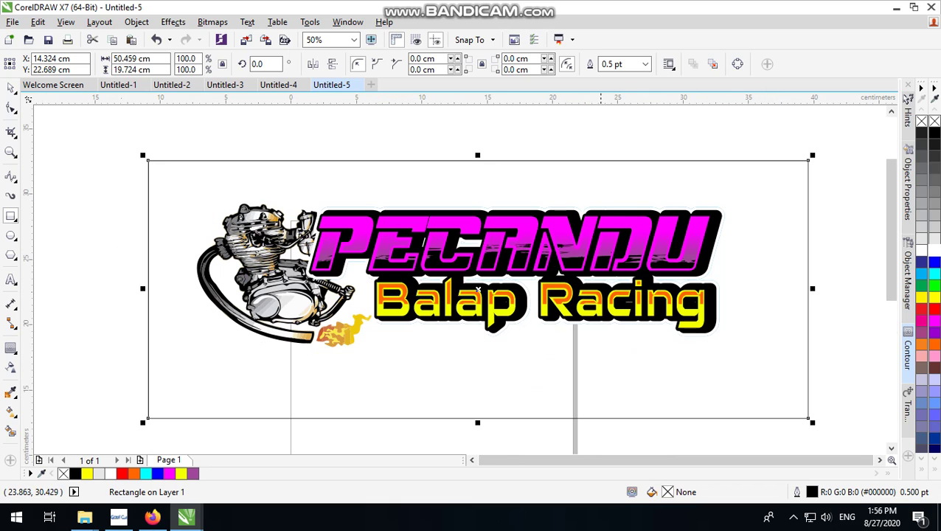
pyautogui.scroll(1, 478, 288)
# Fill the rectangle with black, send it behind all the artwork as a background and deselect it.
pyautogui.click(11, 88)
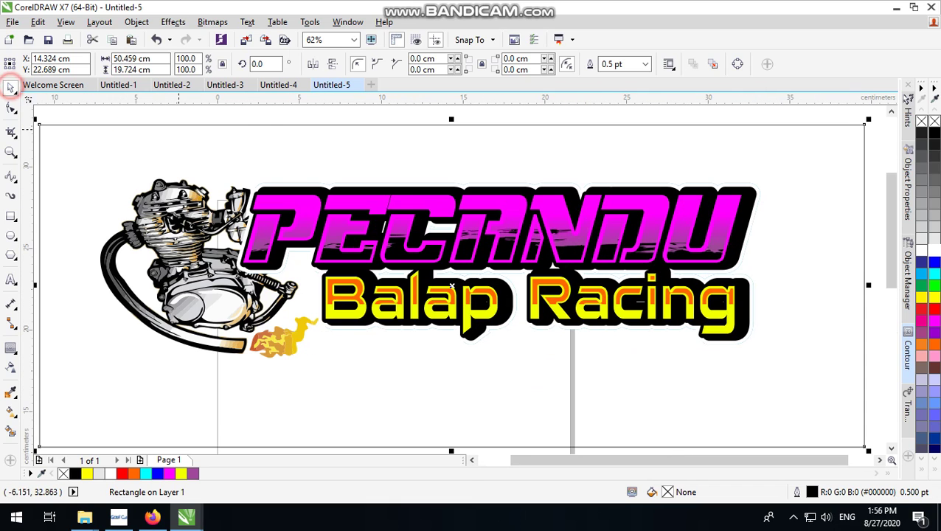
pyautogui.click(246, 115)
pyautogui.click(315, 157)
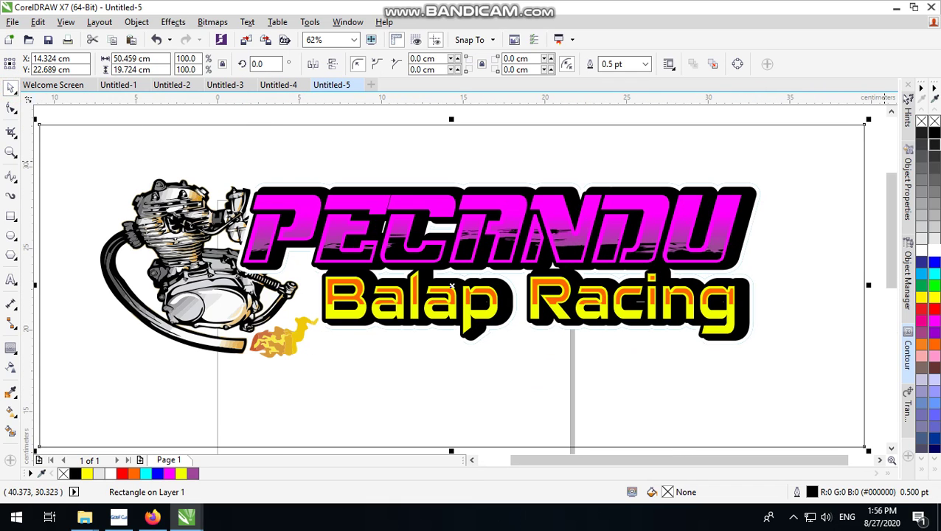
pyautogui.click(935, 132)
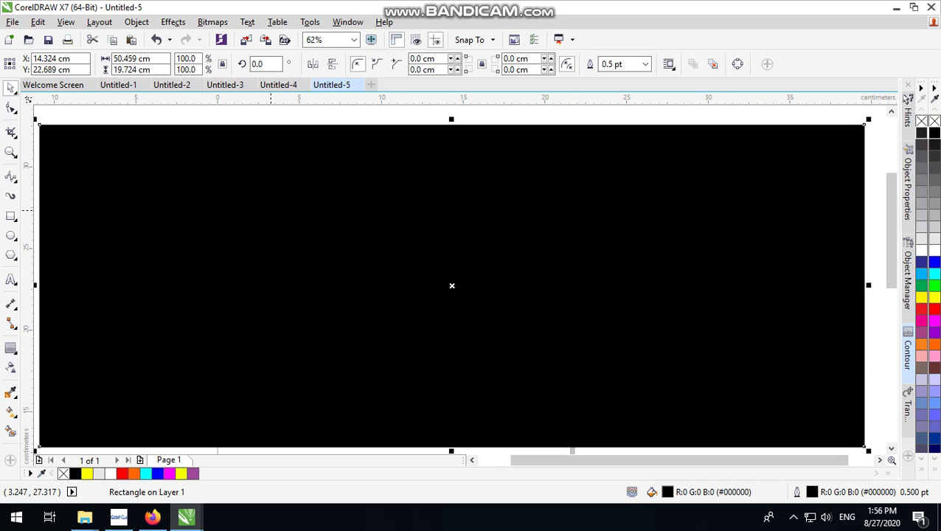
pyautogui.hotkey('shift', 'pagedown')
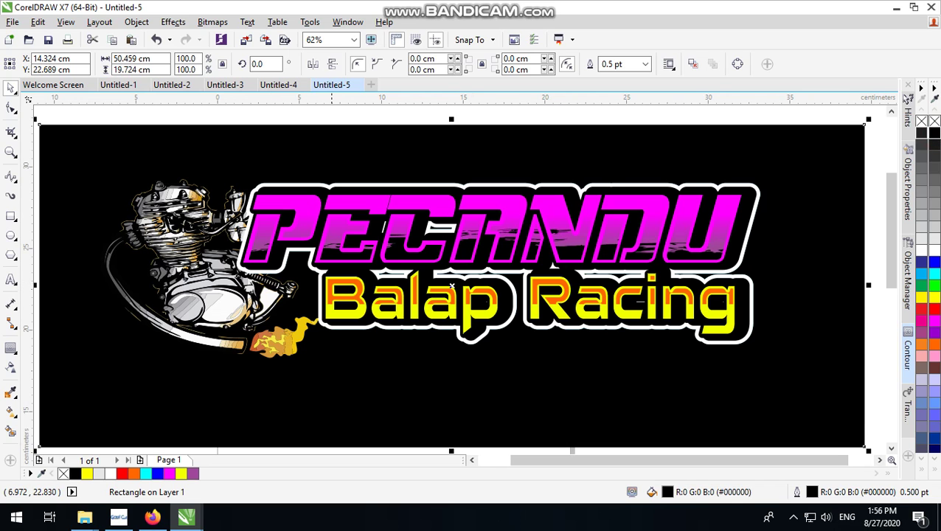
pyautogui.click(447, 110)
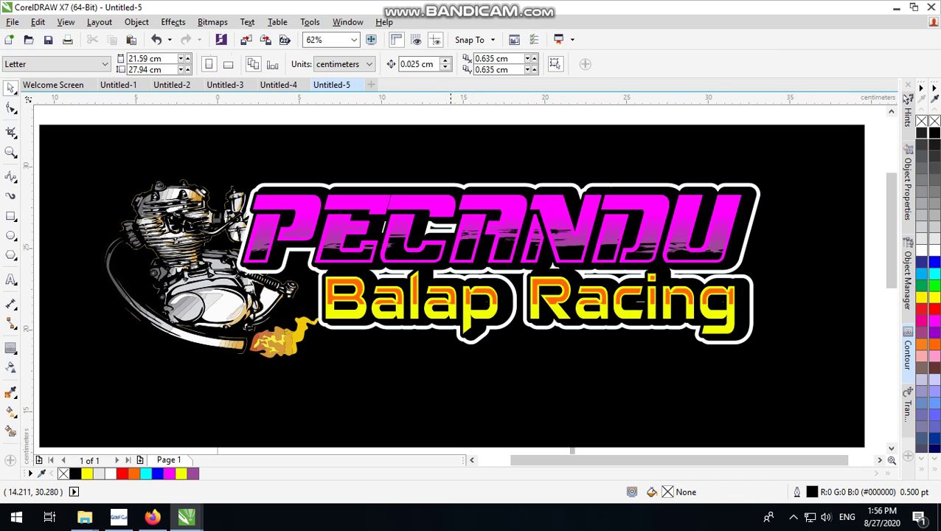
pyautogui.scroll(1, 389, 343)
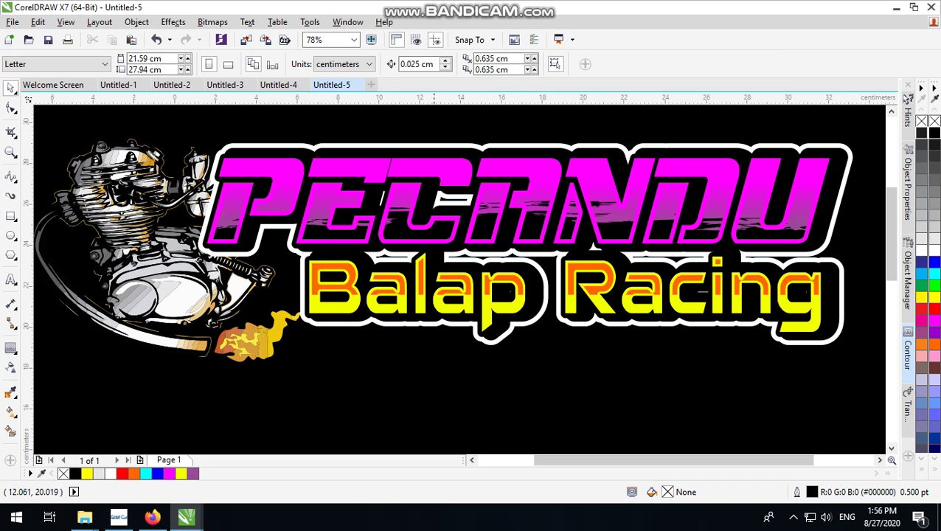